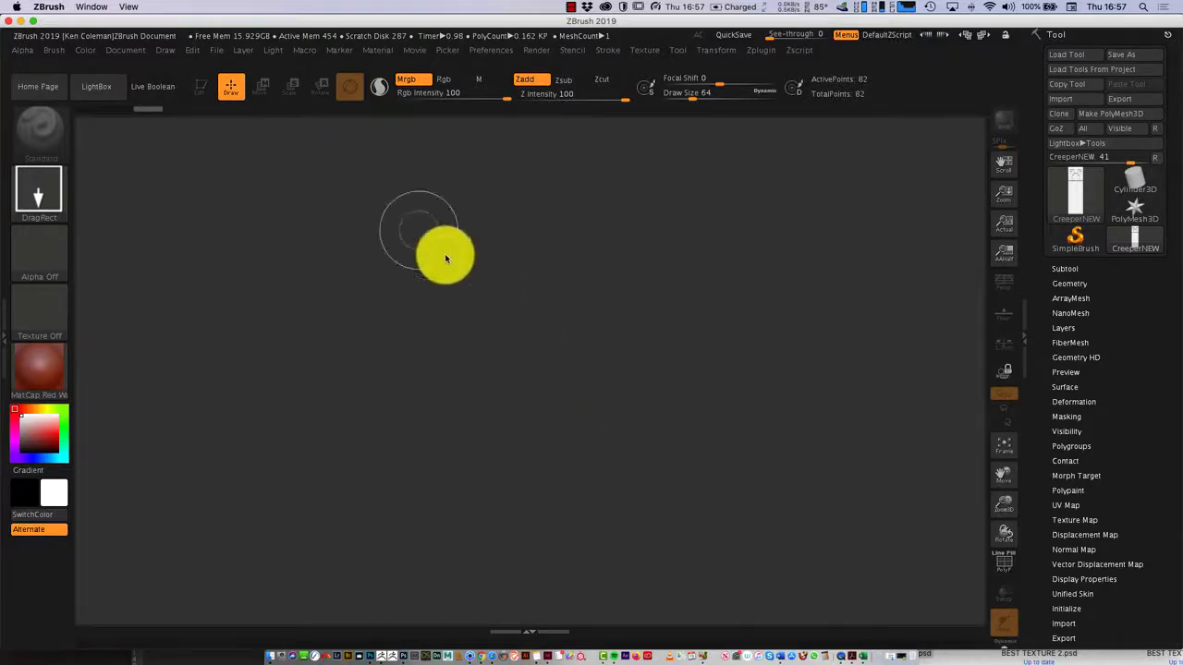
Step: Open the cave troll ZSphere project, without the club, from the ZSpheres project folder
key("comma")
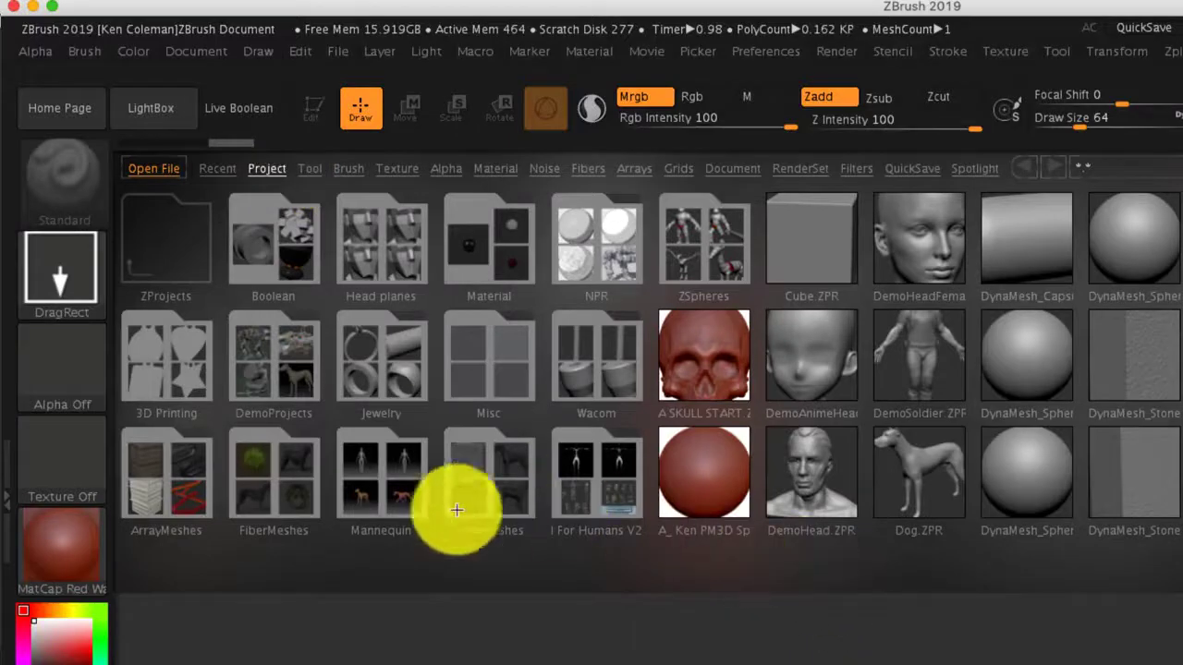
left_click(713, 254)
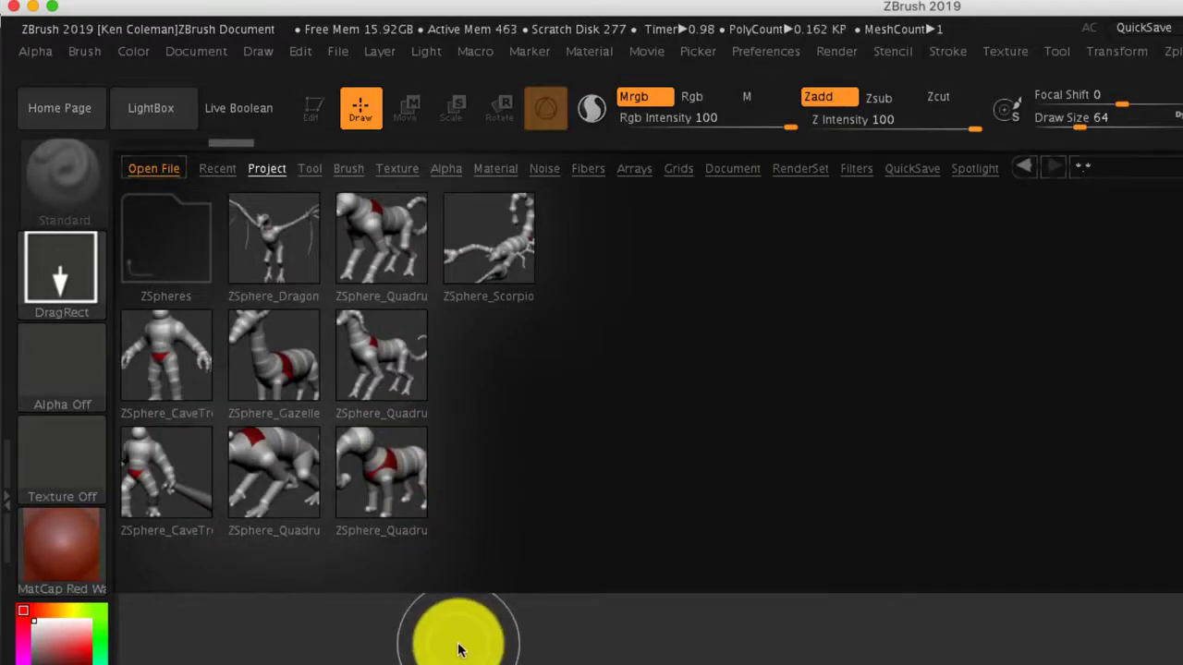
left_click(287, 342)
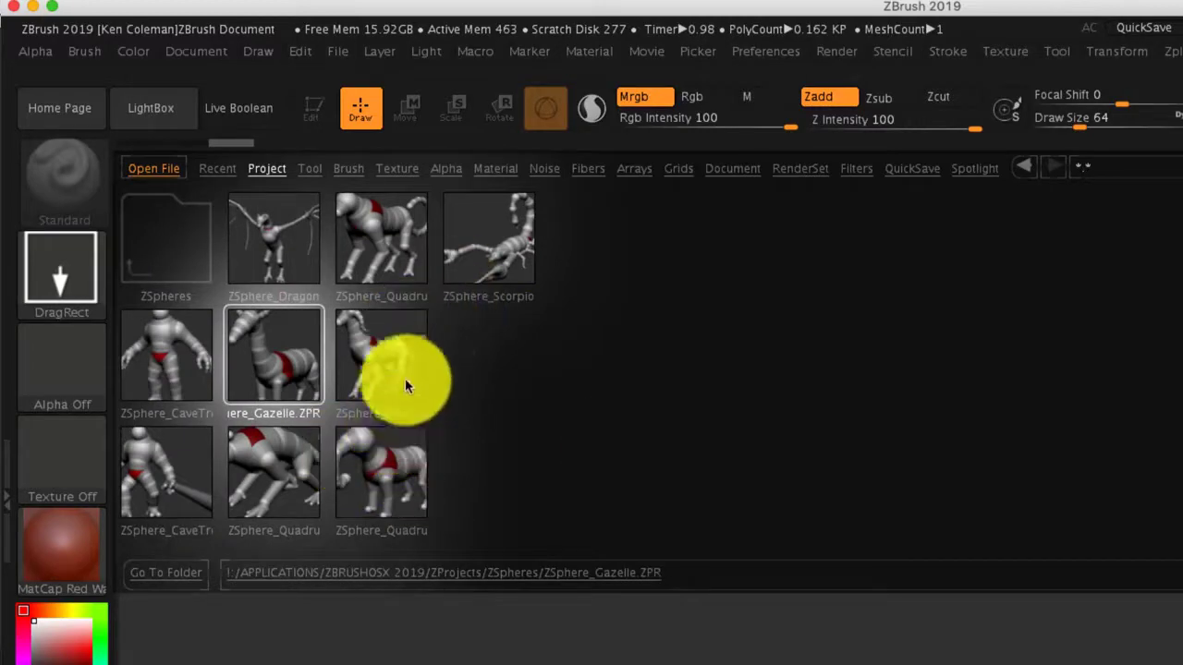
left_click(175, 353)
double_click(135, 355)
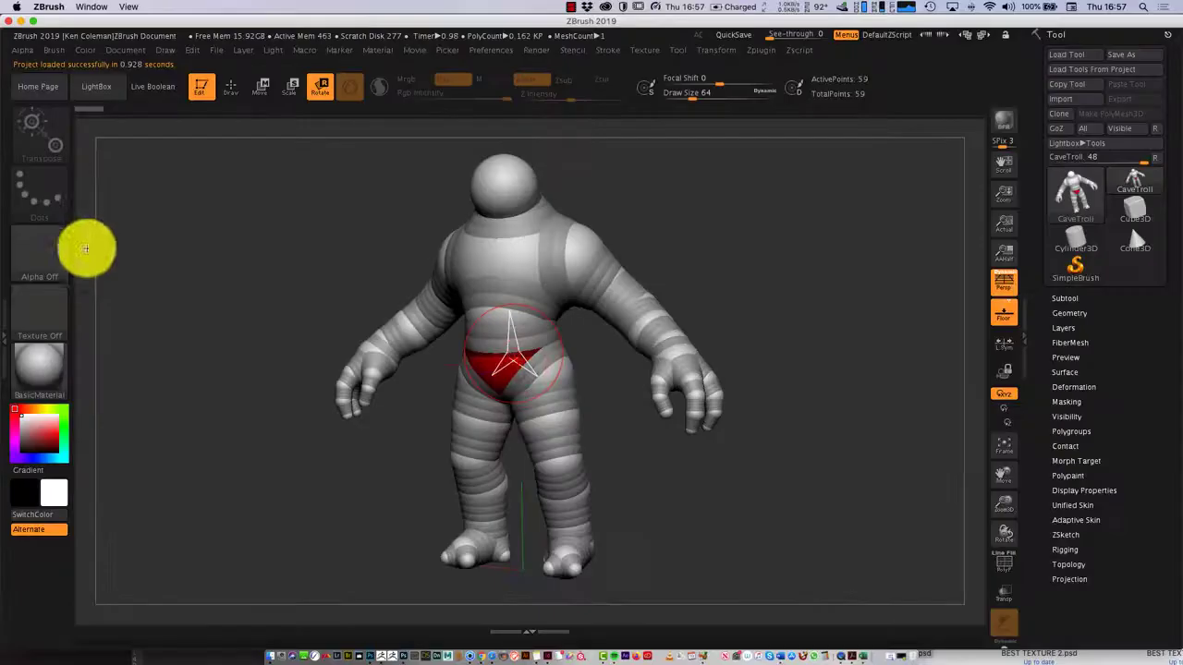
Step: Move the thumb-tip ZSphere on one of the troll's hands and check the X-axis symmetry setting
left_click_drag(111, 259, 812, 422)
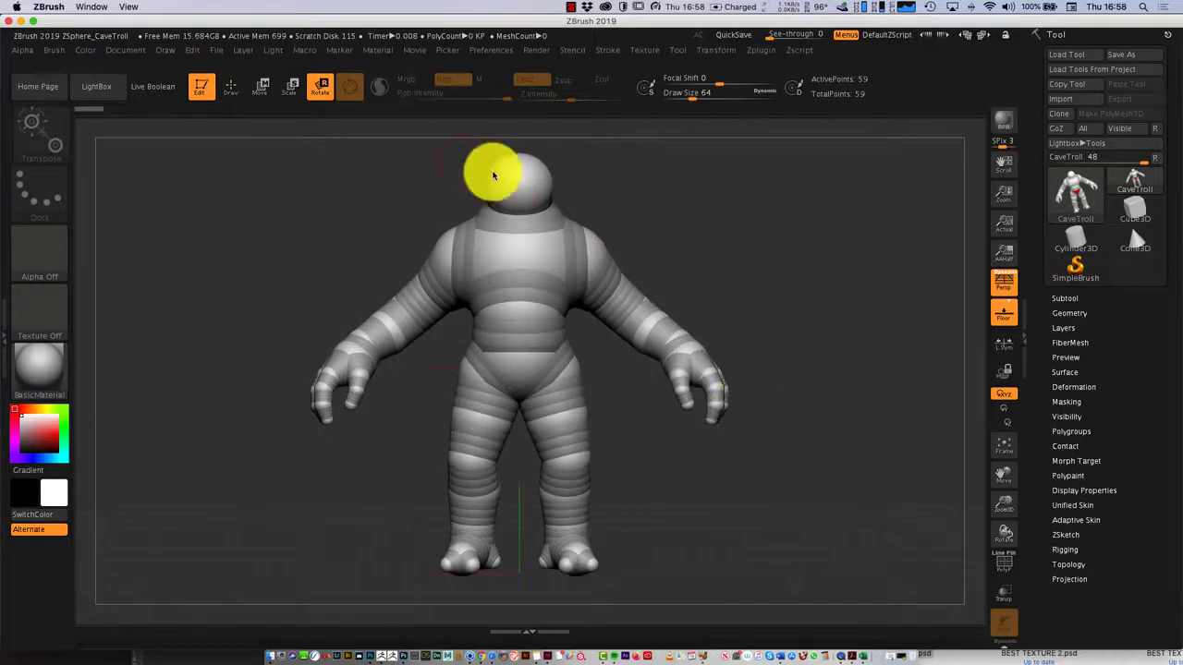
left_click(262, 86)
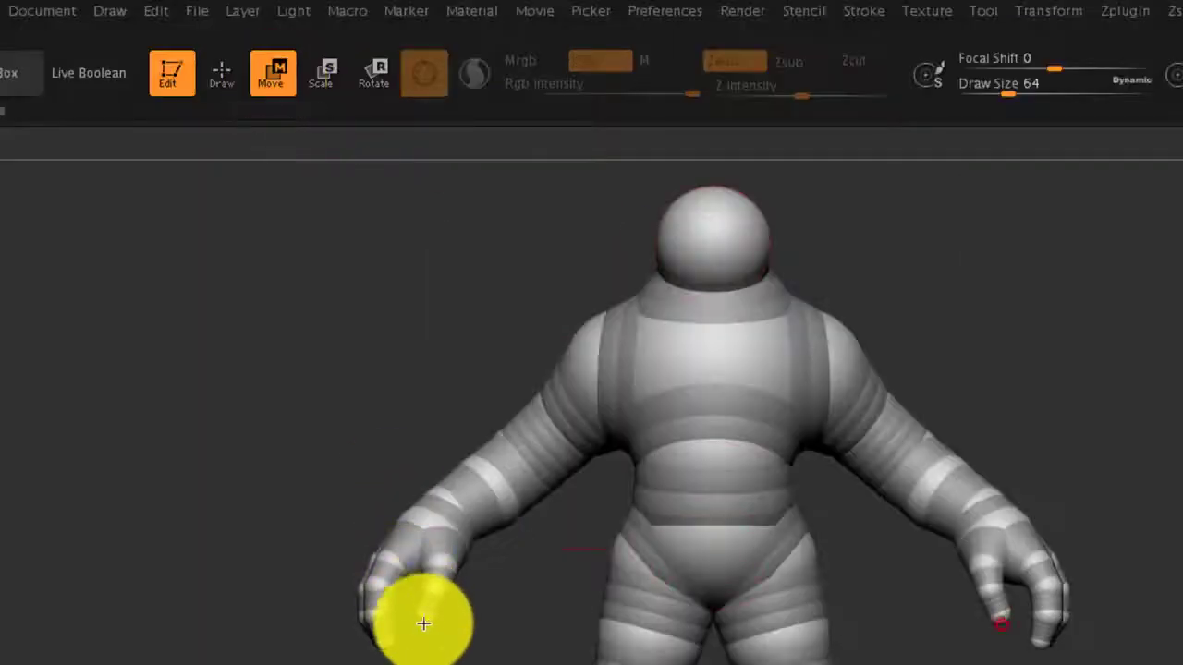
mouse_move(427, 626)
left_mouse_down()
mouse_move(462, 638)
mouse_move(430, 641)
mouse_move(430, 631)
left_mouse_up()
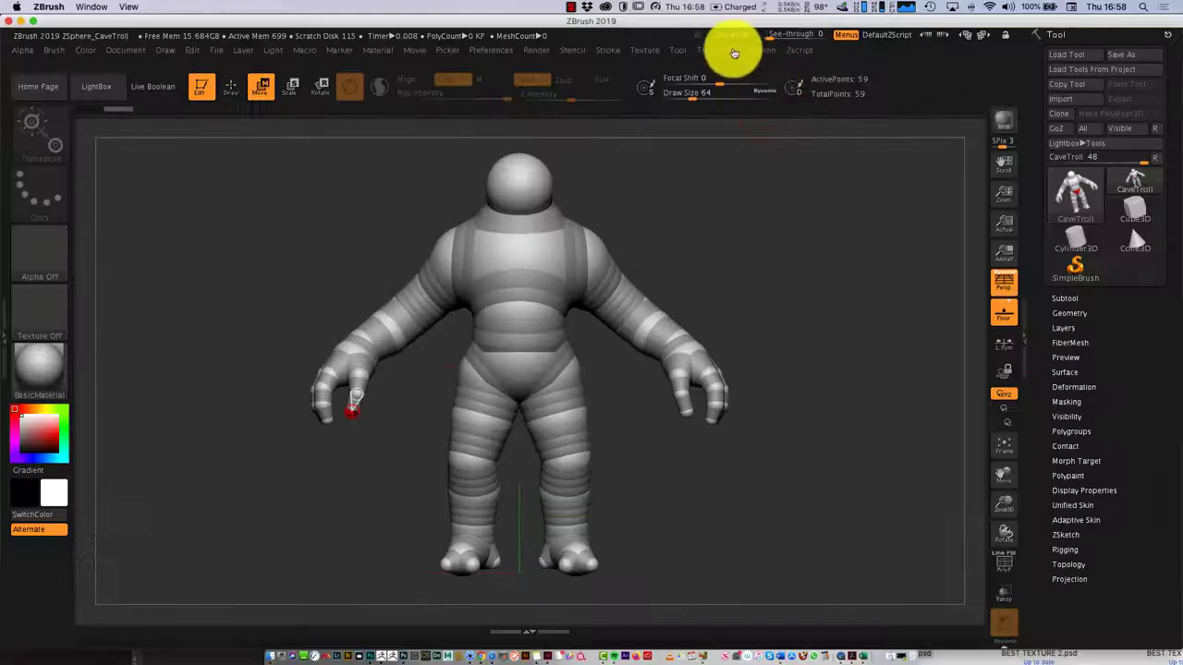
left_click(726, 50)
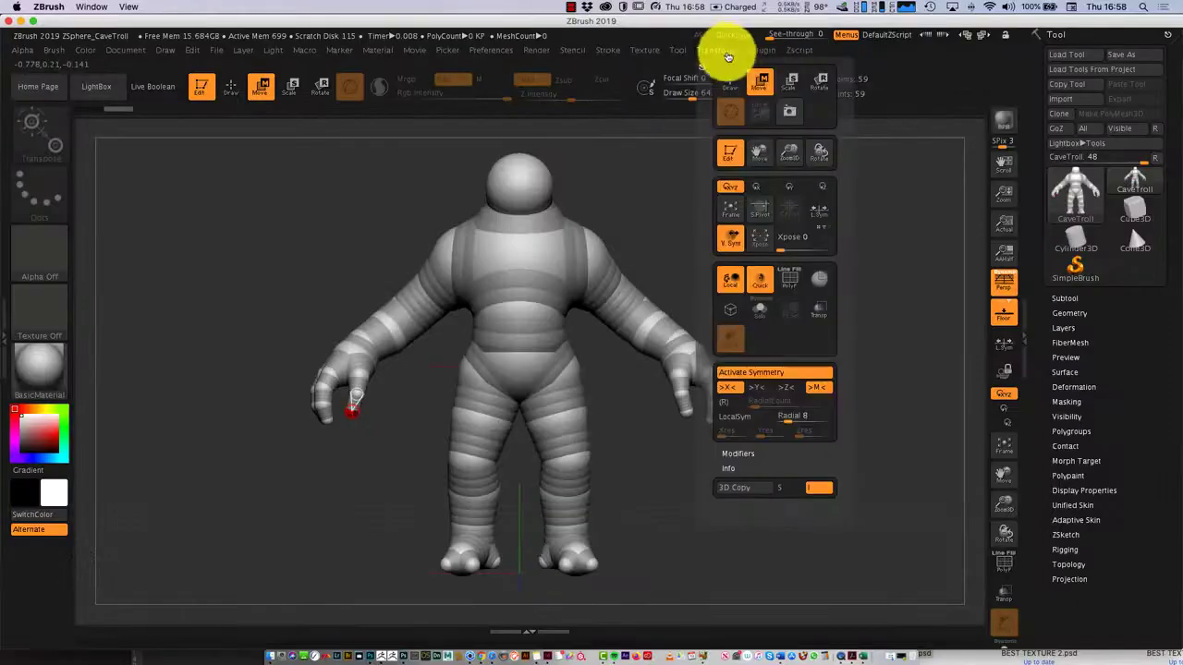
left_click(769, 373)
Step: Reposition the troll's chest and head ZSpheres with Move from a side view
left_click_drag(687, 308, 718, 431)
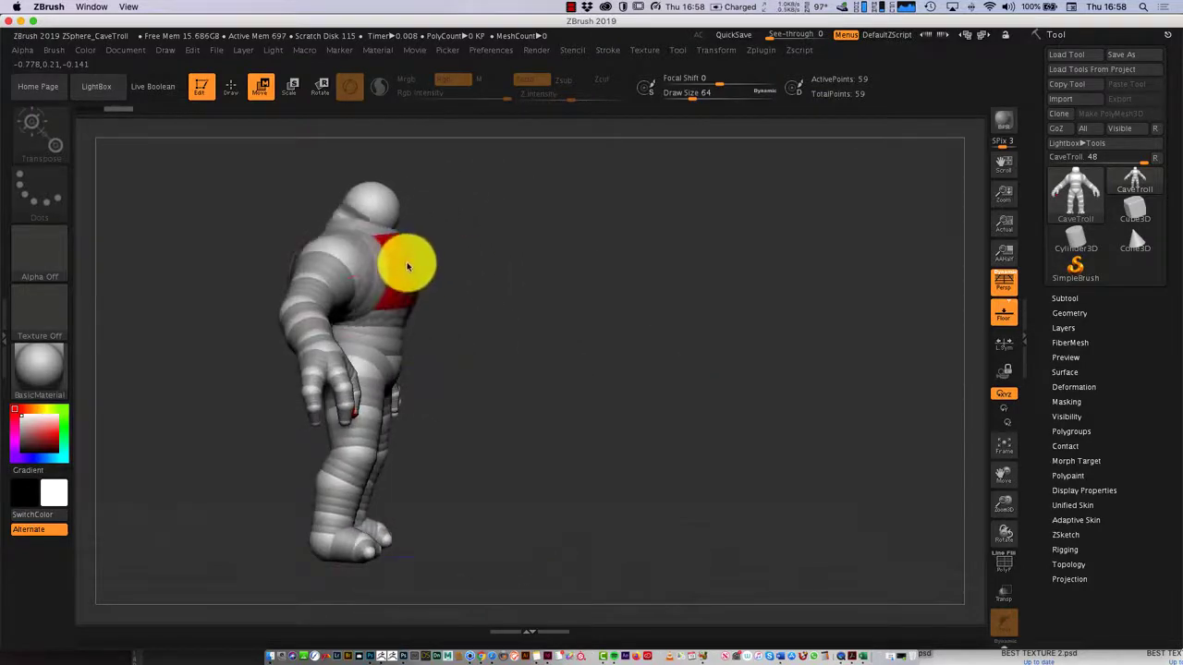
mouse_move(406, 266)
left_mouse_down()
mouse_move(404, 232)
mouse_move(407, 271)
left_mouse_up()
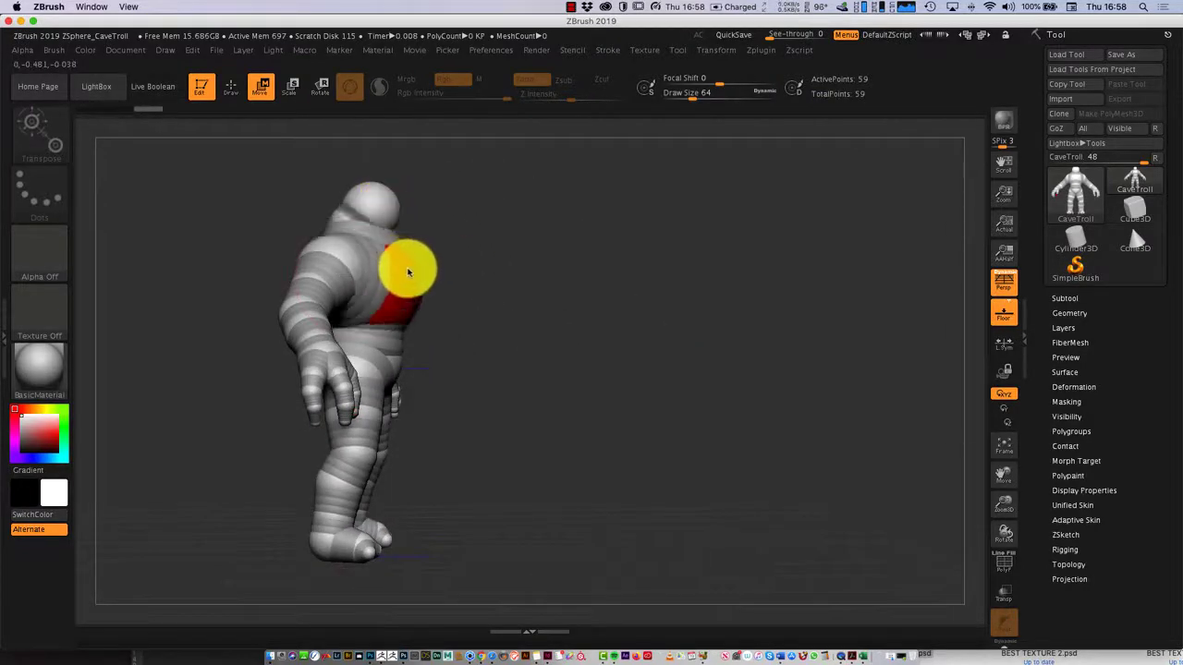
mouse_move(391, 190)
left_mouse_down()
mouse_move(373, 192)
mouse_move(389, 210)
mouse_move(399, 184)
mouse_move(391, 199)
mouse_move(415, 202)
mouse_move(412, 225)
mouse_move(415, 209)
mouse_move(386, 192)
left_mouse_up()
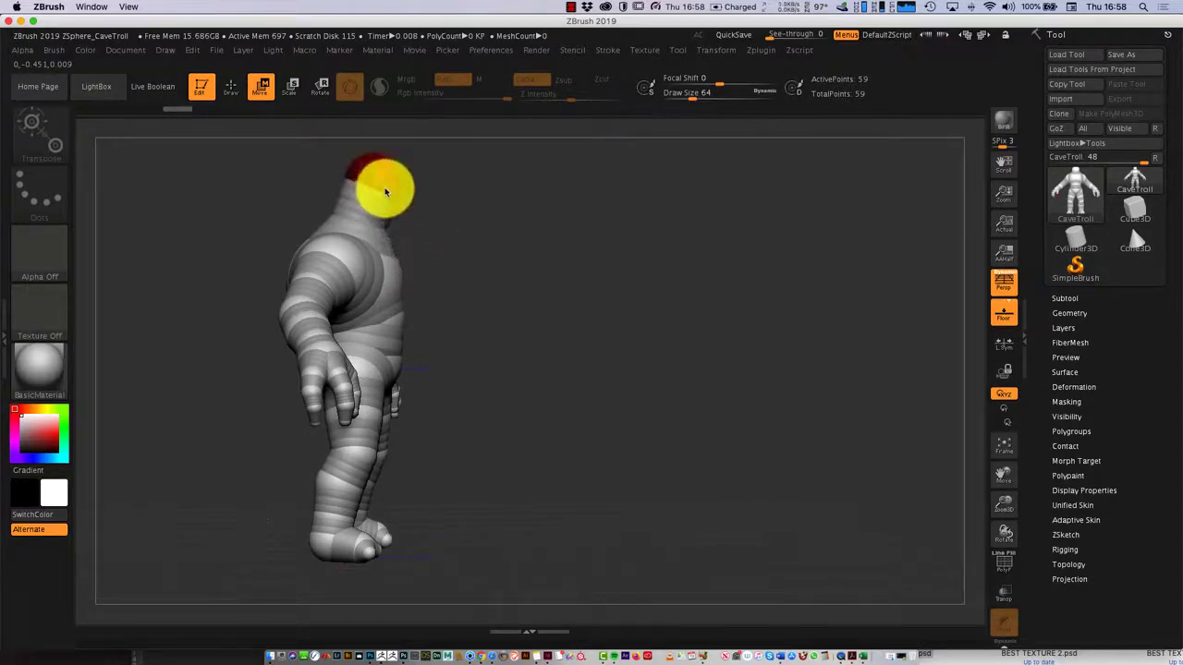
Step: Try to stretch the toe ZSpheres symmetrically on both of the troll's feet
left_click_drag(659, 445, 662, 386)
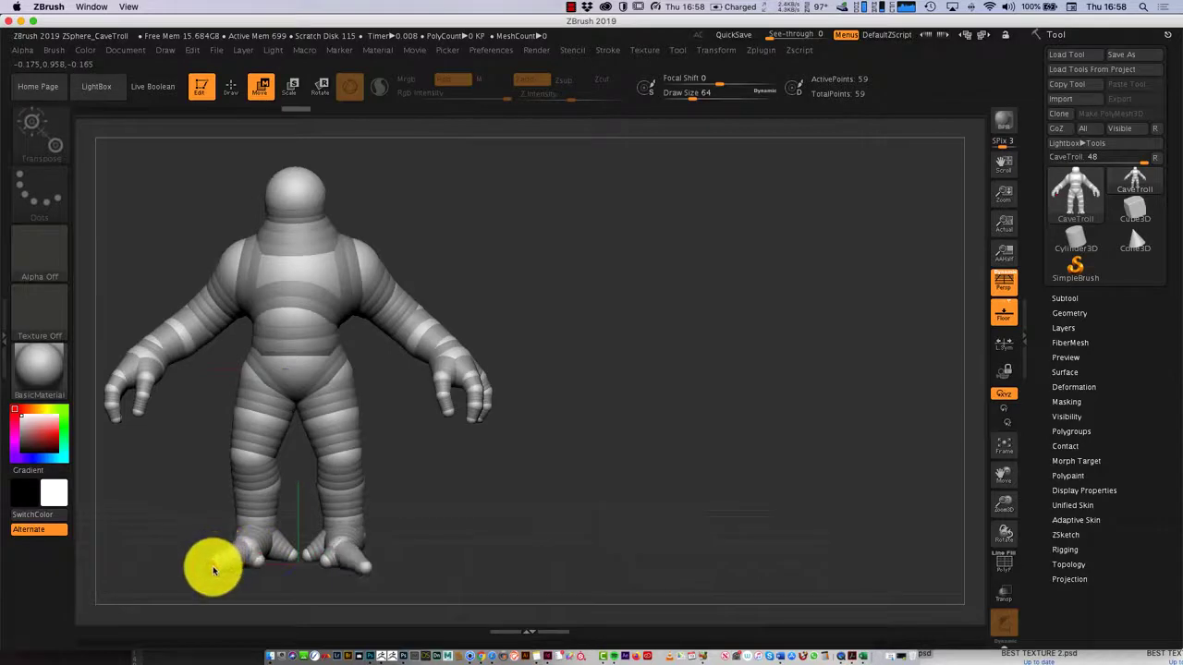
left_click_drag(601, 427, 626, 516)
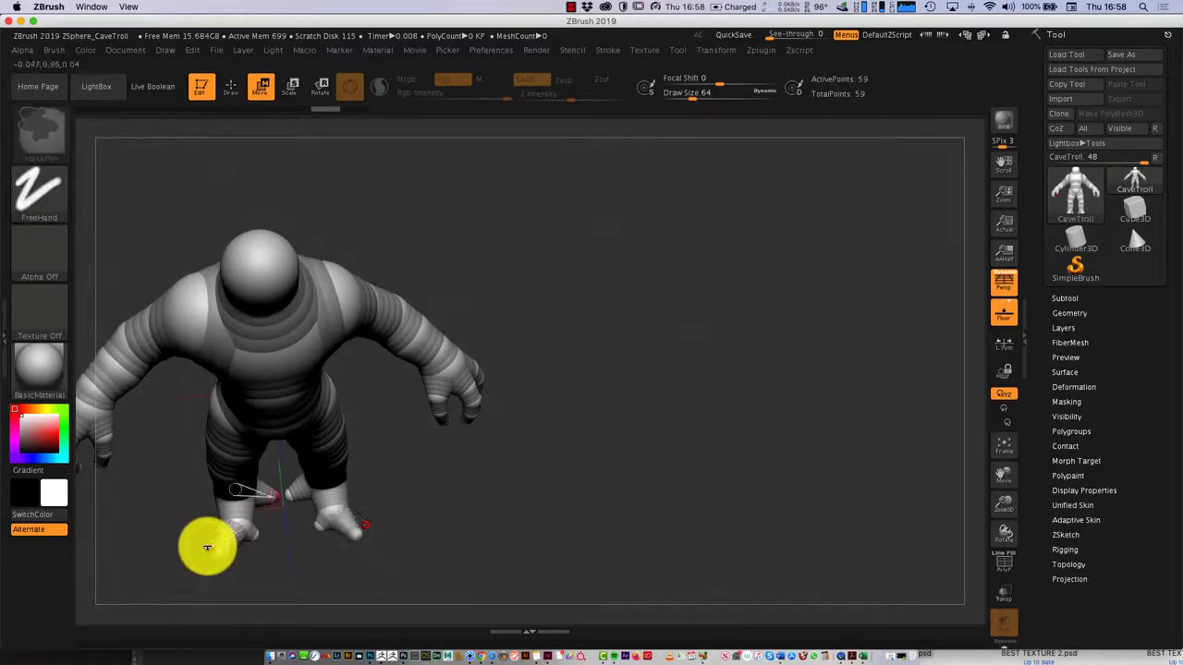
mouse_move(209, 546)
left_mouse_down()
mouse_move(631, 343)
mouse_move(652, 268)
mouse_move(626, 293)
mouse_move(634, 415)
mouse_move(596, 415)
mouse_move(689, 422)
mouse_move(647, 364)
left_mouse_up()
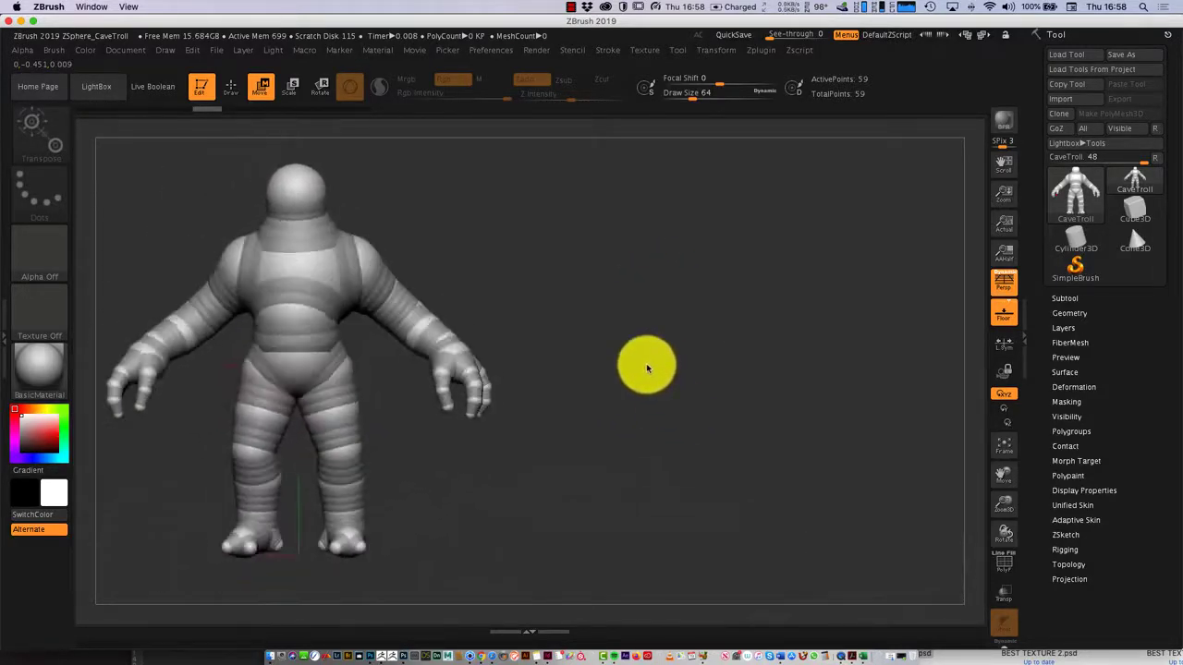
Step: Add a ZSphere to the middle of the troll's upper back and pull it outward into a spike
left_click(230, 87)
left_click_drag(573, 351, 486, 372)
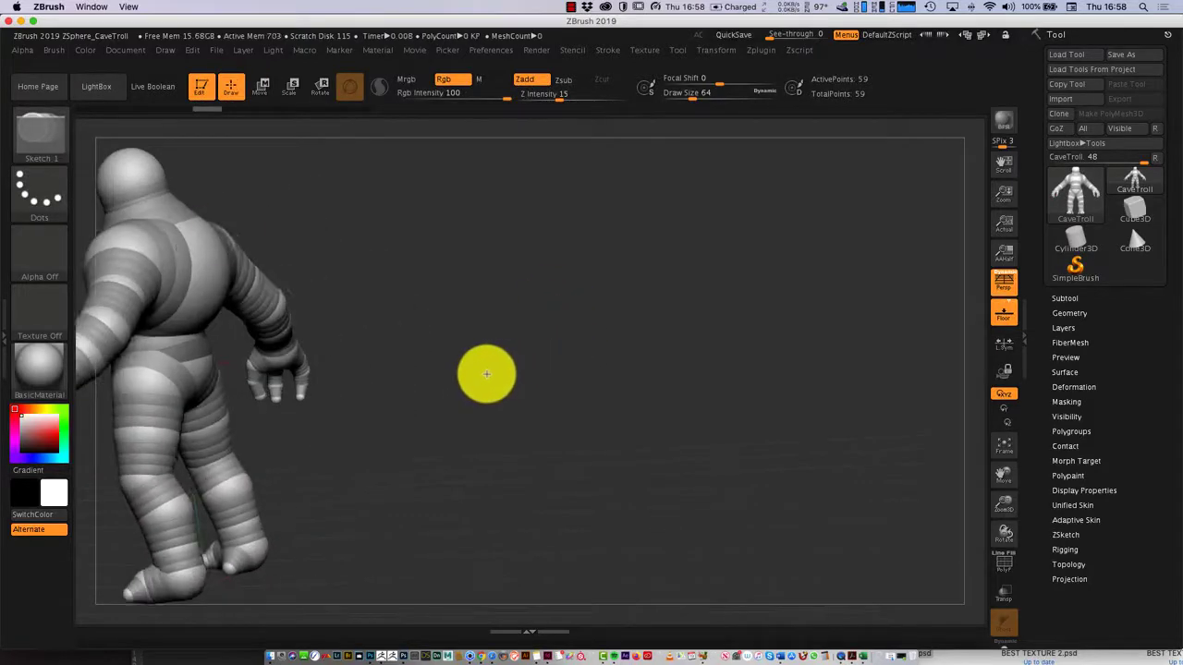
left_click(222, 244)
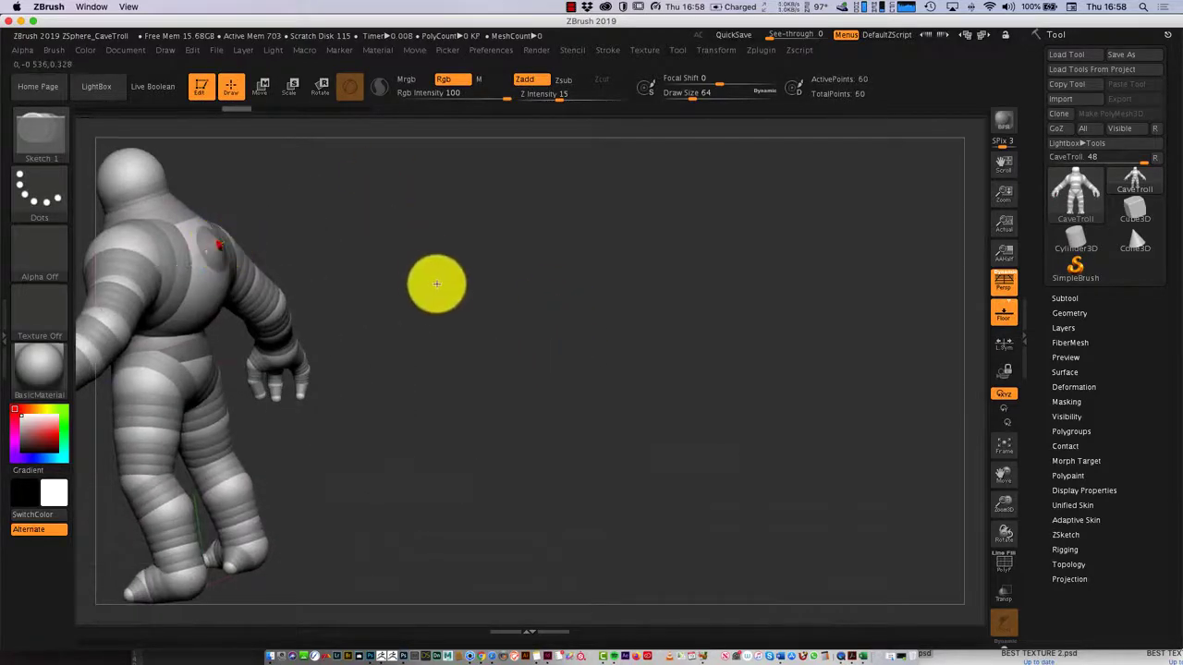
left_click_drag(435, 283, 434, 277)
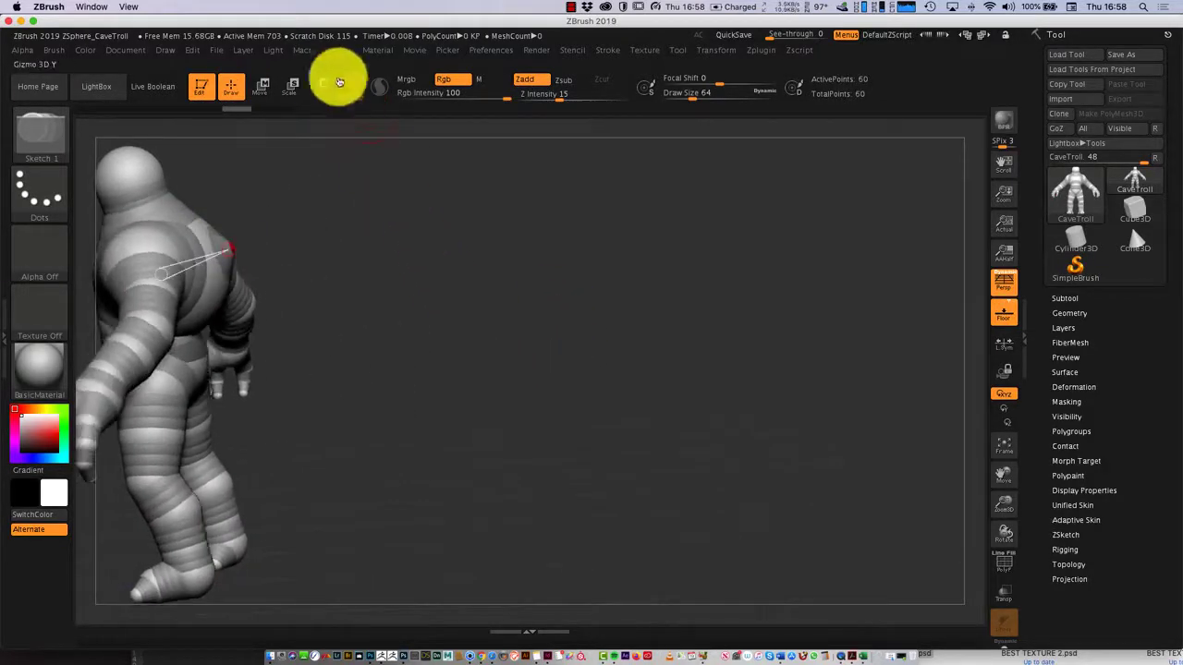
left_click(261, 90)
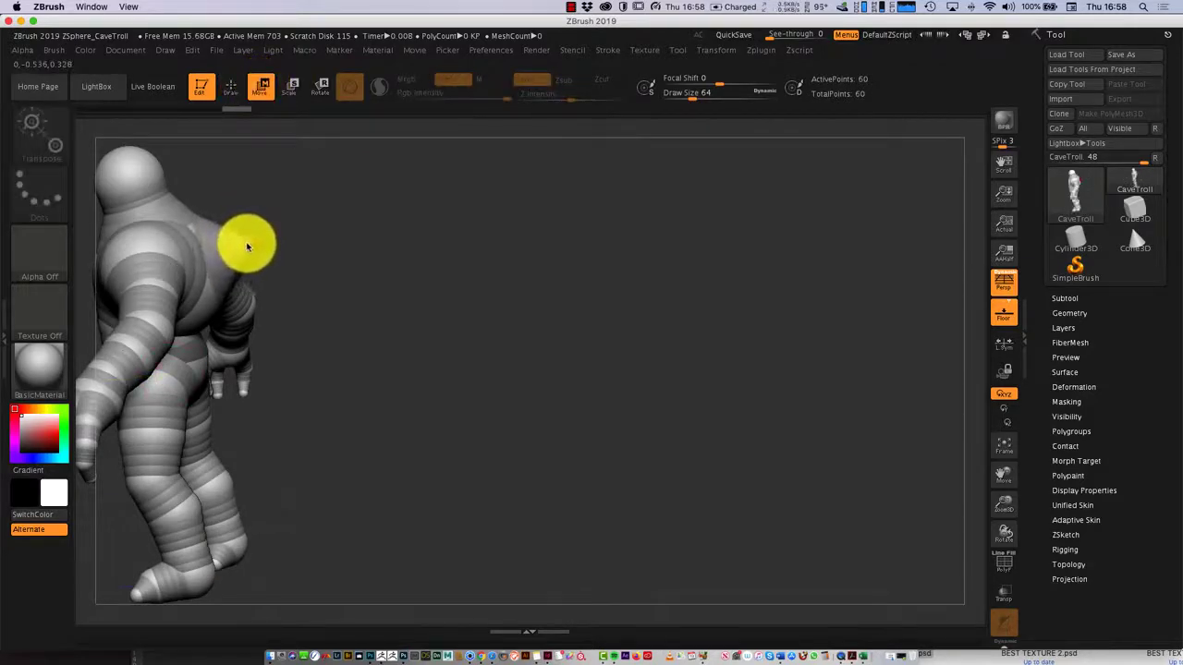
left_click_drag(294, 276, 339, 282)
Step: Add another ZSphere lower on the troll's back, below the spike, and adjust it with Move
left_click(231, 86)
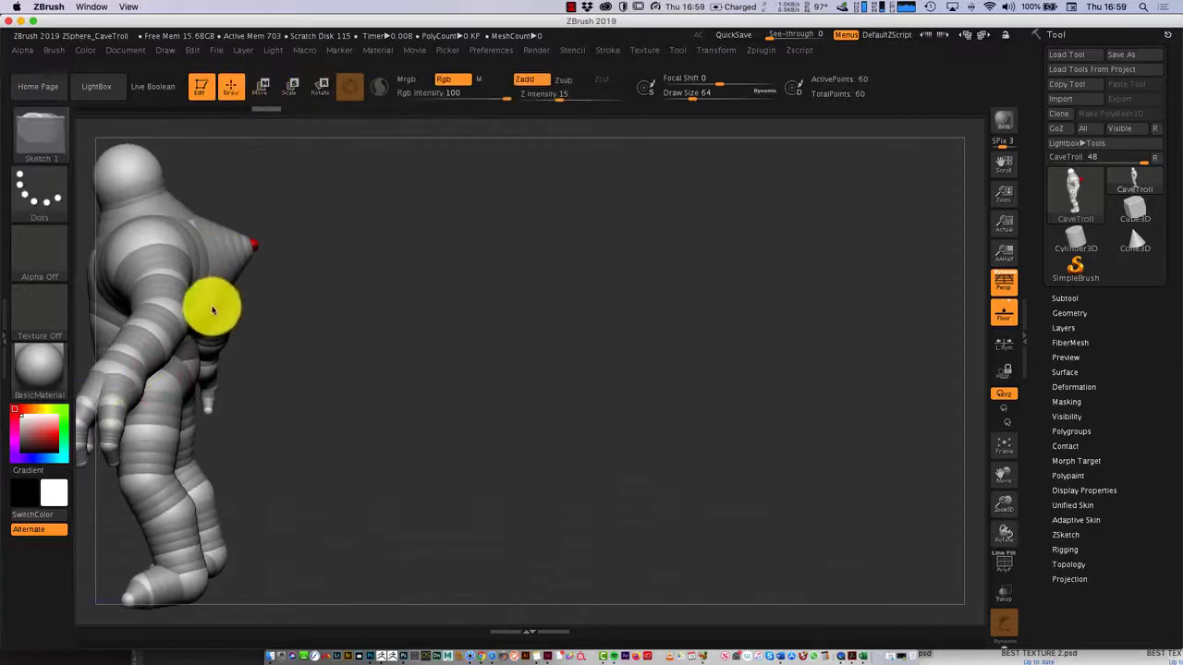
mouse_move(268, 342)
left_mouse_down()
mouse_move(308, 374)
mouse_move(243, 324)
left_mouse_up()
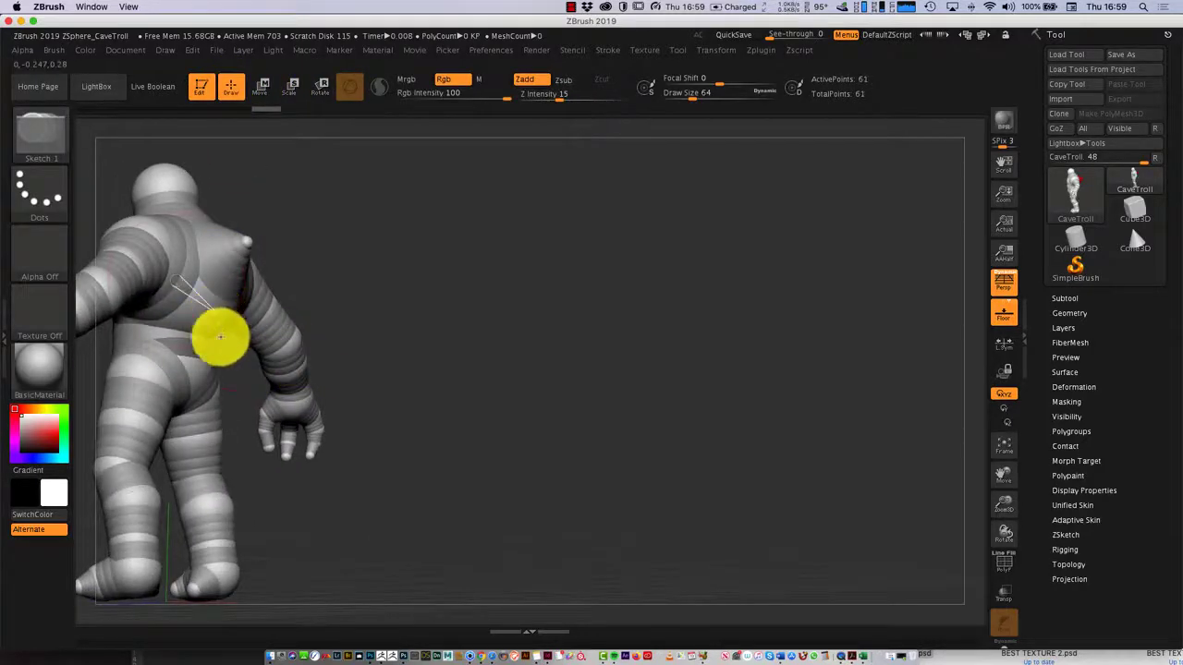
left_click_drag(295, 285, 401, 291)
left_click(261, 86)
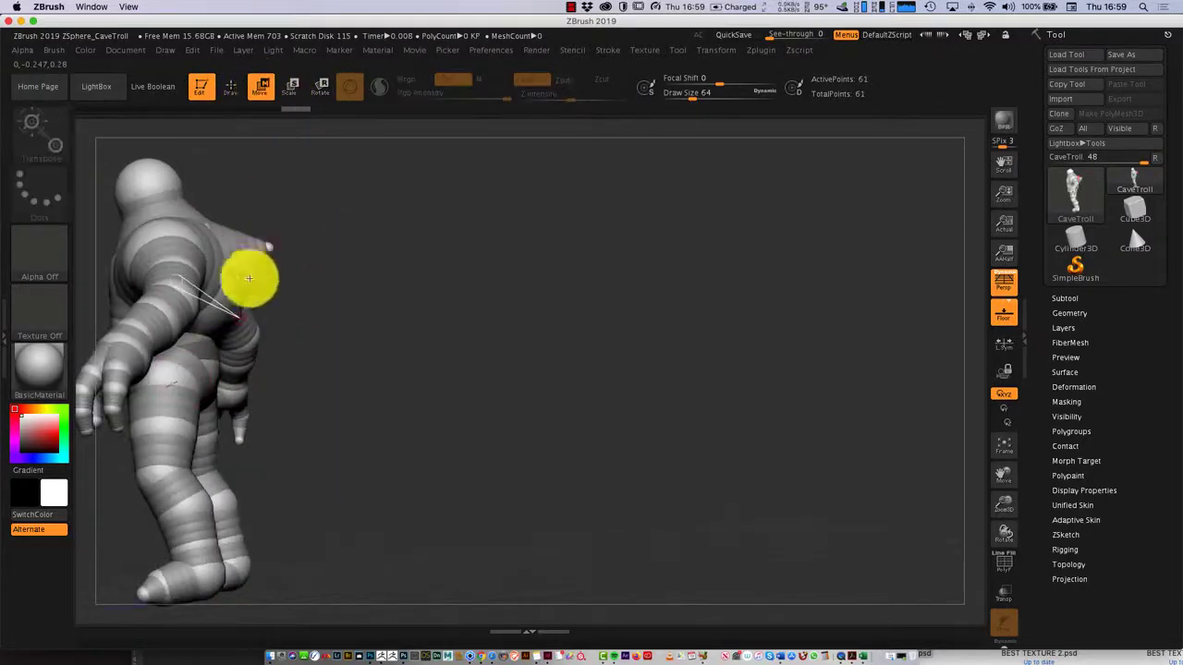
left_click_drag(239, 323, 242, 324)
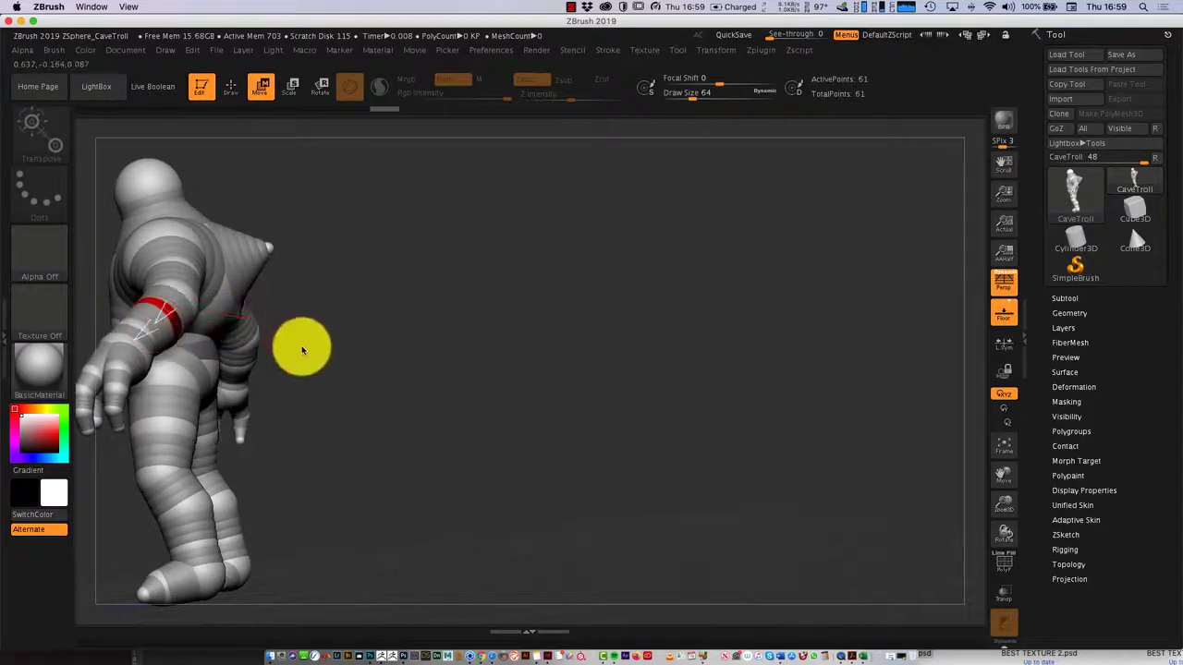
left_click_drag(304, 343, 305, 302)
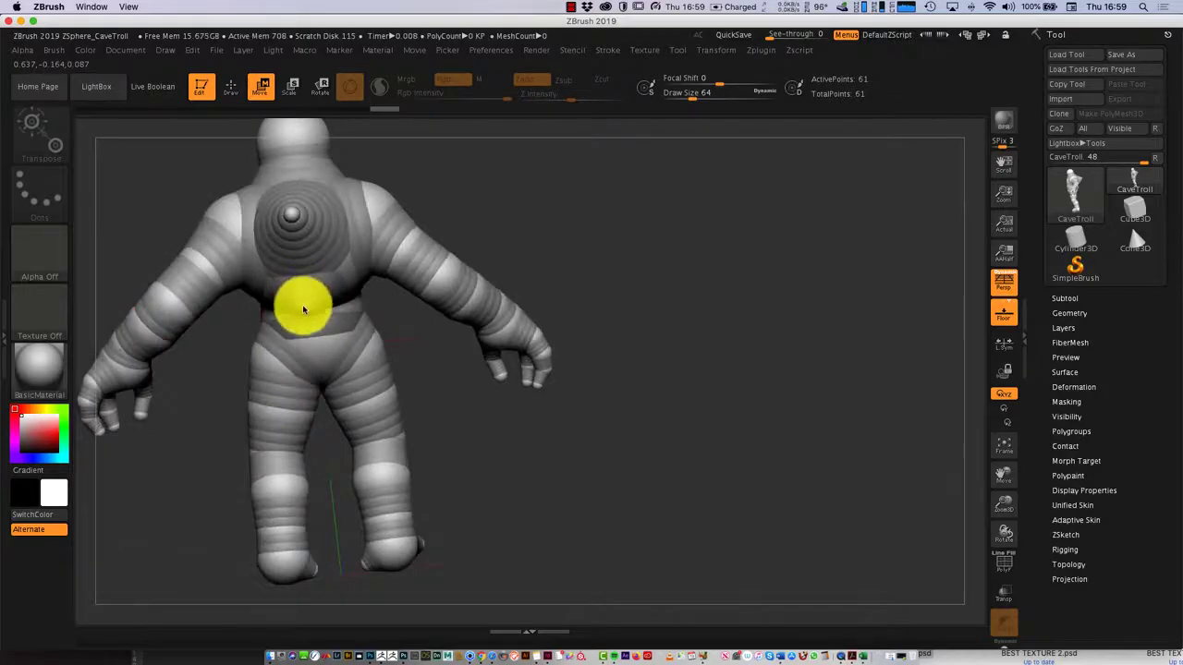
left_click_drag(436, 330, 612, 373)
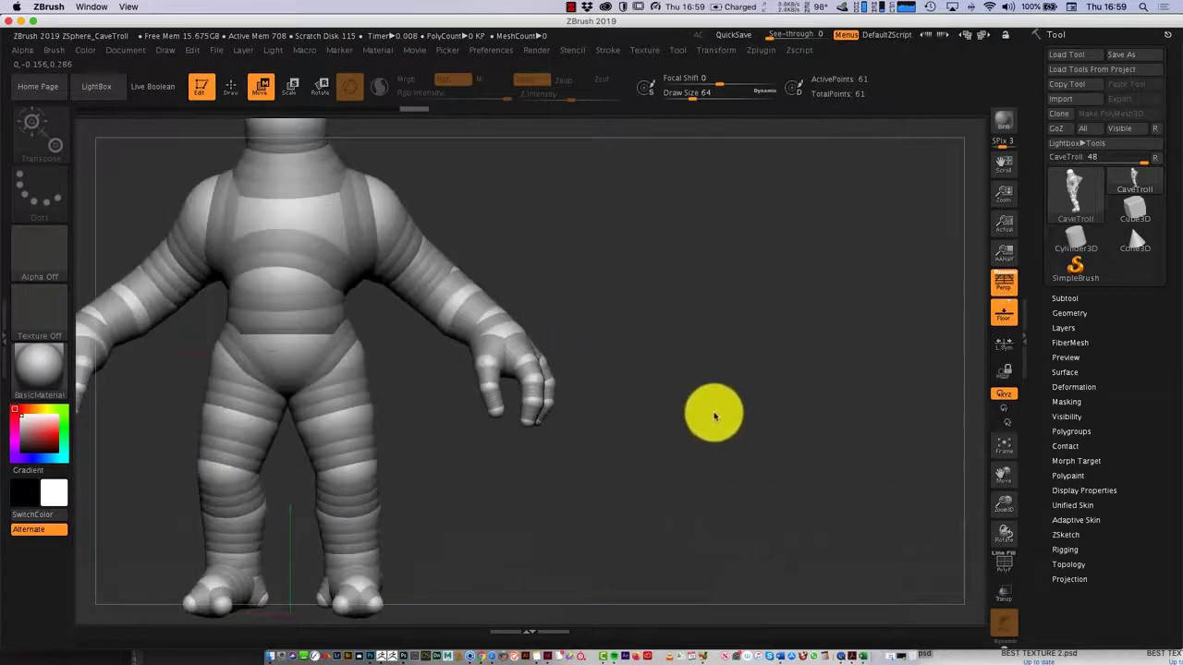
mouse_move(714, 416)
left_mouse_down()
mouse_move(641, 417)
mouse_move(736, 428)
mouse_move(801, 416)
mouse_move(700, 417)
mouse_move(725, 417)
left_mouse_up()
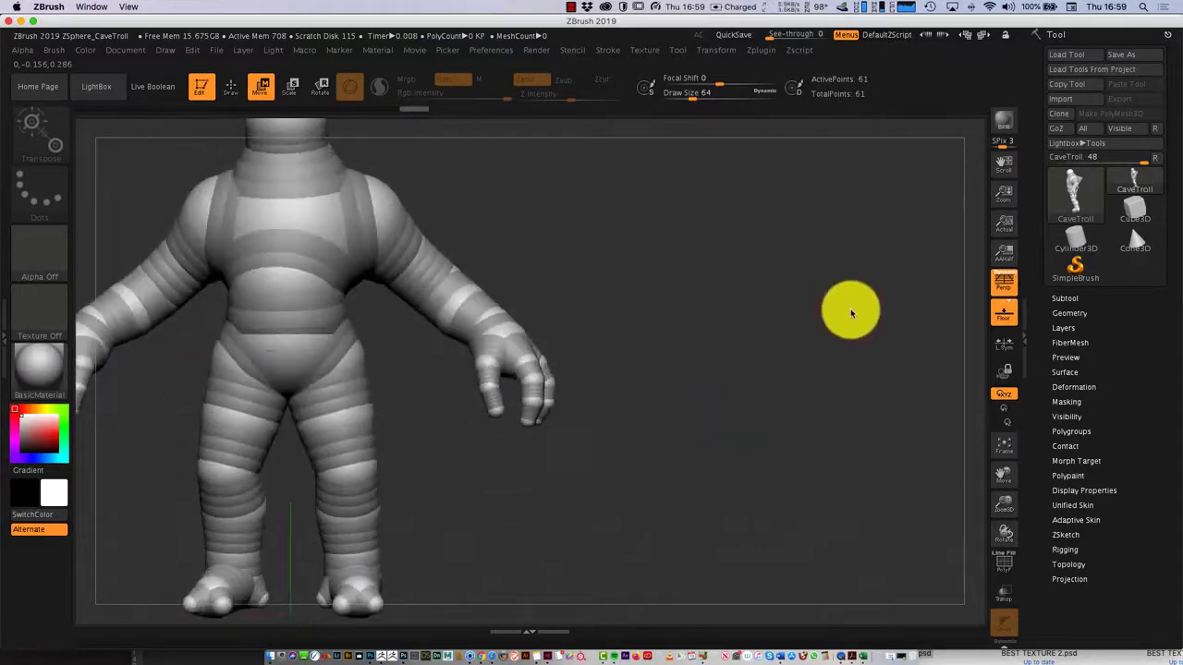
Step: Open the ZSphere_Dragon project from the ZSpheres folder and turn the model to a front view
key("comma")
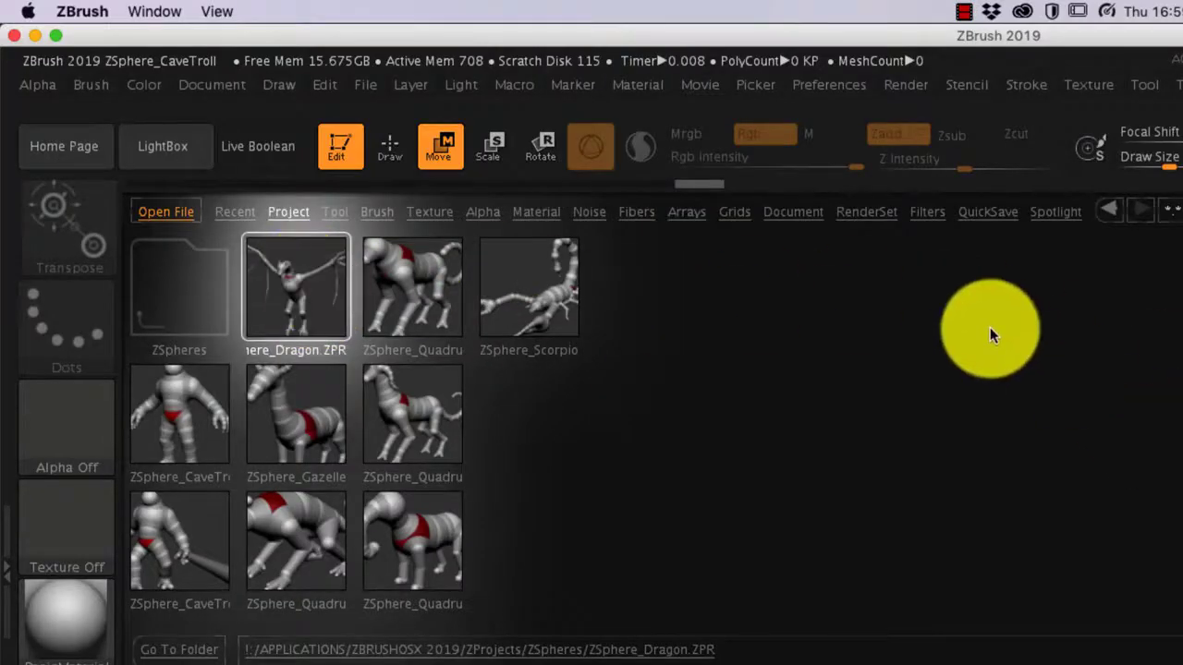
double_click(331, 297)
left_click(937, 381)
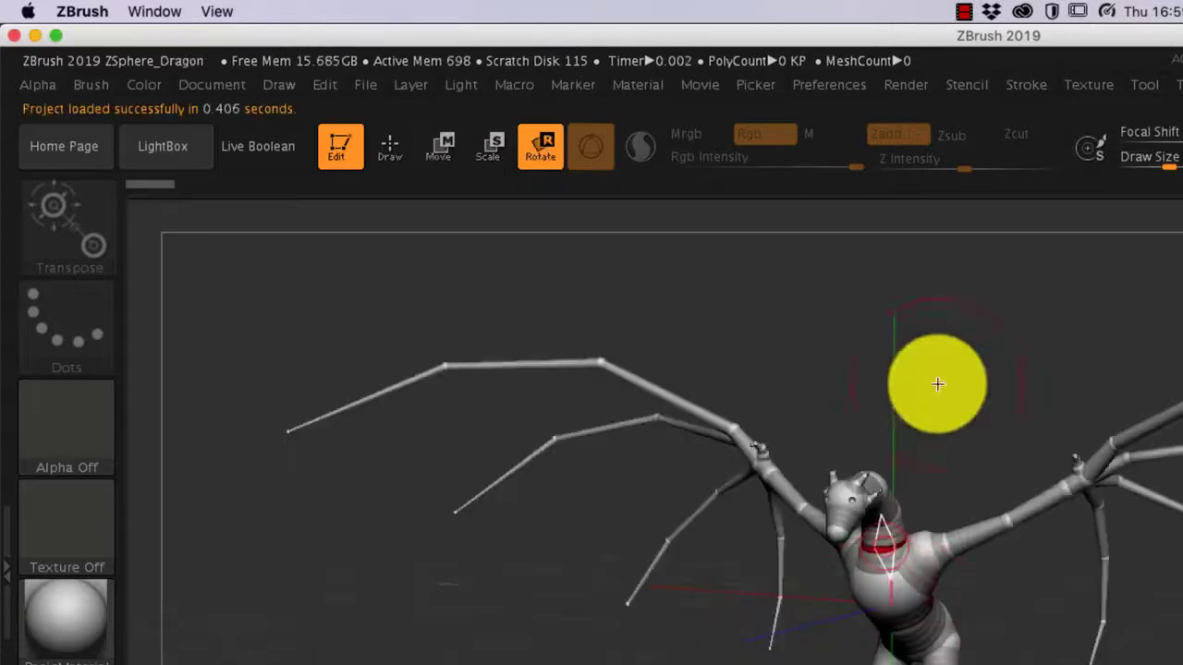
mouse_move(937, 381)
left_mouse_down()
mouse_move(832, 416)
mouse_move(923, 388)
left_mouse_up()
left_click_drag(758, 499, 745, 382)
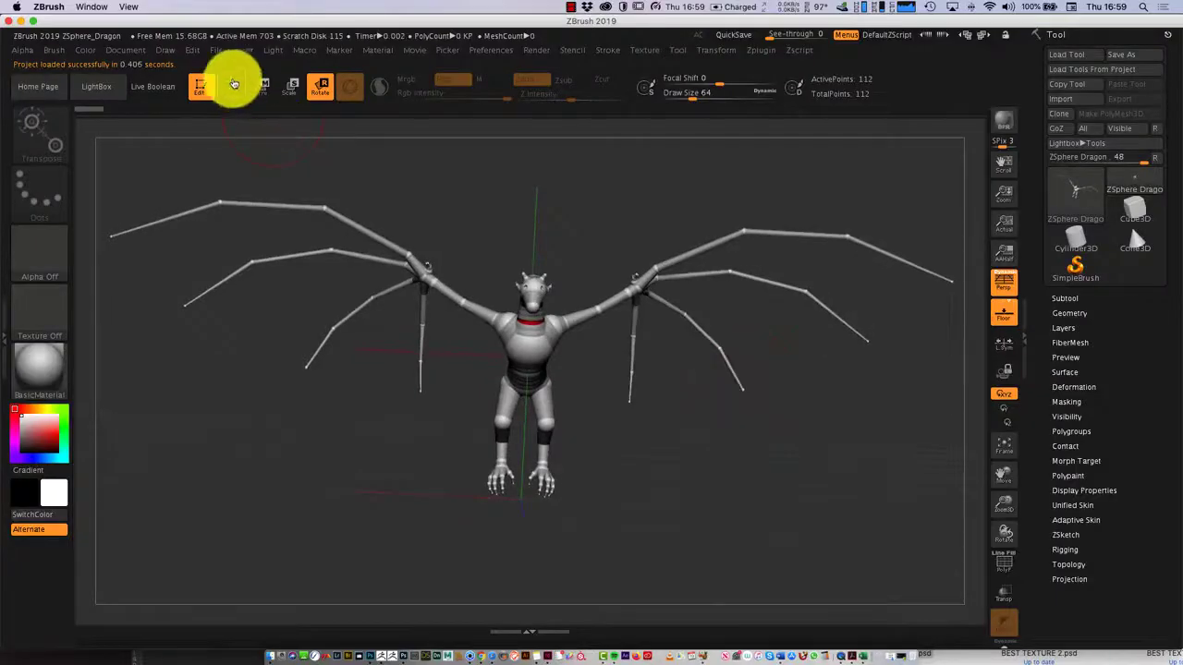
Step: Move the dragon's feet outward symmetrically and inspect the model from the side
left_click(262, 85)
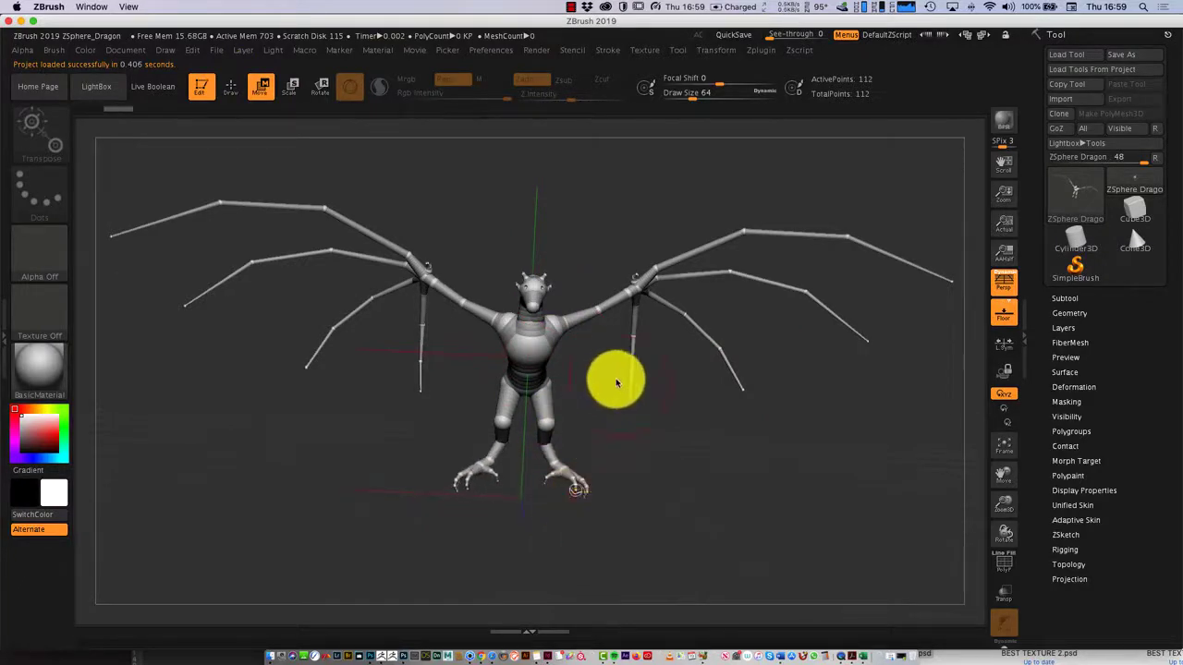
left_click_drag(616, 380, 515, 348)
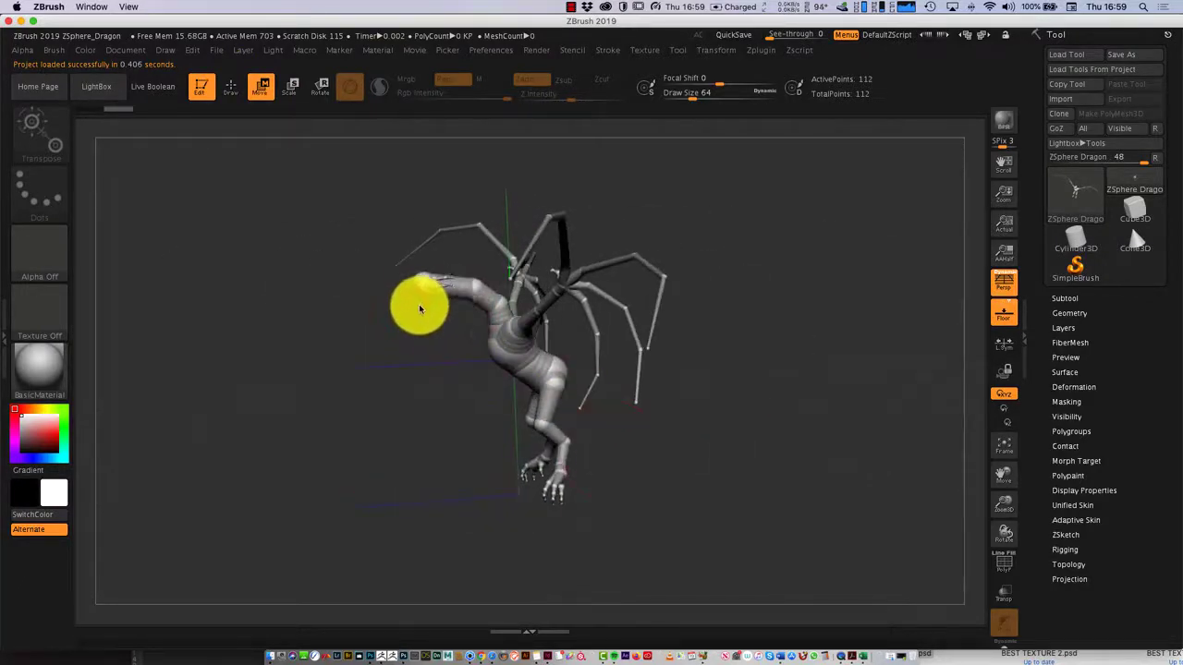
left_click_drag(422, 316, 790, 372)
Step: Create a new document without saving the changes to the current one
key("comma")
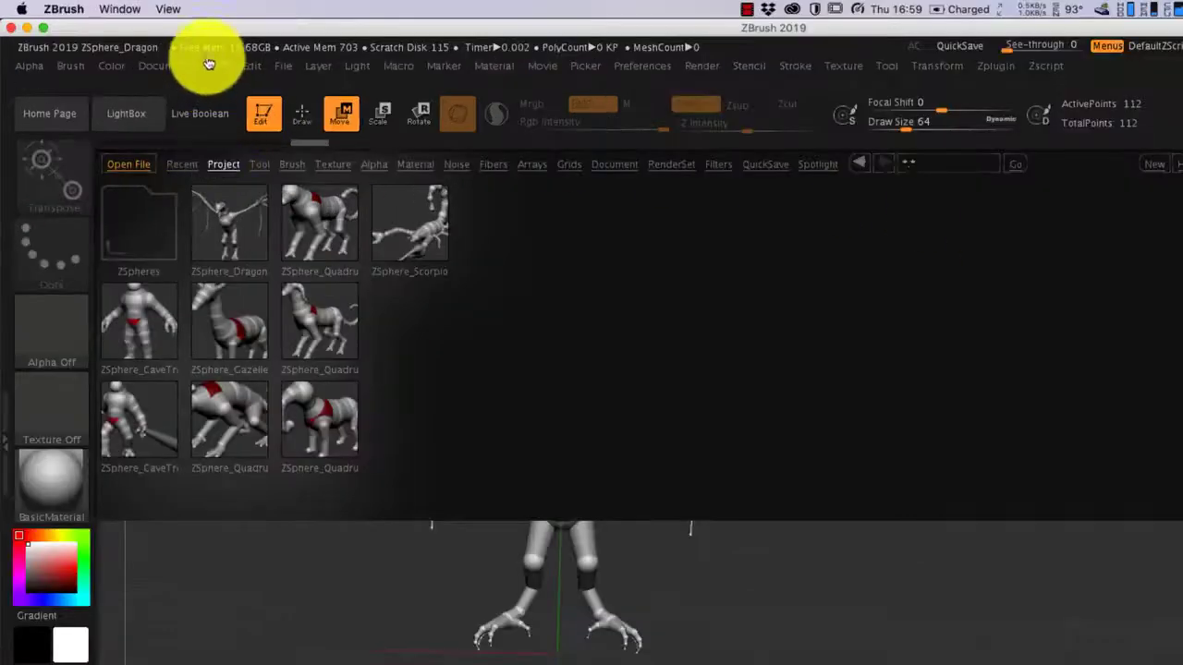
left_click(139, 56)
left_click(230, 266)
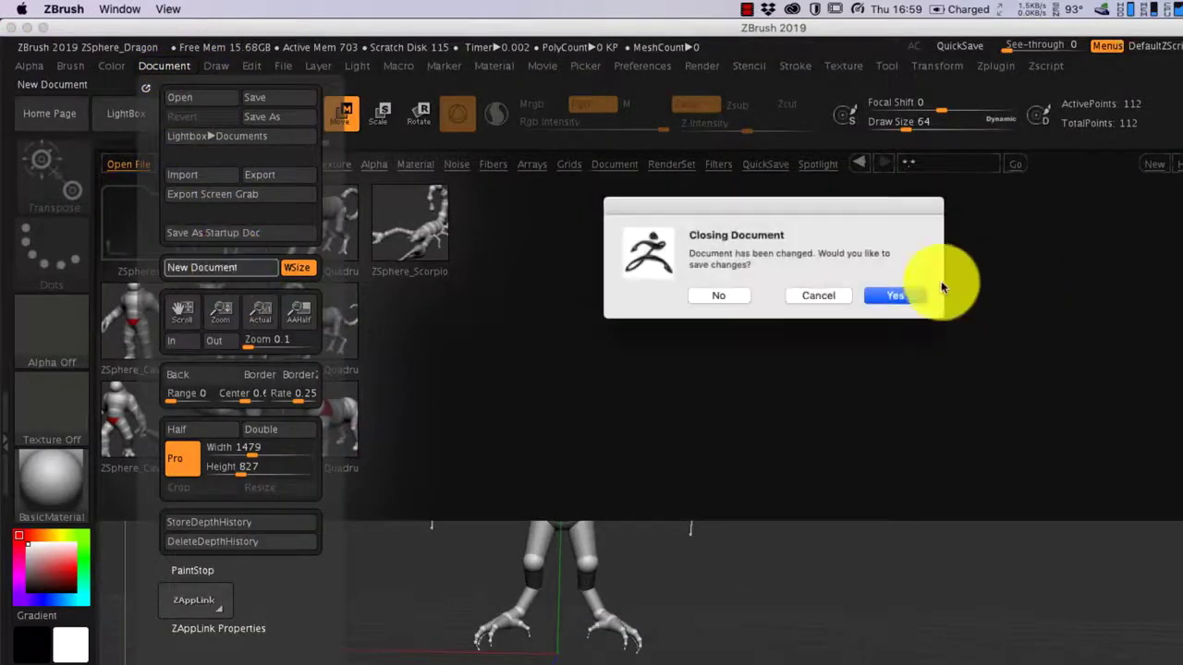
left_click(735, 295)
Step: Make ZSphere from the 3D Meshes the current tool
left_click(997, 343)
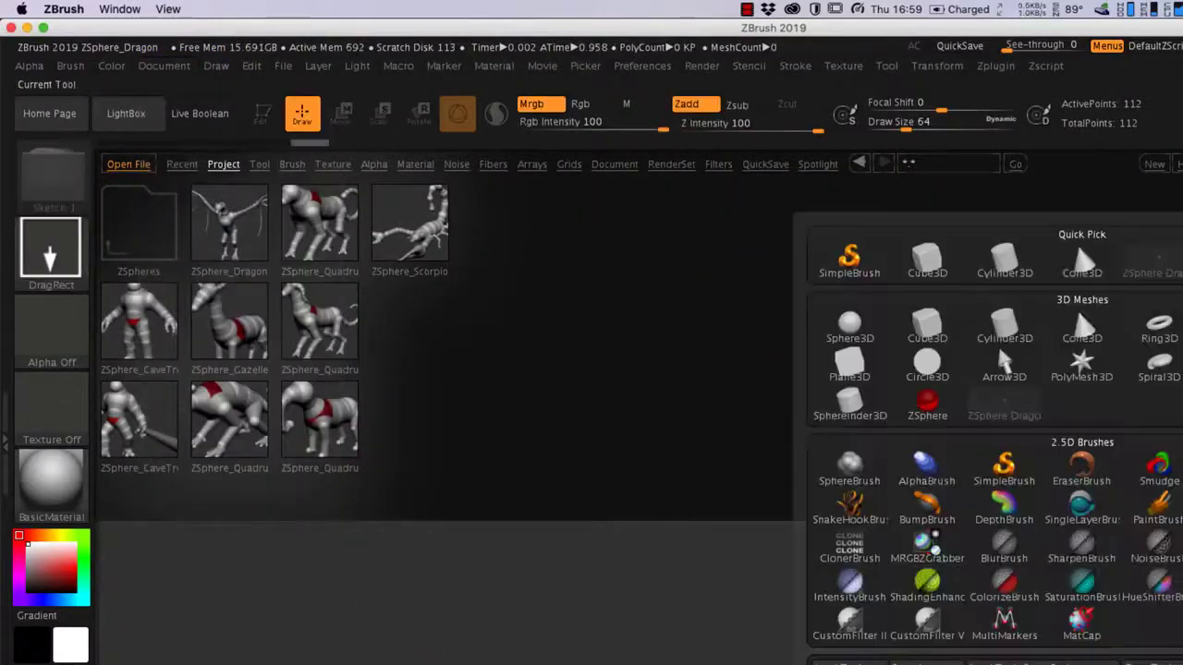
left_click(1014, 399)
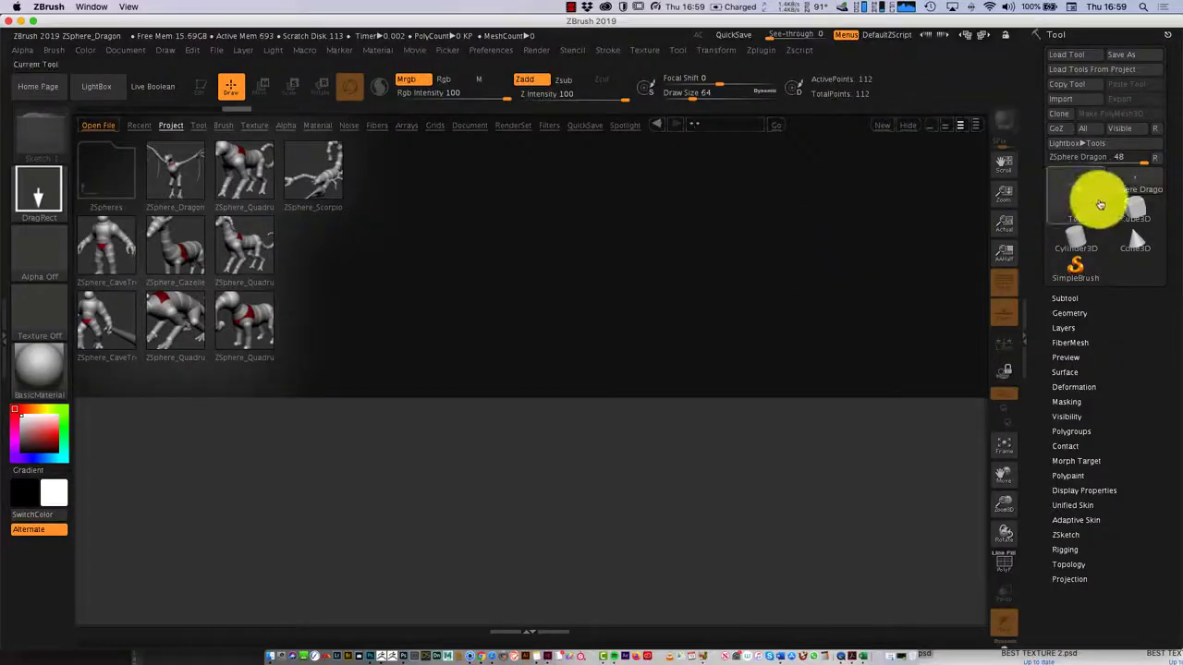
left_click(1090, 198)
left_click(839, 250)
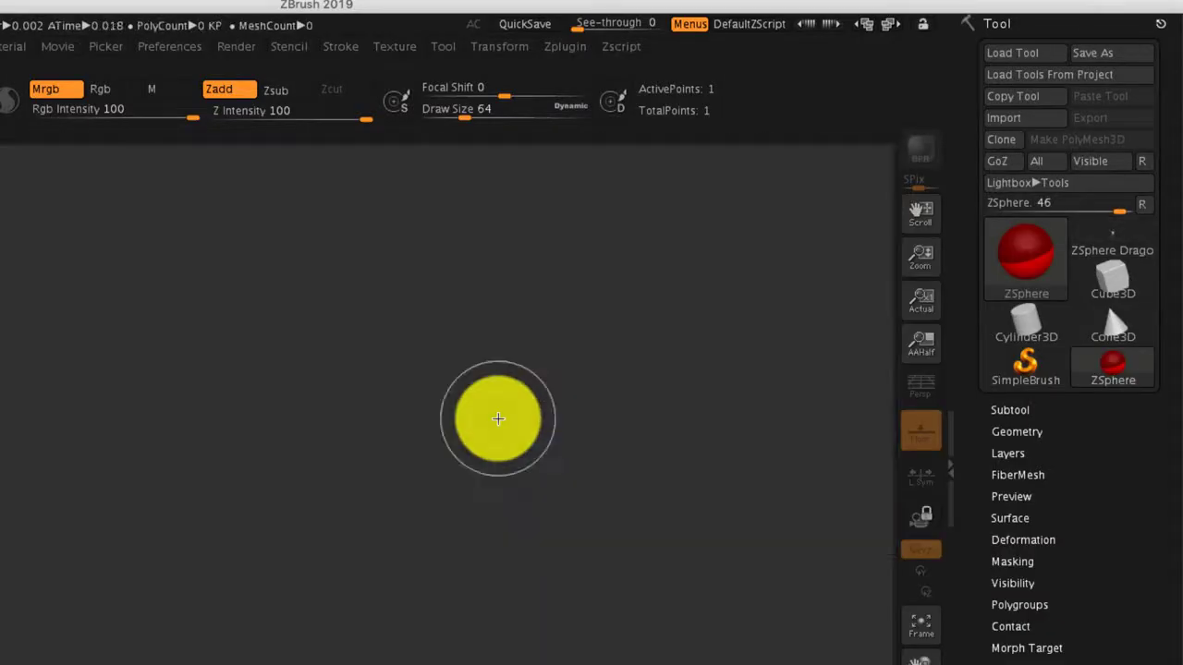
Step: Draw a ZSphere in the middle of the canvas and switch it to Edit mode
left_click_drag(138, 536, 132, 664)
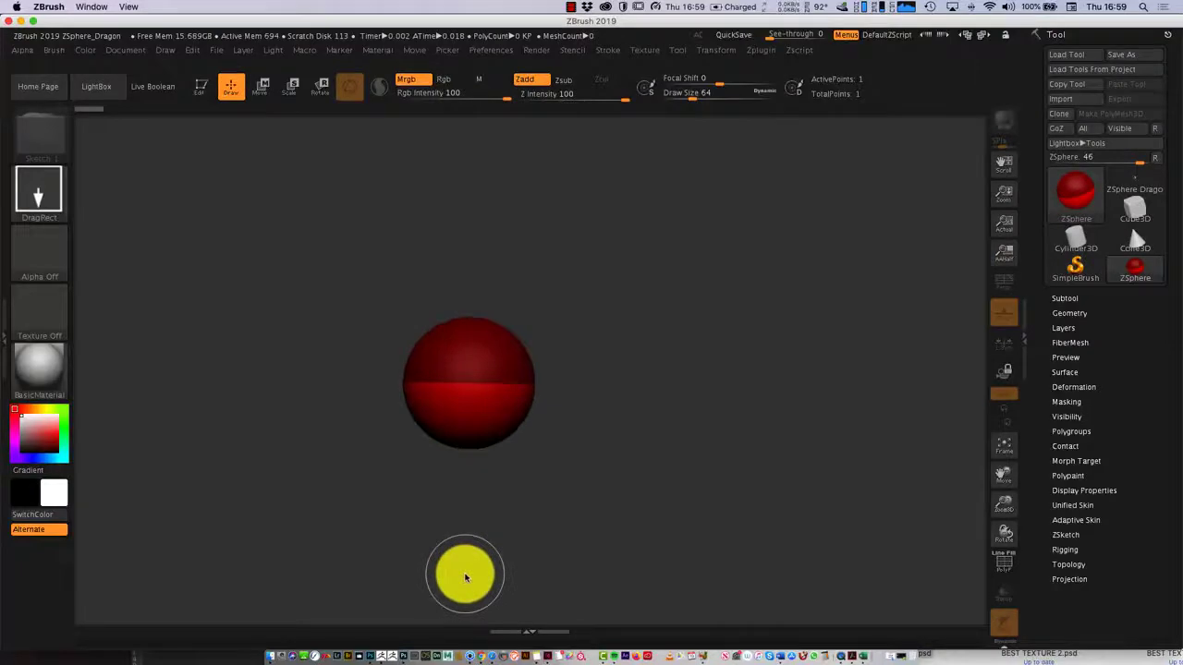
key("t")
mouse_move(766, 499)
left_mouse_down()
mouse_move(707, 539)
mouse_move(786, 525)
mouse_move(794, 475)
mouse_move(753, 539)
mouse_move(776, 502)
left_mouse_up()
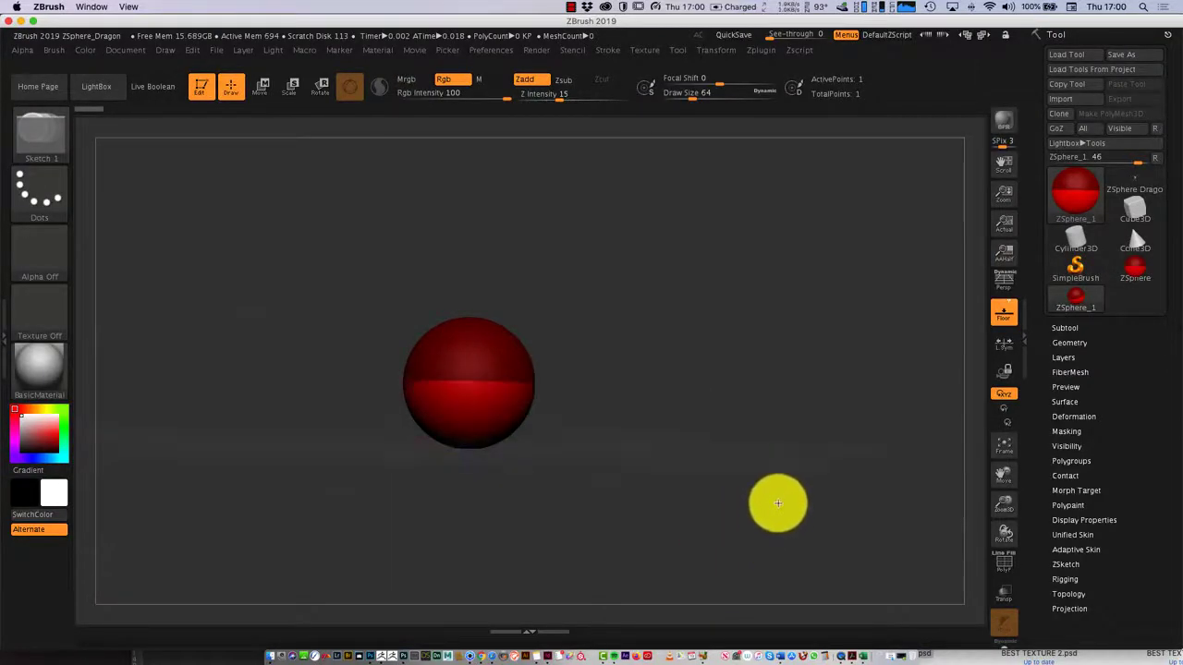
key("t")
key("t")
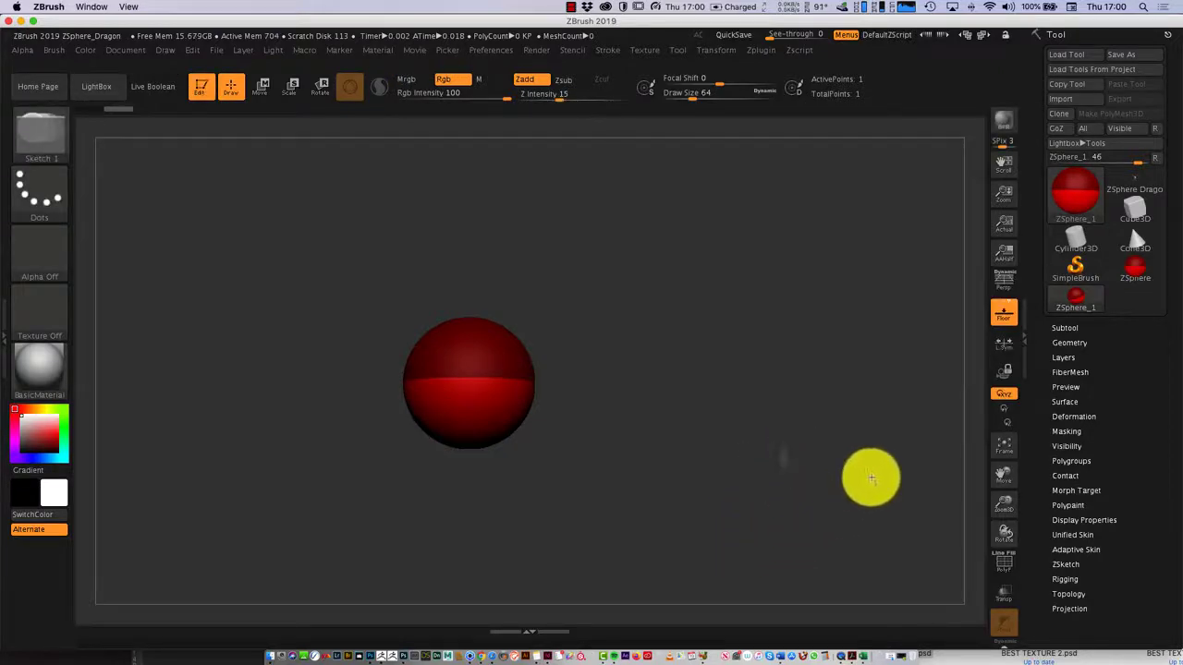
Step: Frame the edited ZSphere and inspect it from several angles and at a smaller size
mouse_move(784, 454)
left_mouse_down()
mouse_move(816, 409)
mouse_move(811, 422)
left_mouse_up()
key("t")
left_click(1003, 450)
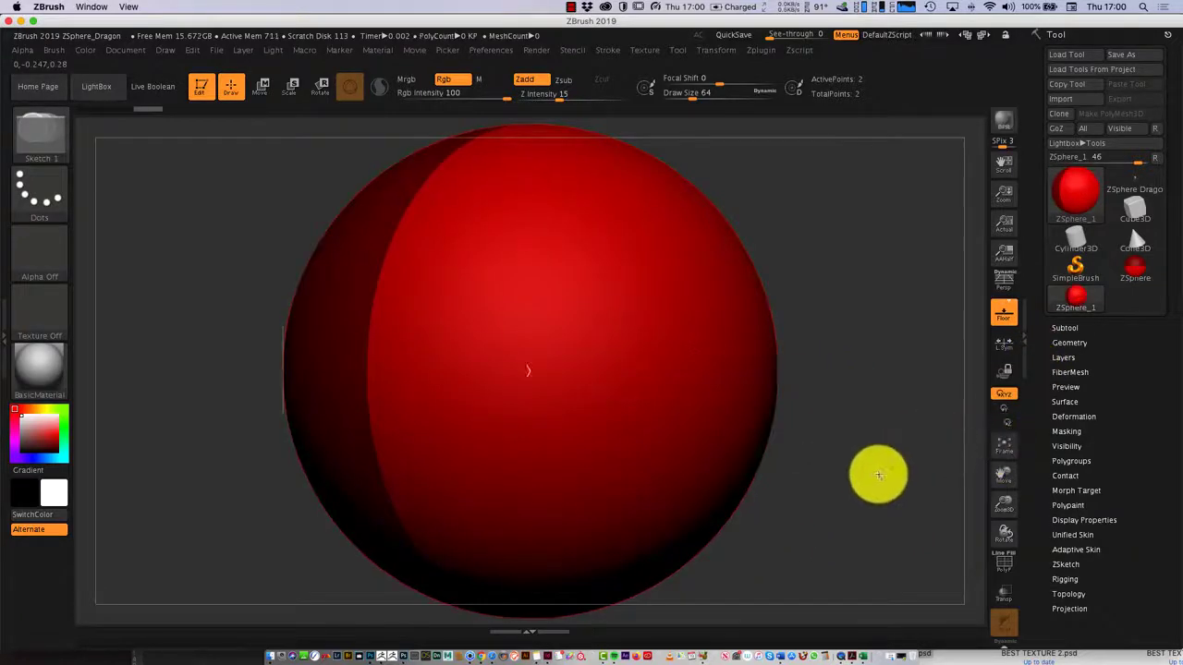
mouse_move(877, 475)
left_mouse_down()
mouse_move(888, 349)
mouse_move(795, 317)
mouse_move(757, 190)
left_mouse_up()
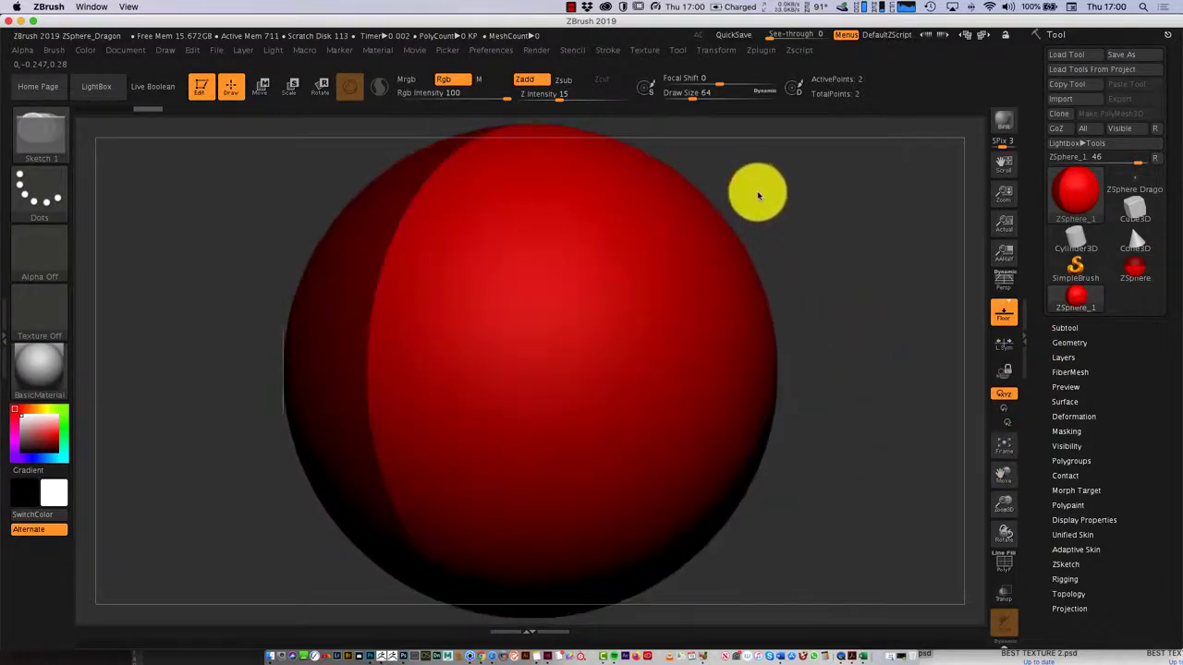
mouse_move(855, 386)
left_mouse_down()
mouse_move(706, 161)
mouse_move(789, 446)
mouse_move(802, 435)
left_mouse_up()
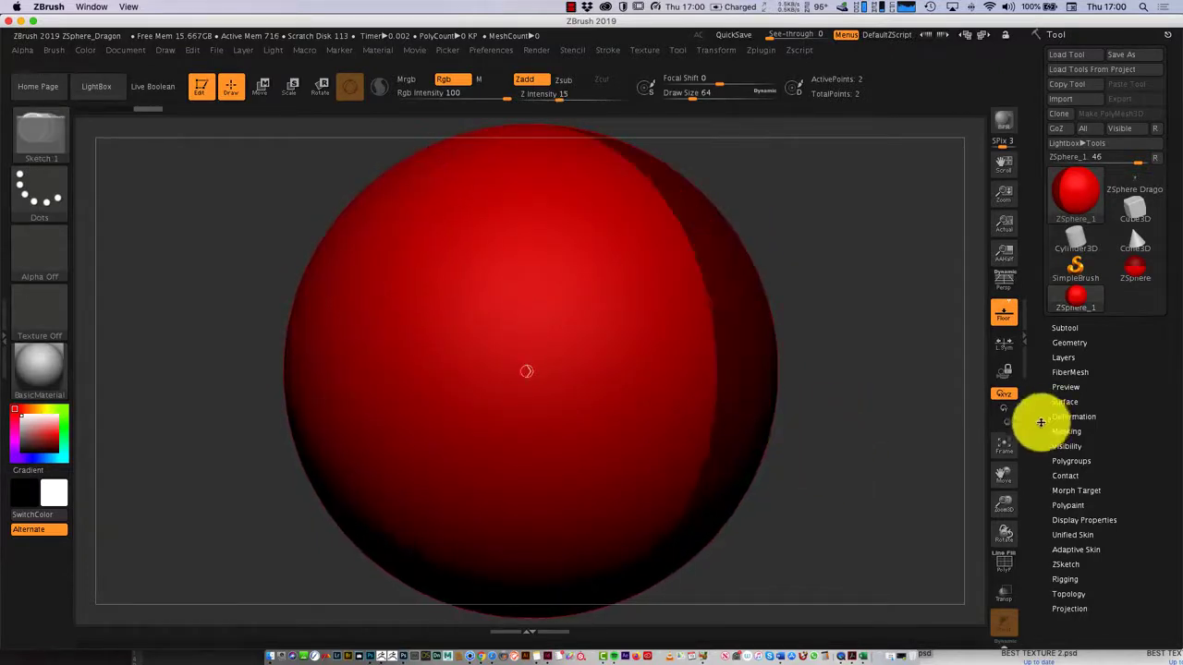
left_click_drag(1000, 488, 1003, 431)
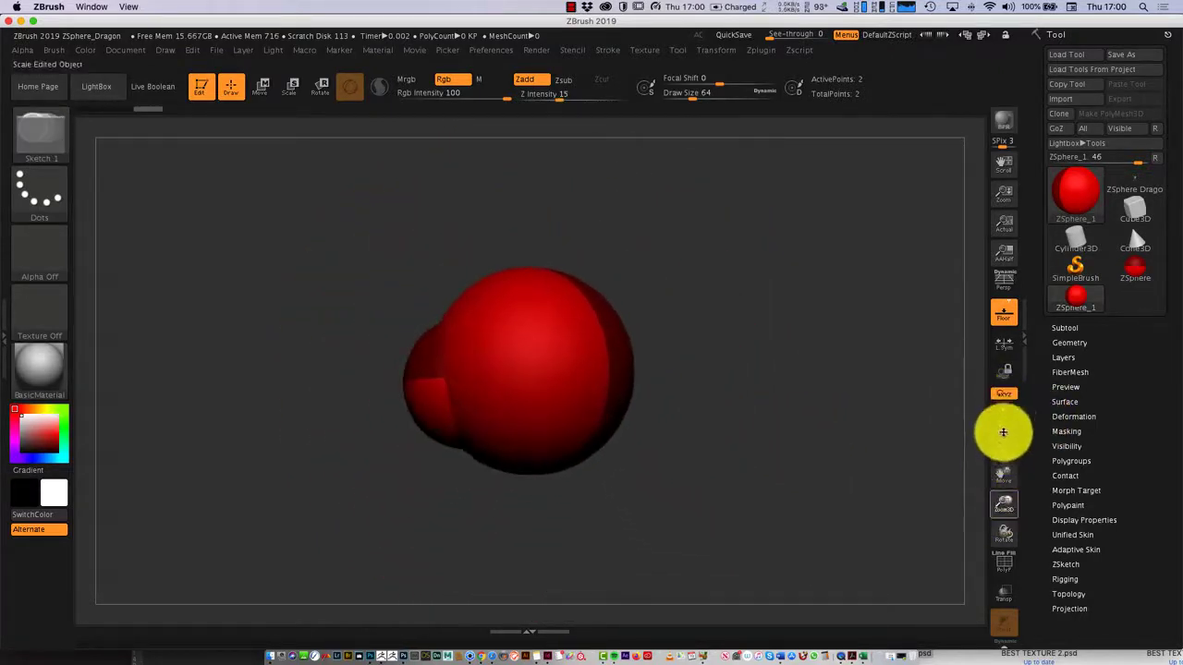
Step: Clear the layer to remove the leftover ZSphere image behind the editable one
left_click(243, 50)
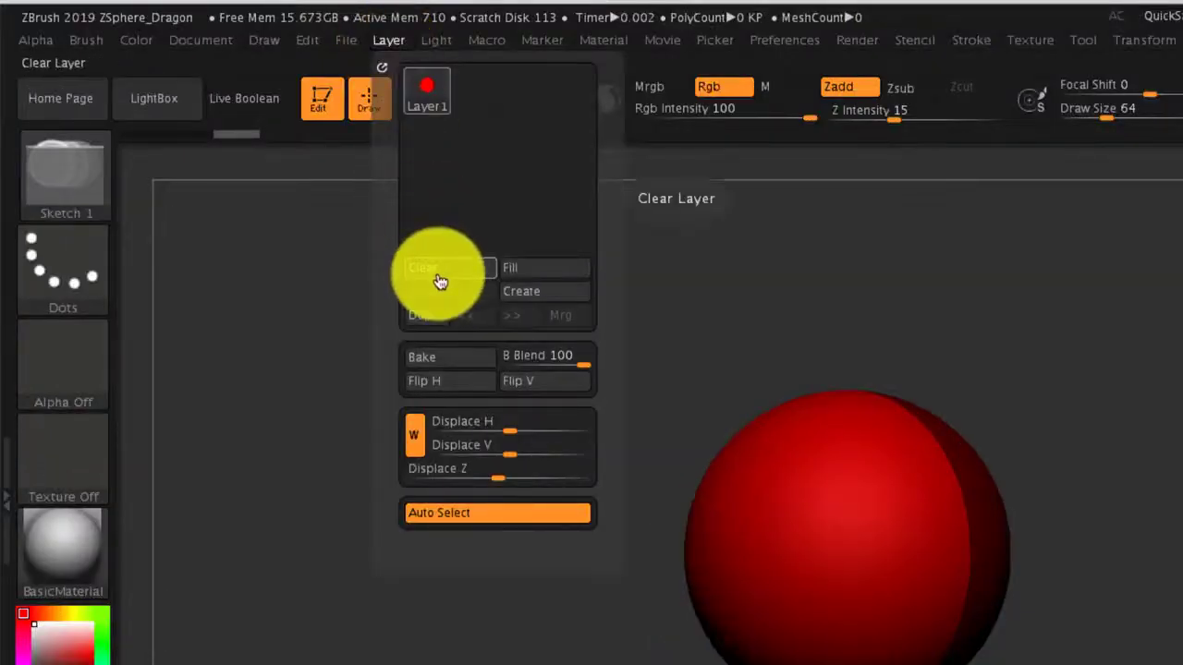
left_click(440, 281)
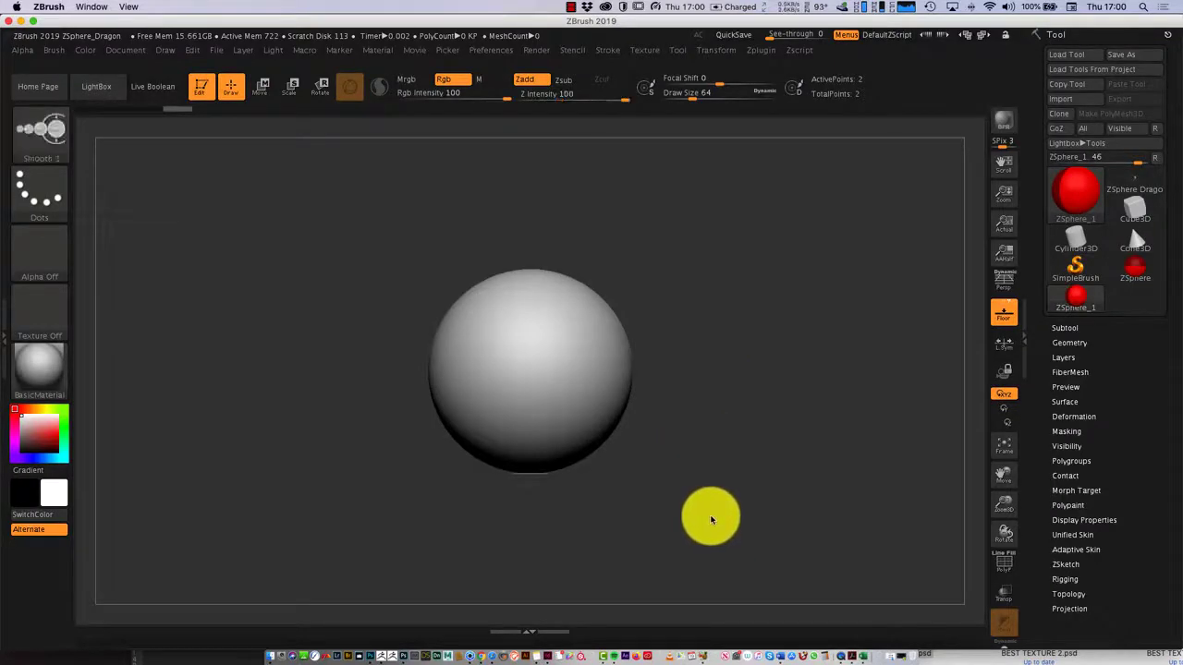
key("t")
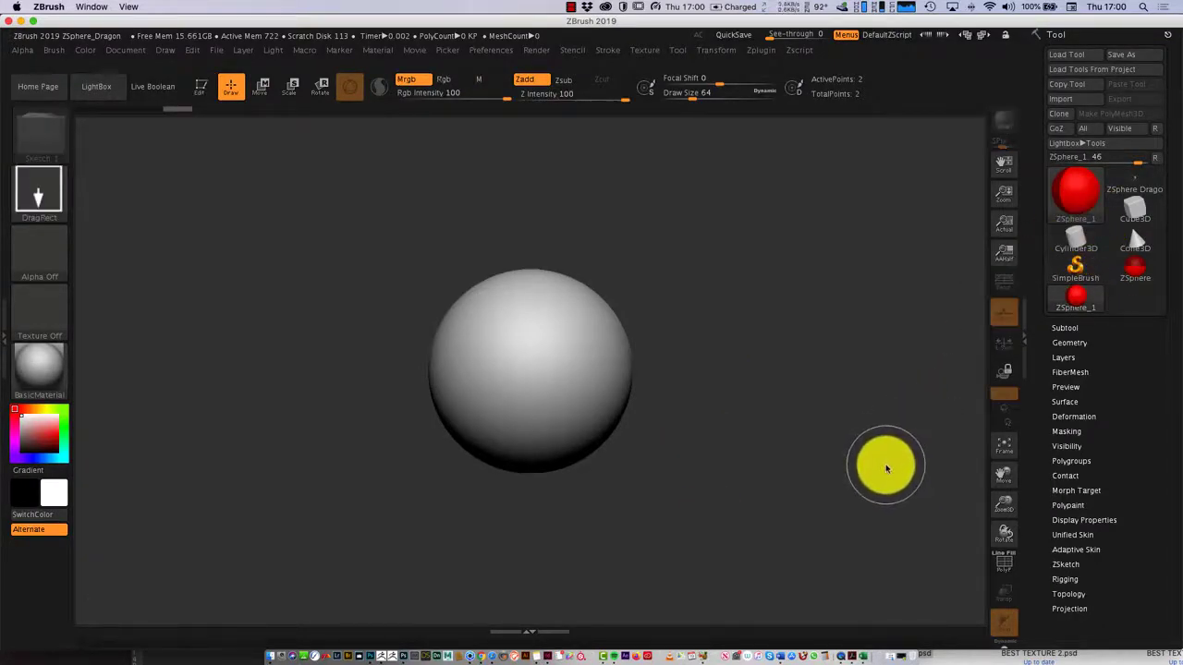
key("t")
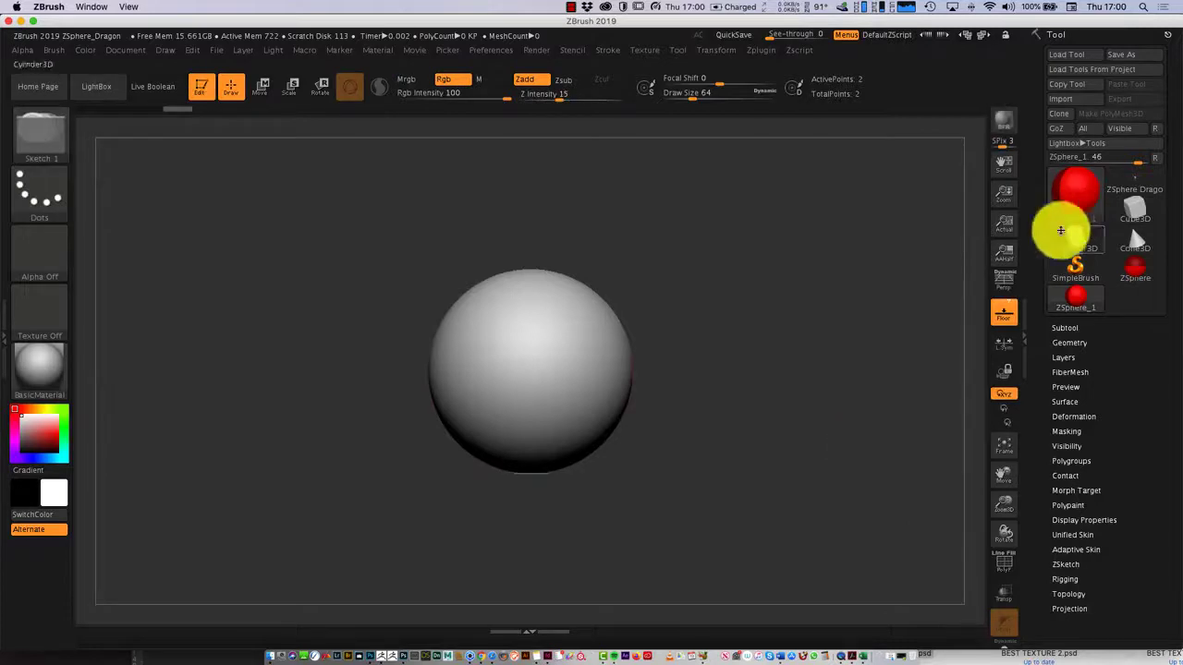
left_click(243, 50)
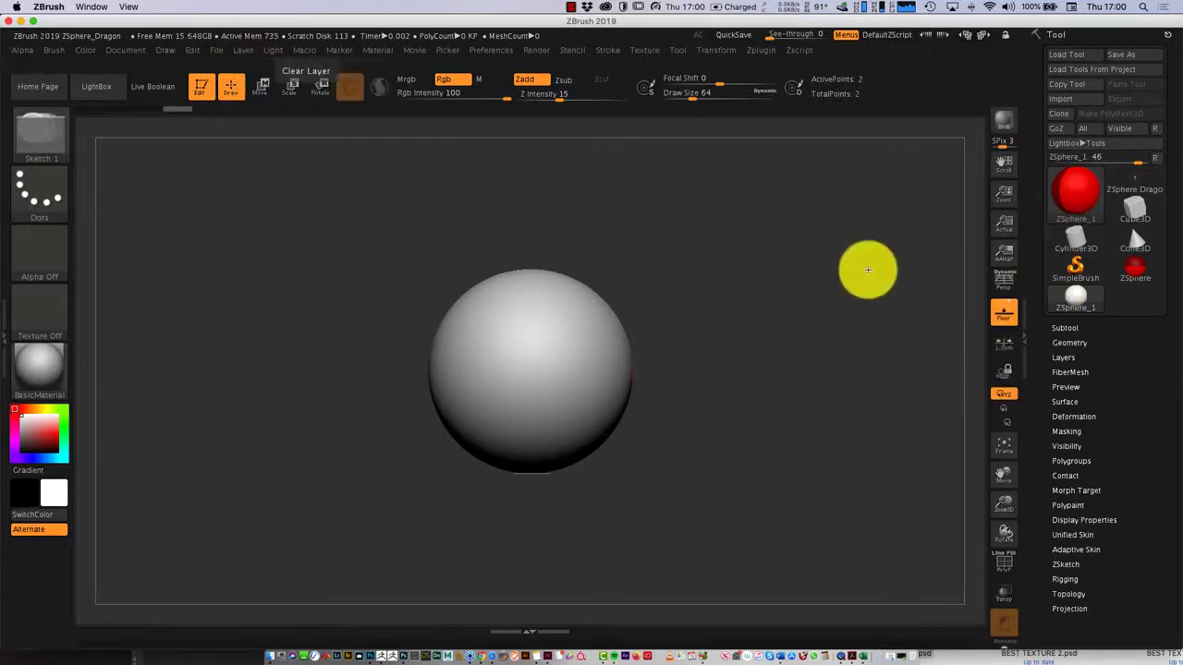
Step: Replace the edited object with a fresh ZSphere and fit it comfortably in the canvas
left_click(1075, 191)
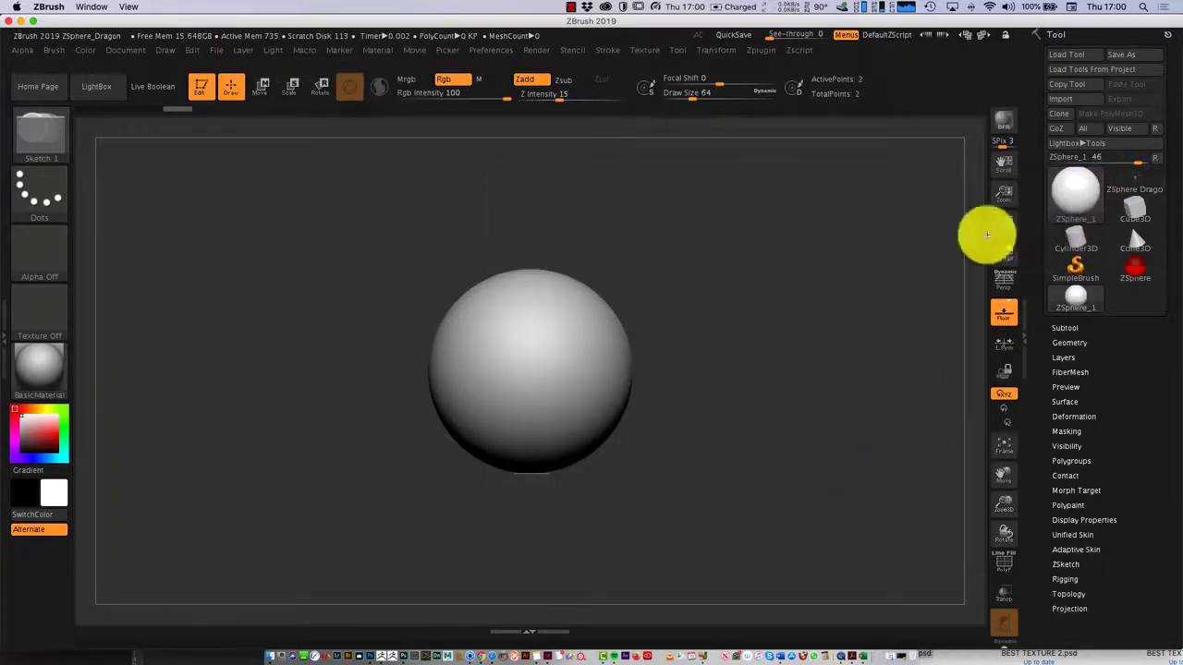
left_click(1134, 267)
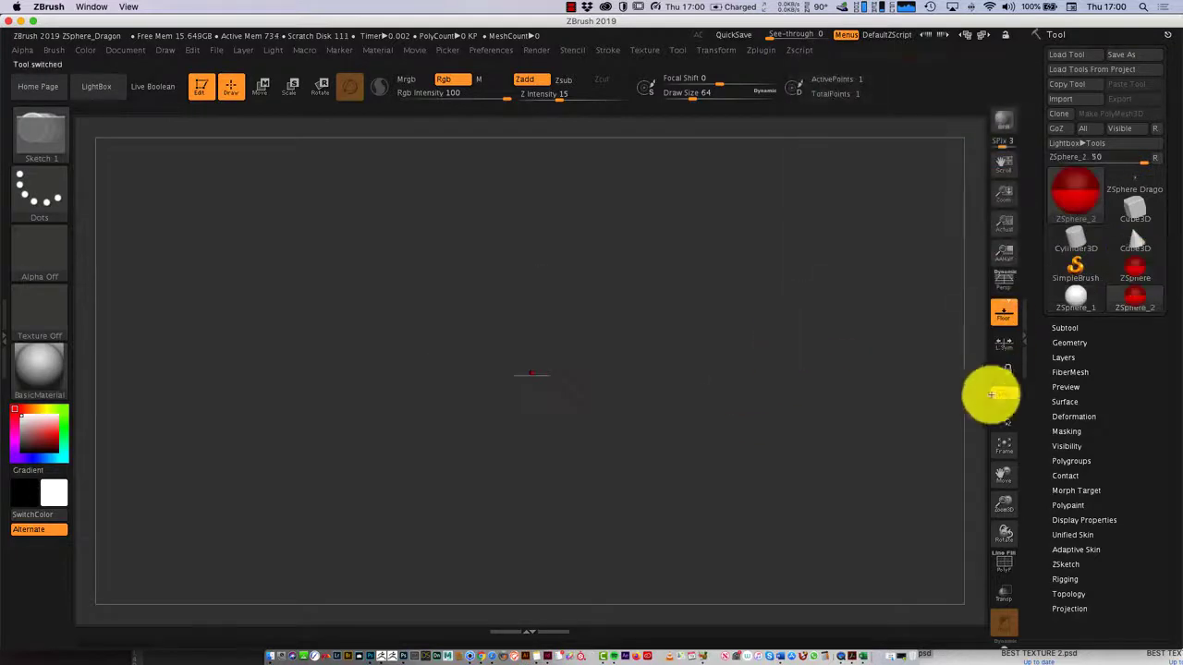
left_click(1003, 448)
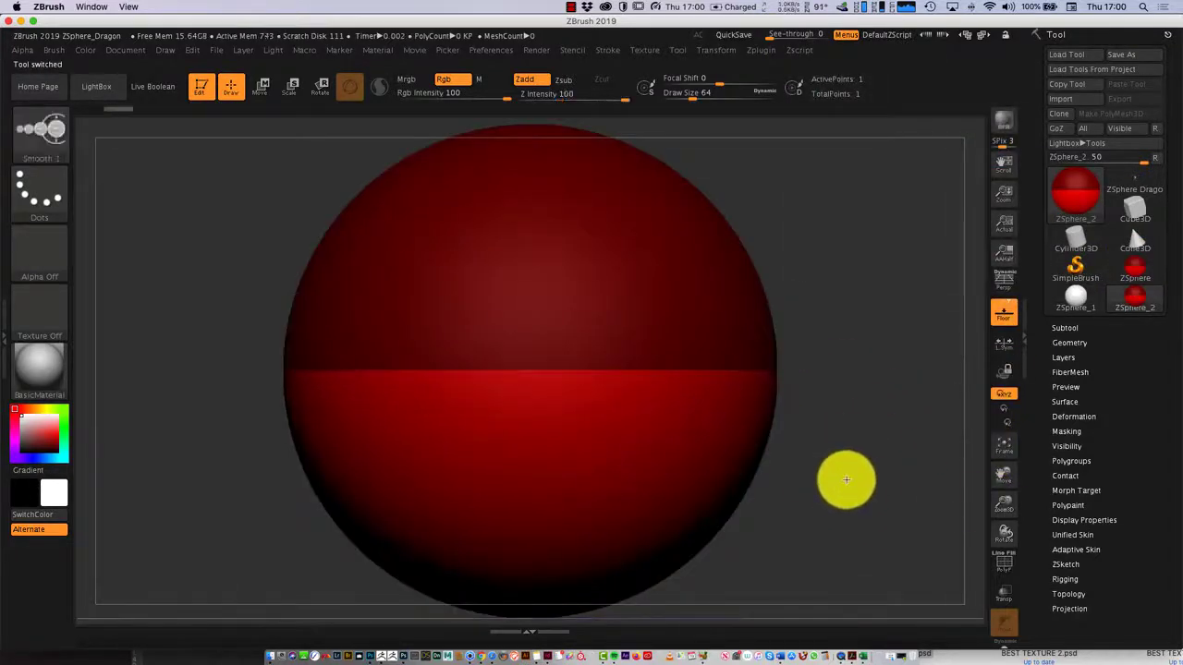
left_click_drag(1004, 504, 1005, 416)
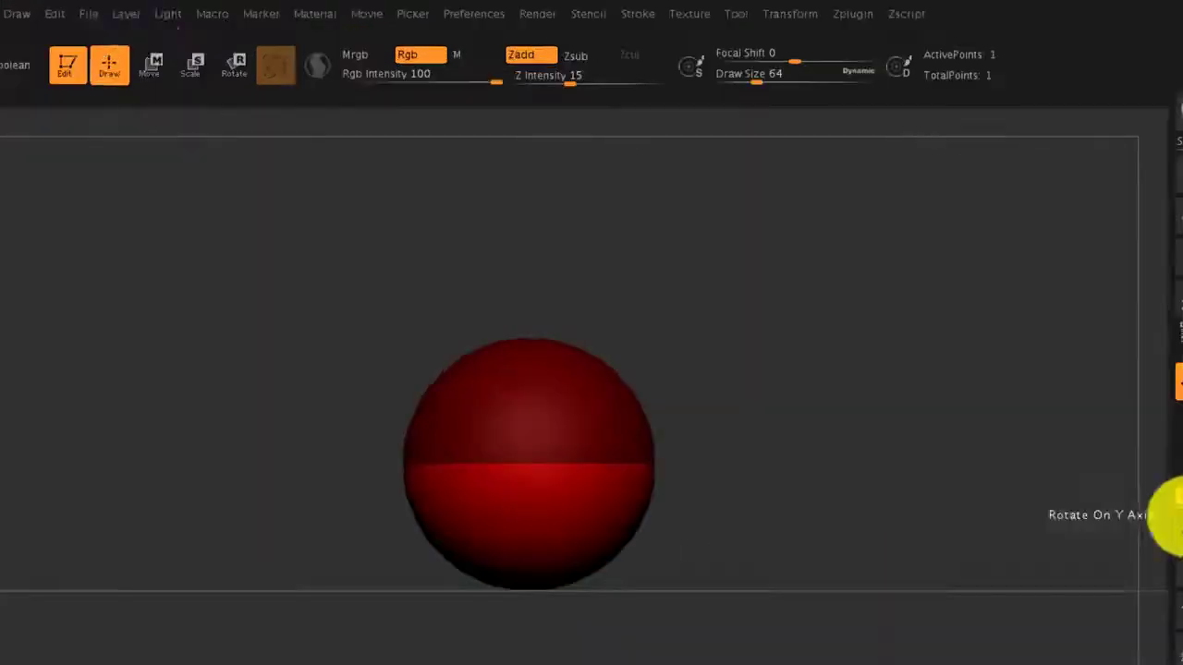
Step: Activate symmetry and add a mirrored pair of ZSpheres on the upper sides of the root sphere
left_click(808, 18)
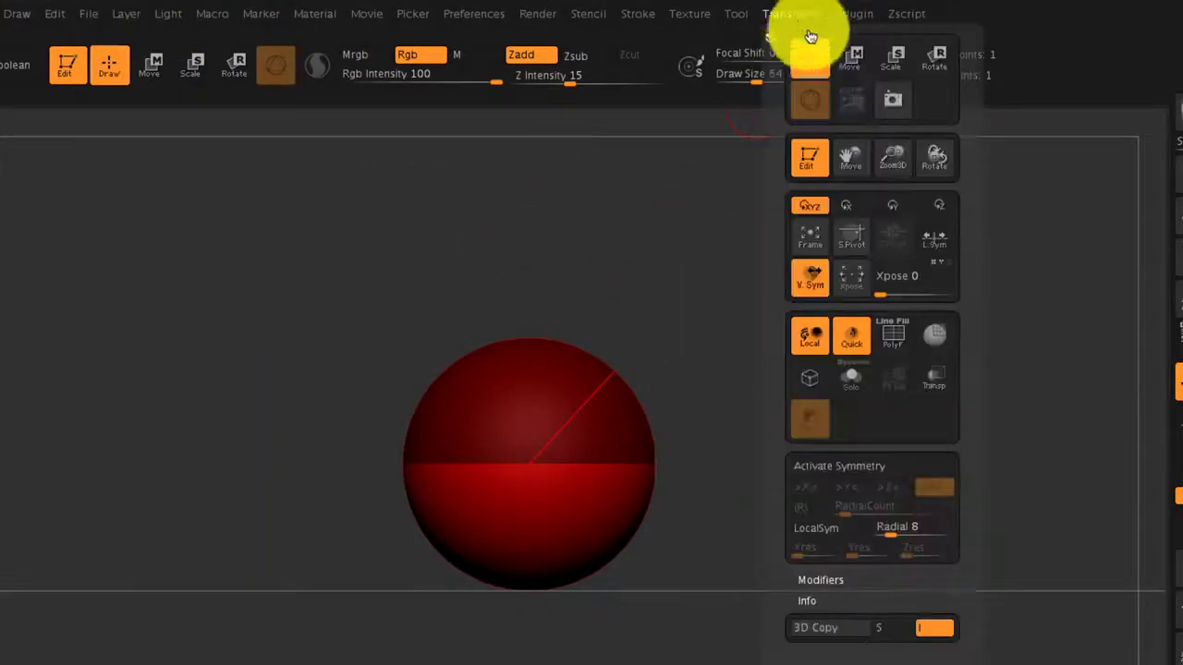
left_click(858, 458)
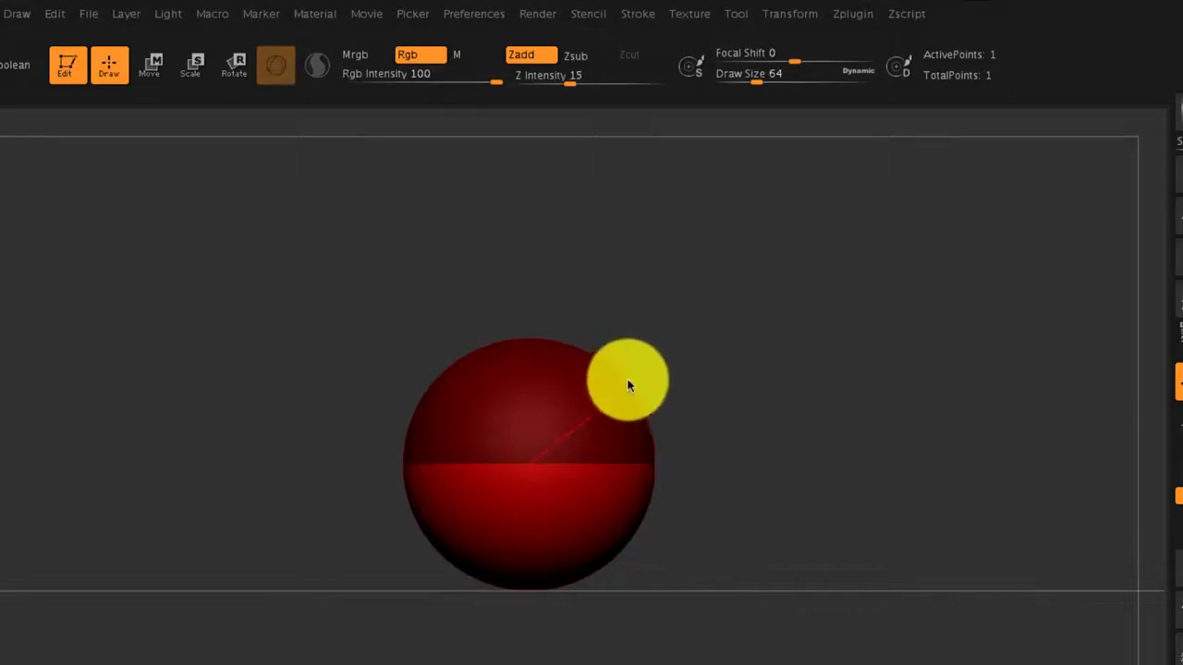
left_click_drag(621, 381, 639, 376)
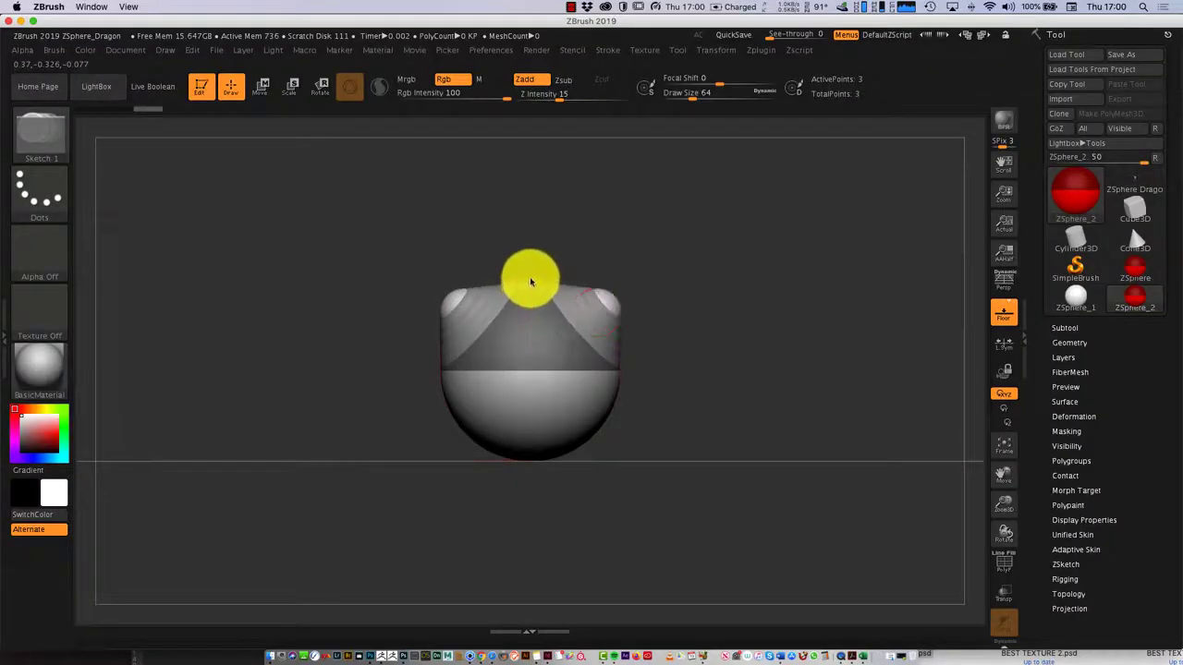
Step: Add a ZSphere on top of the body, move it upward, and move the mirrored side pair outward
key("w")
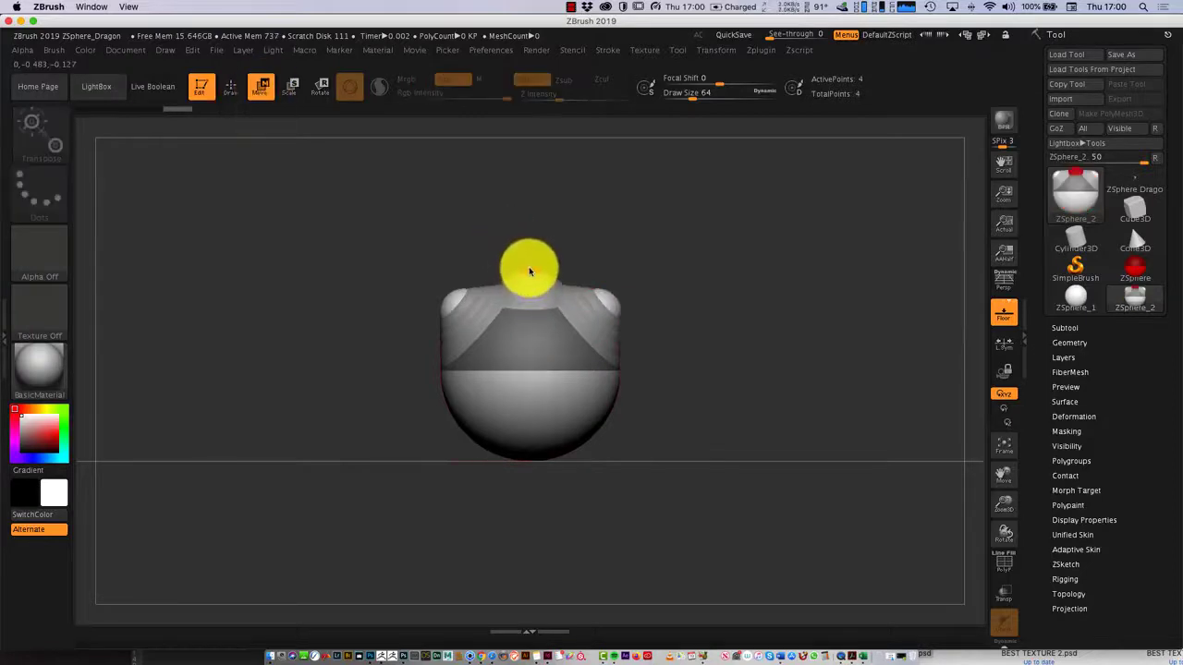
left_click_drag(607, 298, 638, 334)
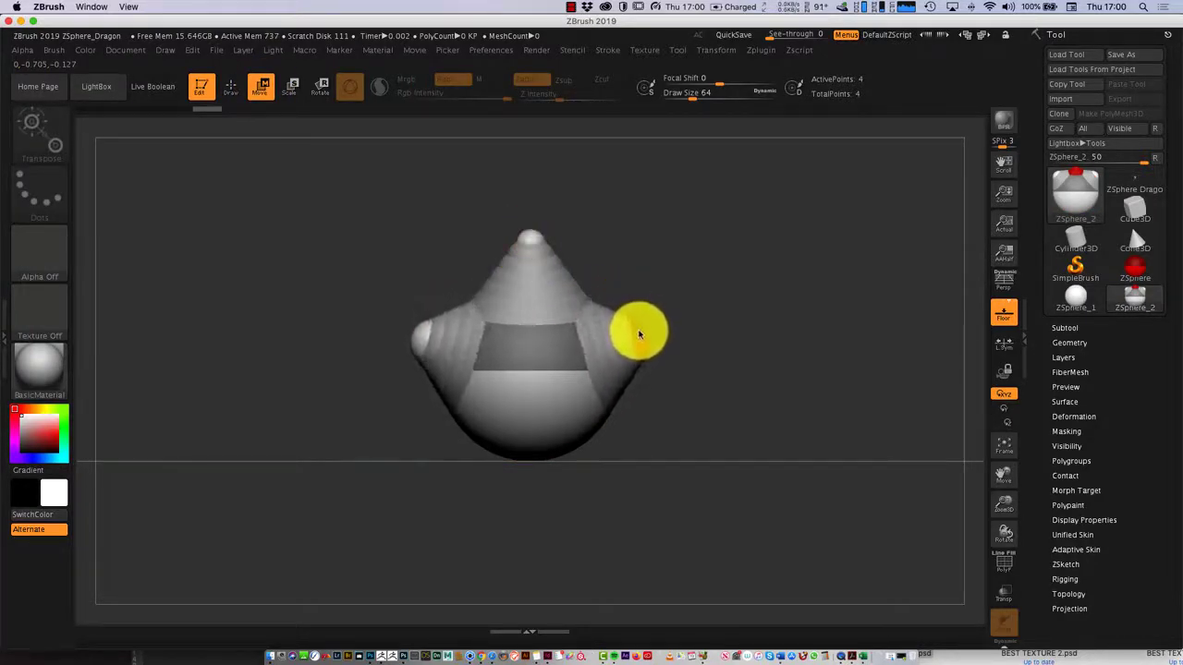
left_click_drag(520, 232, 681, 343)
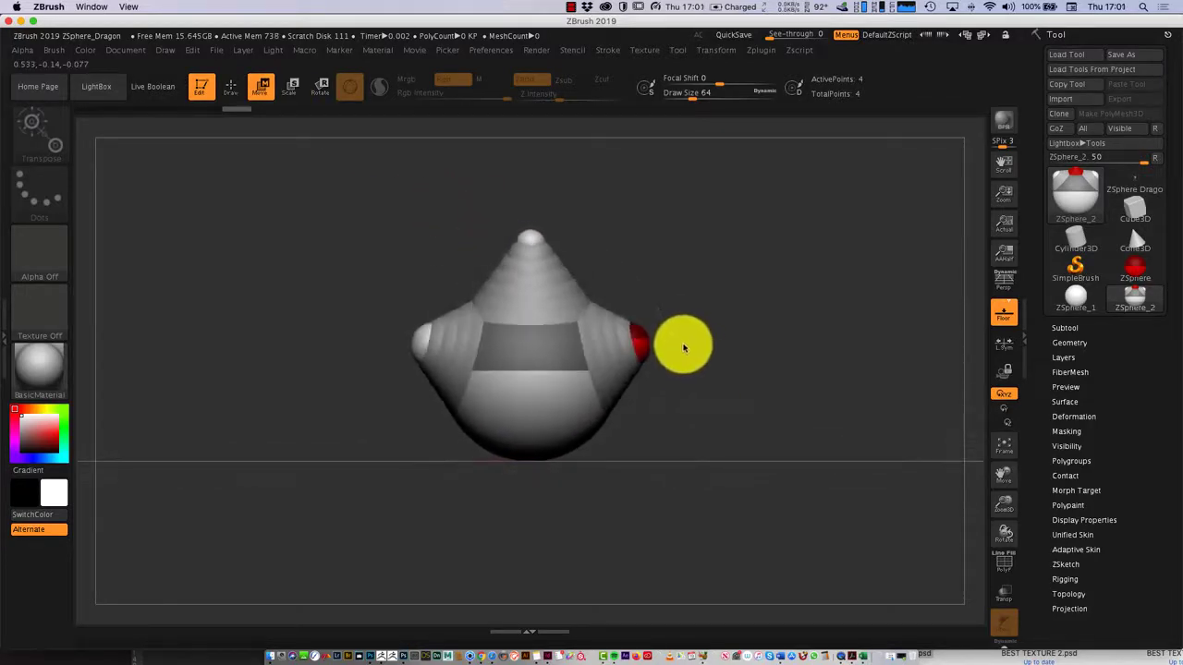
Step: Scale up the top ZSphere to thicken the neck
left_click(298, 91)
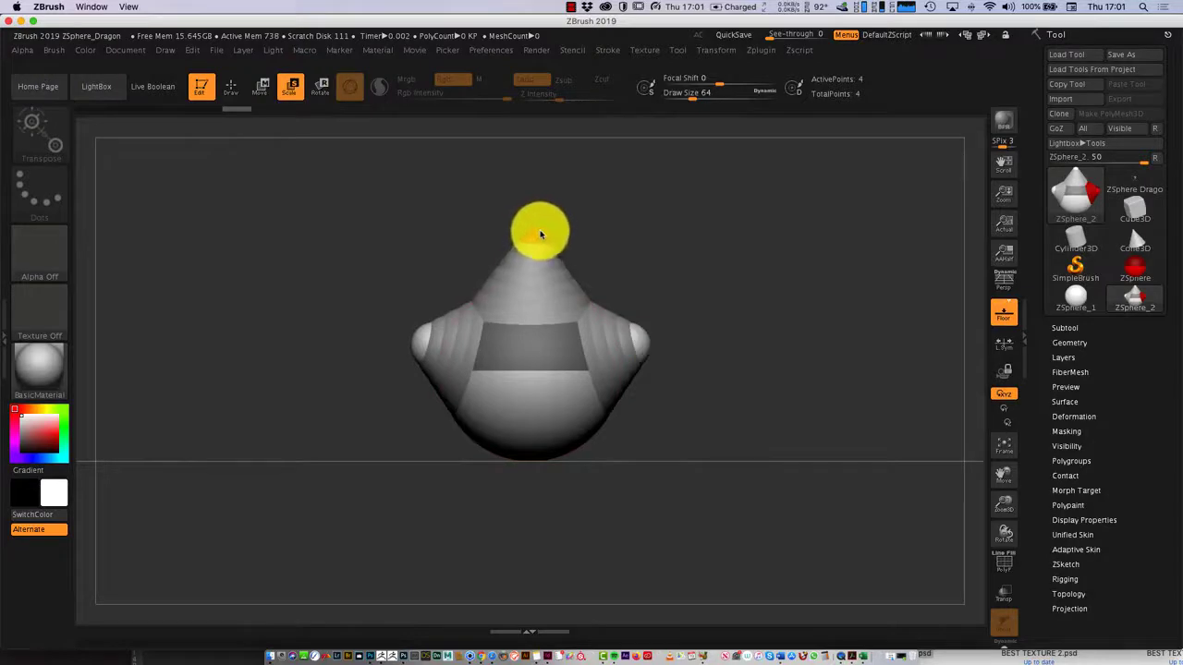
left_click_drag(533, 282, 526, 469)
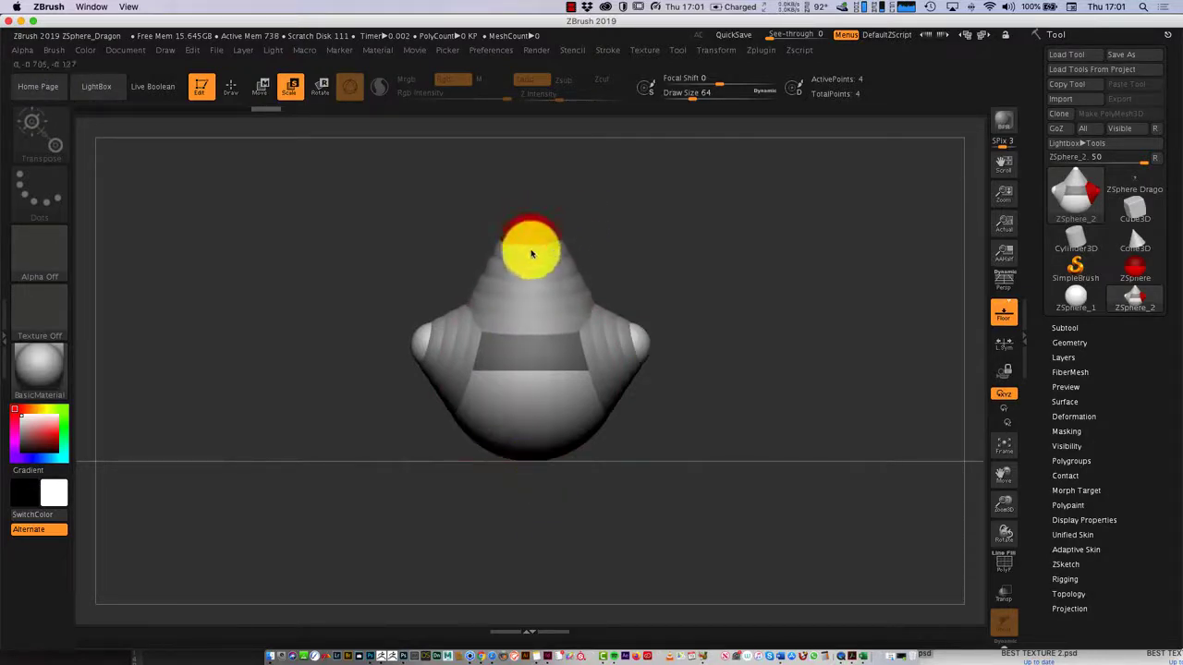
mouse_move(532, 253)
left_mouse_down()
mouse_move(539, 401)
mouse_move(535, 239)
left_mouse_up()
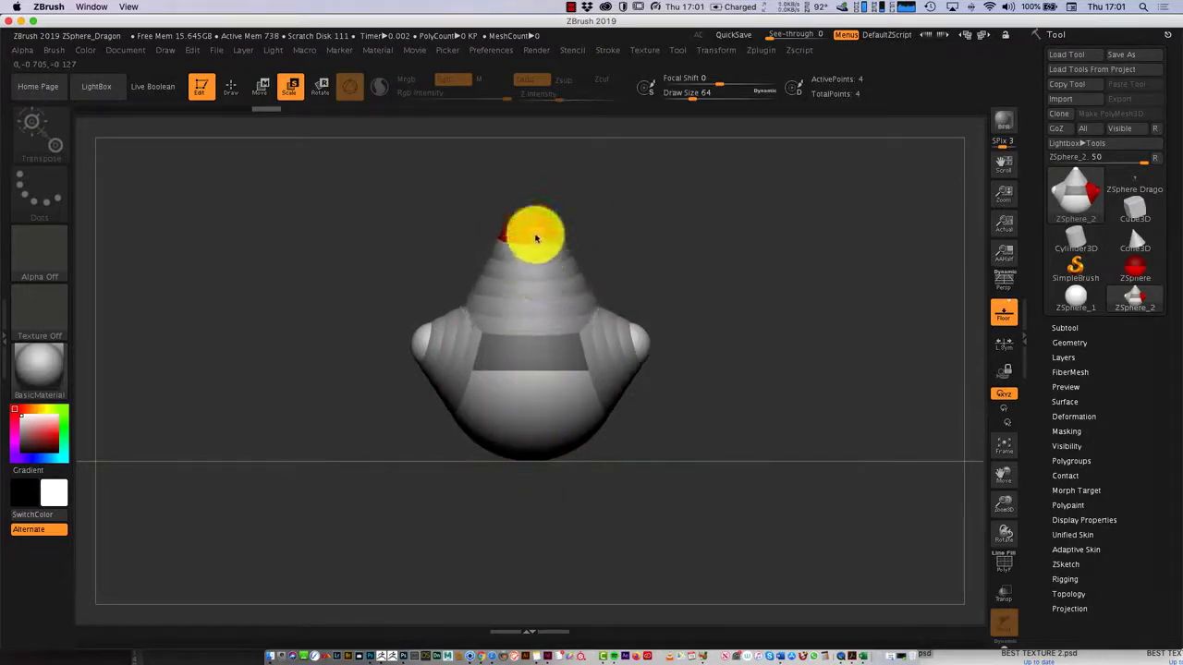
Step: Add a ZSphere on top of the neck and enlarge it into a head
left_click(231, 87)
left_click(289, 87)
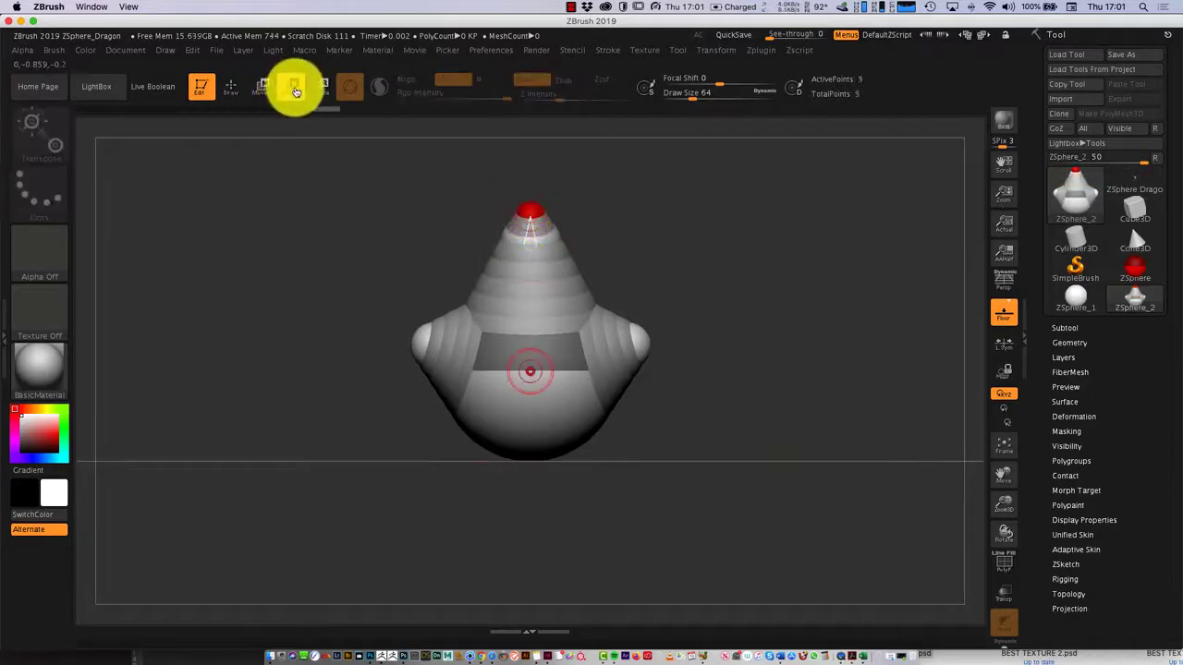
left_click_drag(535, 253, 544, 428)
mouse_move(782, 364)
left_mouse_down()
mouse_move(717, 388)
mouse_move(712, 378)
mouse_move(779, 396)
mouse_move(879, 372)
mouse_move(791, 361)
left_mouse_up()
Step: Move the mirrored arm ZSpheres farther outward and scale down the head ZSphere
left_click(262, 87)
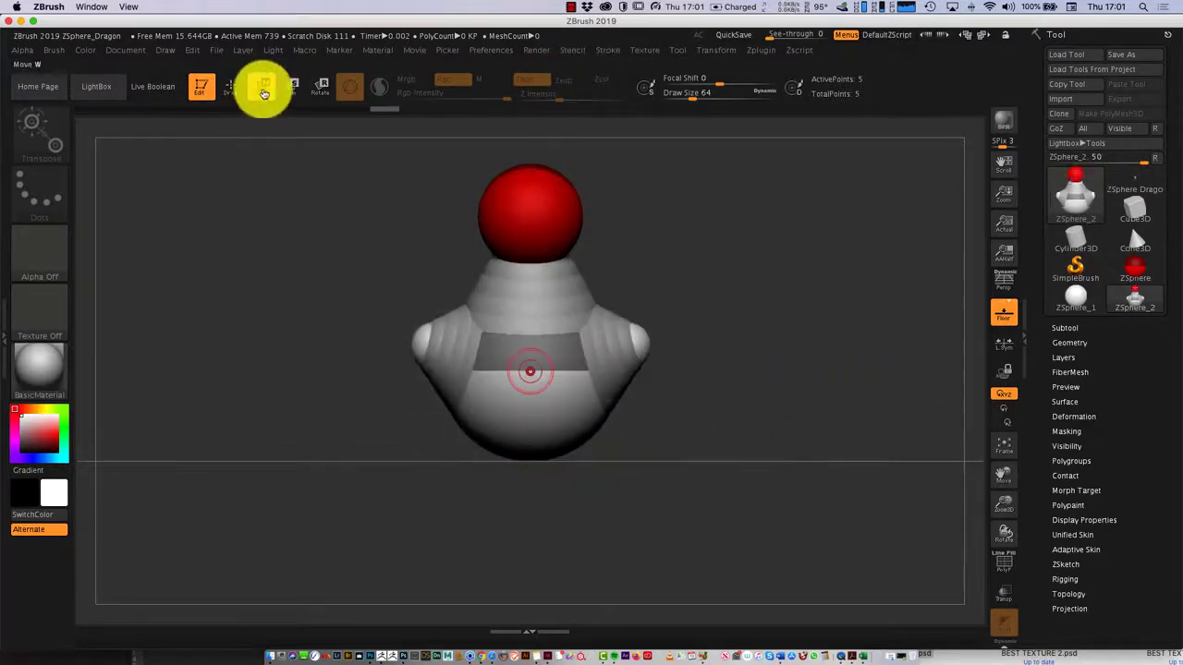
left_click(412, 341)
left_click_drag(407, 352, 375, 338)
left_click(289, 86)
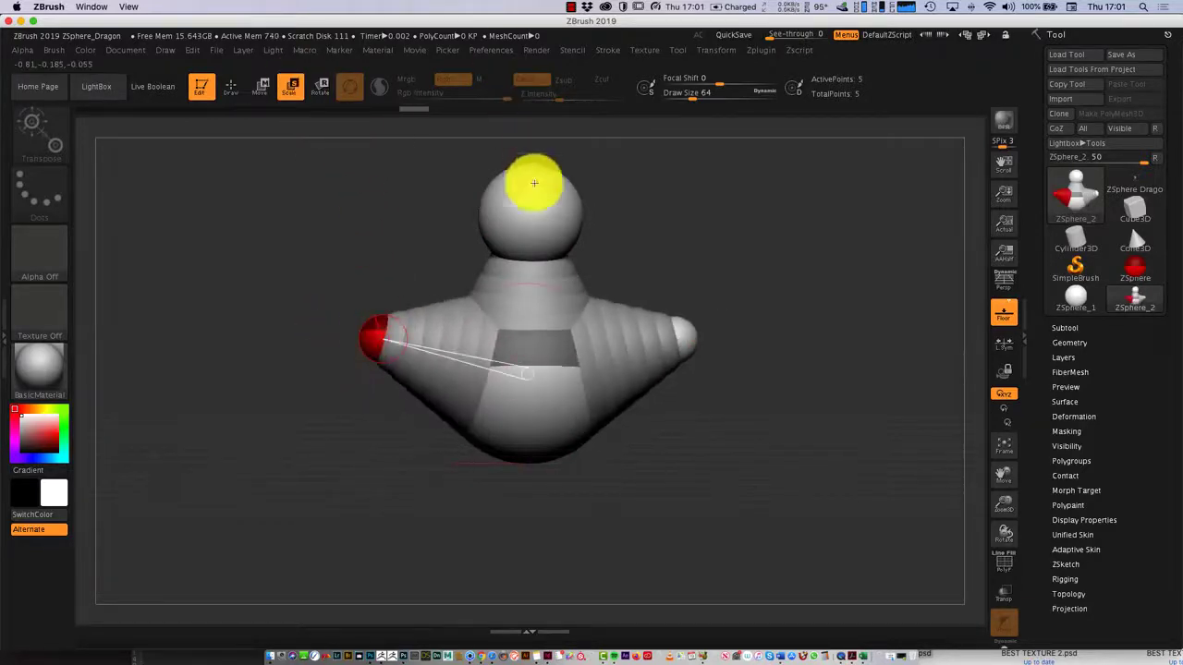
mouse_move(527, 185)
left_mouse_down()
mouse_move(536, 224)
mouse_move(552, 153)
mouse_move(543, 172)
left_mouse_up()
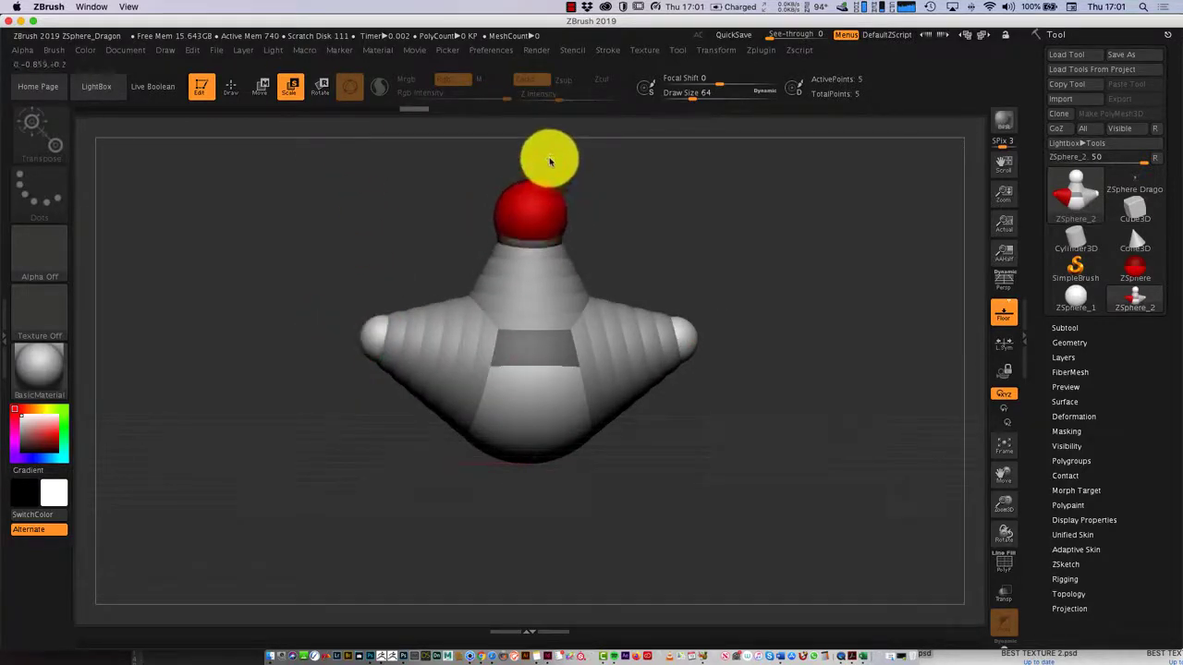
Step: Add a mirrored pair of small ZSpheres on top of the head and one at the centre of the face
left_click_drag(739, 336, 686, 387)
left_click(233, 87)
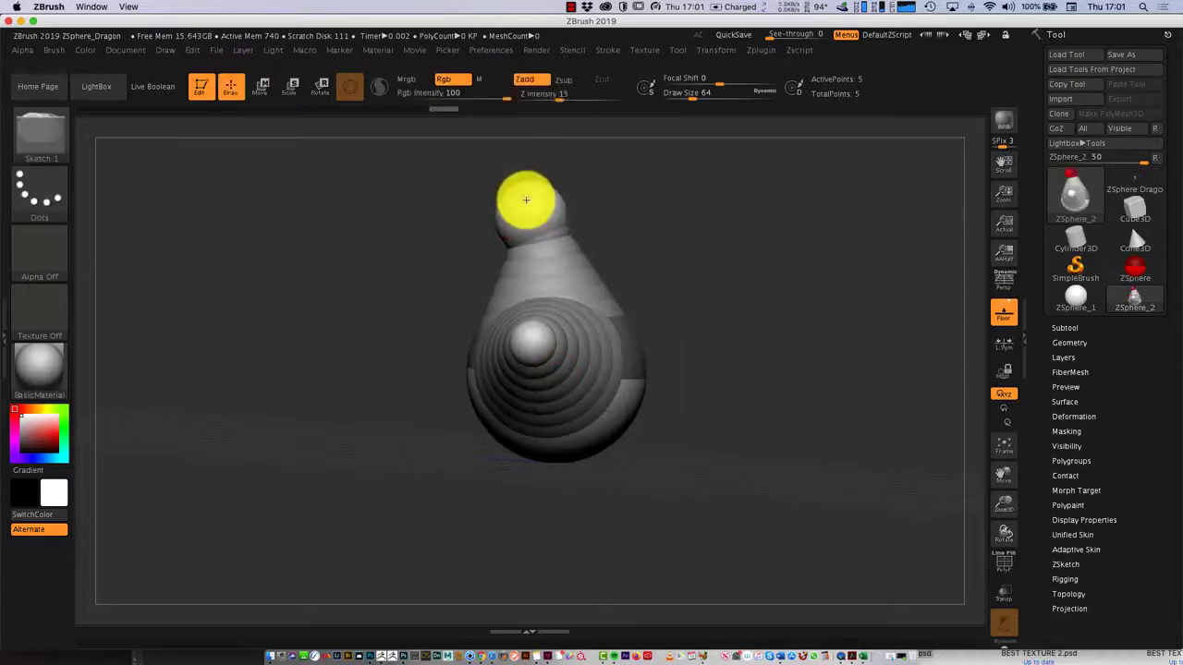
left_click_drag(521, 189, 753, 271)
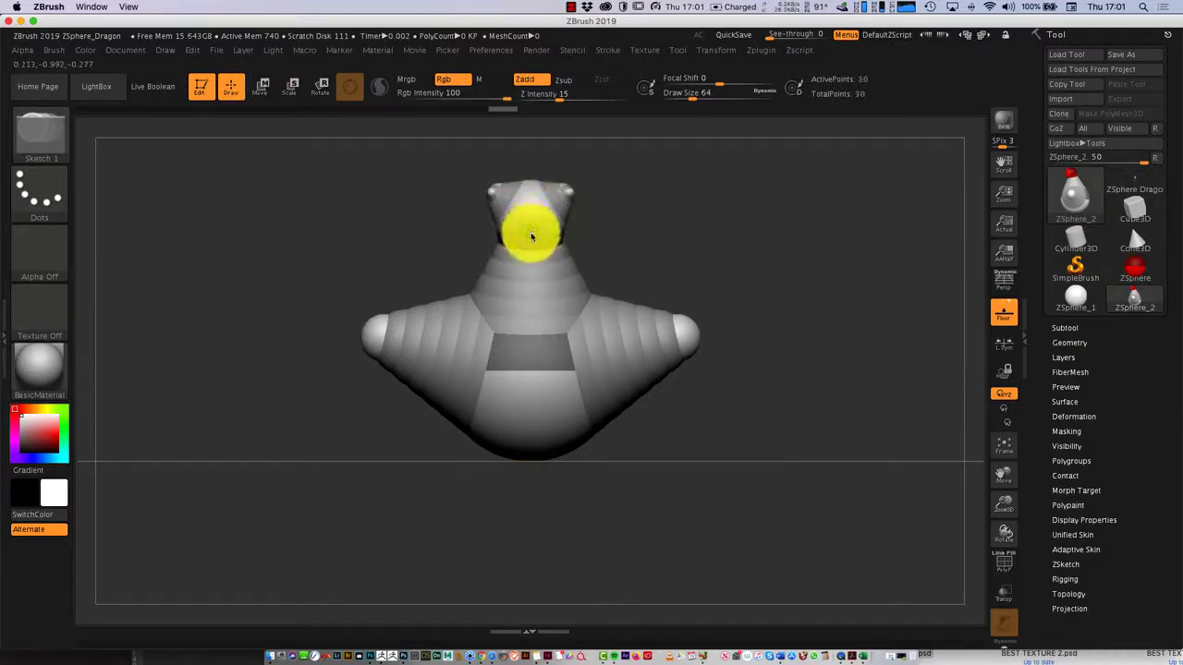
Step: Add mirrored pairs of ZSpheres on the chest, lower belly, underside and back of the body
mouse_move(561, 350)
left_mouse_down()
mouse_move(597, 319)
mouse_move(596, 339)
mouse_move(546, 369)
left_mouse_up()
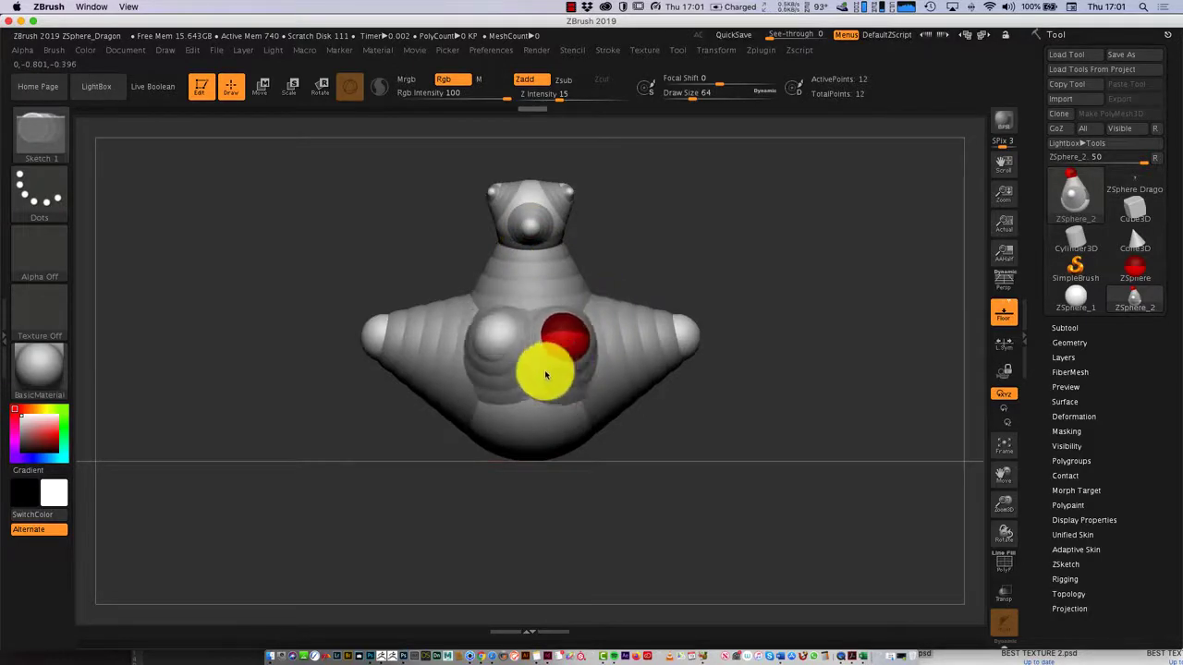
left_click_drag(575, 418, 734, 190)
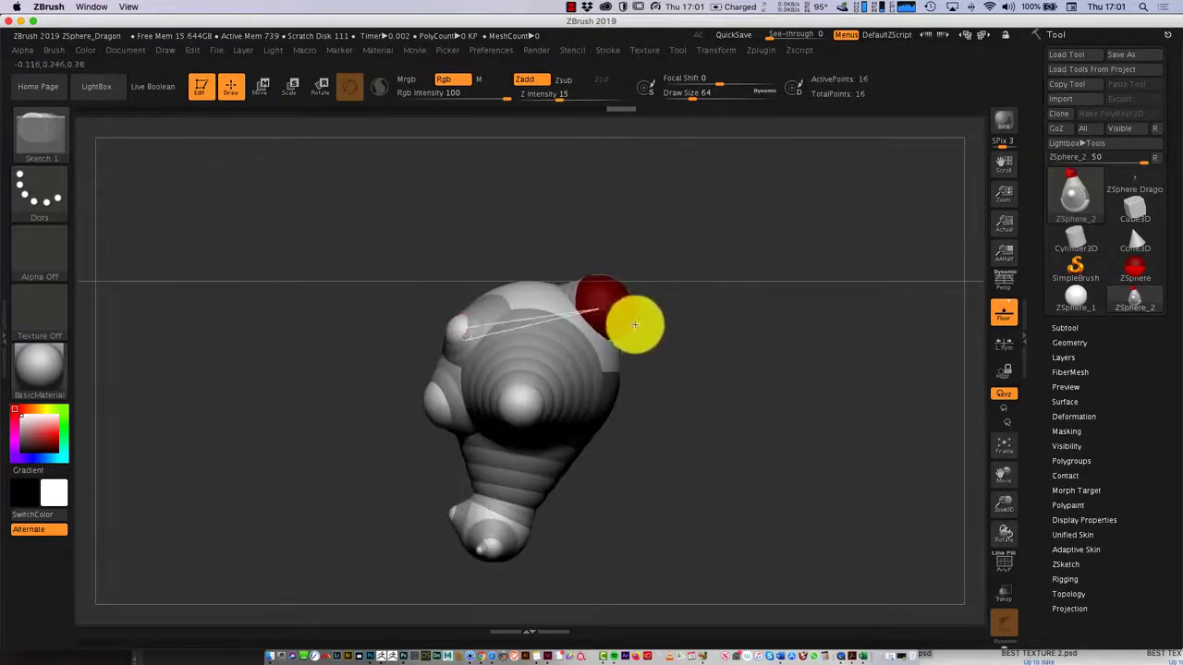
left_click_drag(634, 324, 731, 404)
left_click(449, 304)
left_click_drag(610, 274, 702, 343)
Step: Move the large mirrored ZSpheres at the lower back of the body upward
left_click(263, 87)
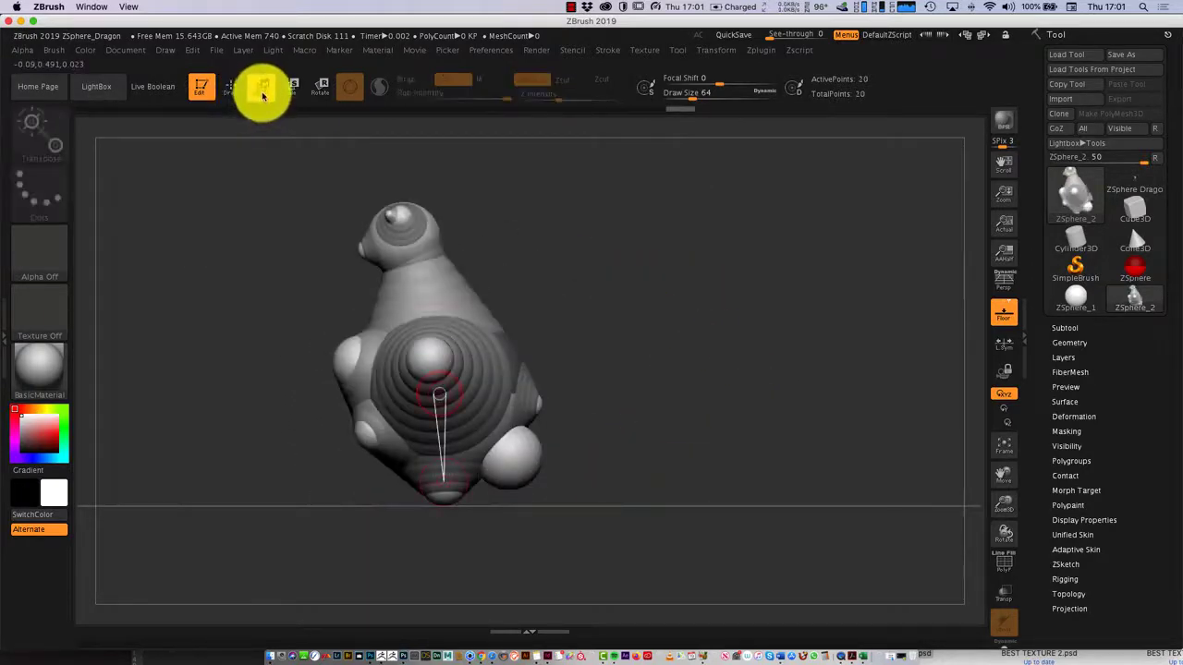
left_click_drag(536, 465, 549, 391)
left_click_drag(656, 429, 753, 419)
Step: Open the ZSphere_CaveTroll sample project in place of the current ZSphere model
key("comma")
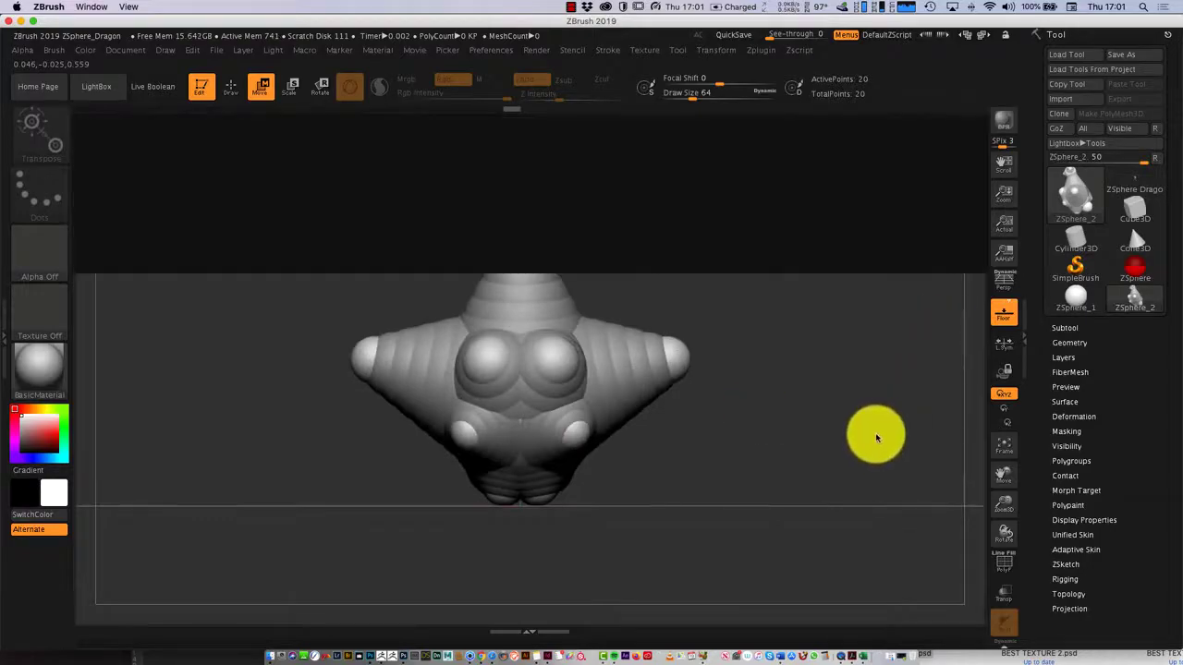
double_click(188, 367)
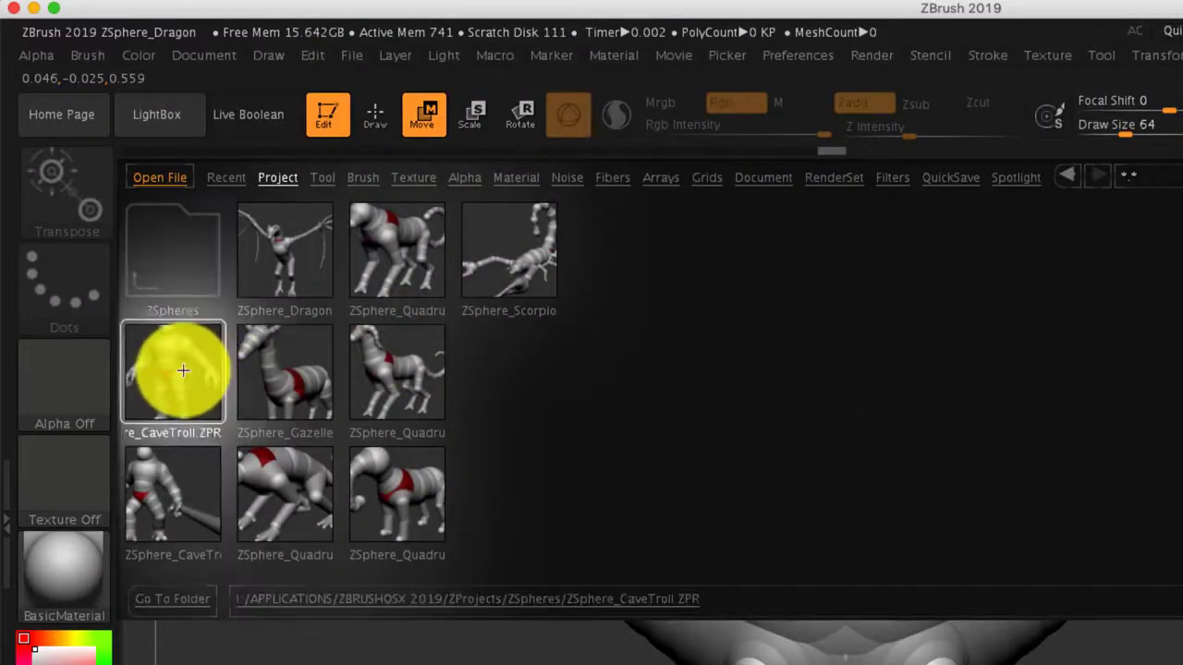
left_click(885, 345)
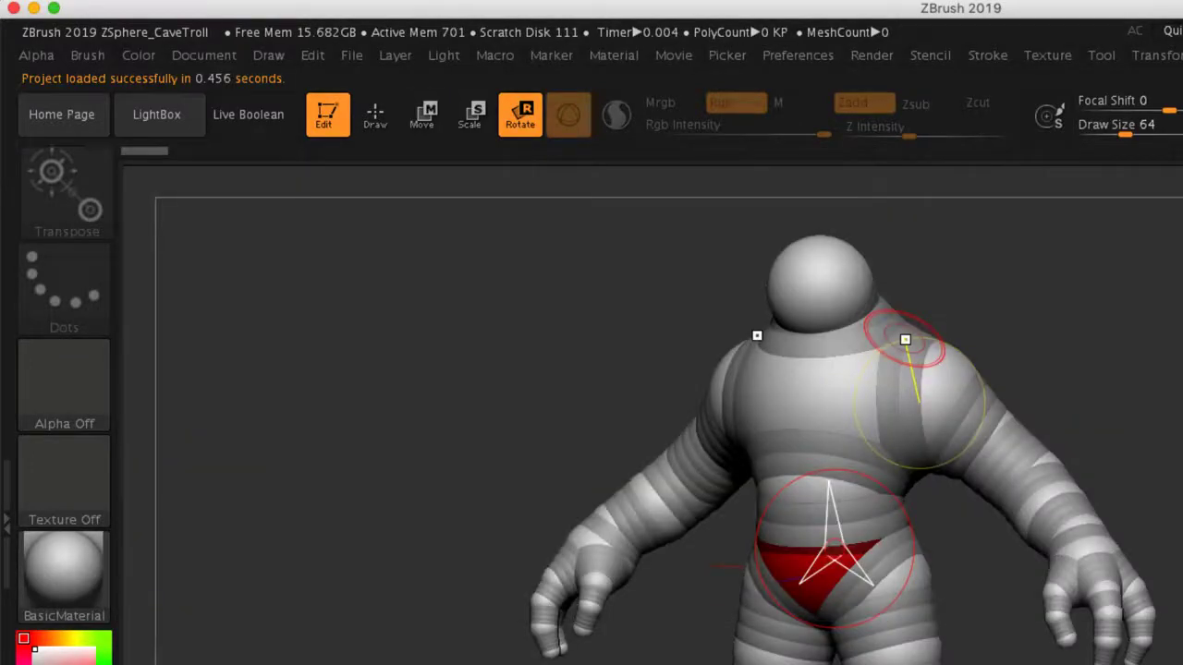
left_click_drag(904, 340, 757, 365)
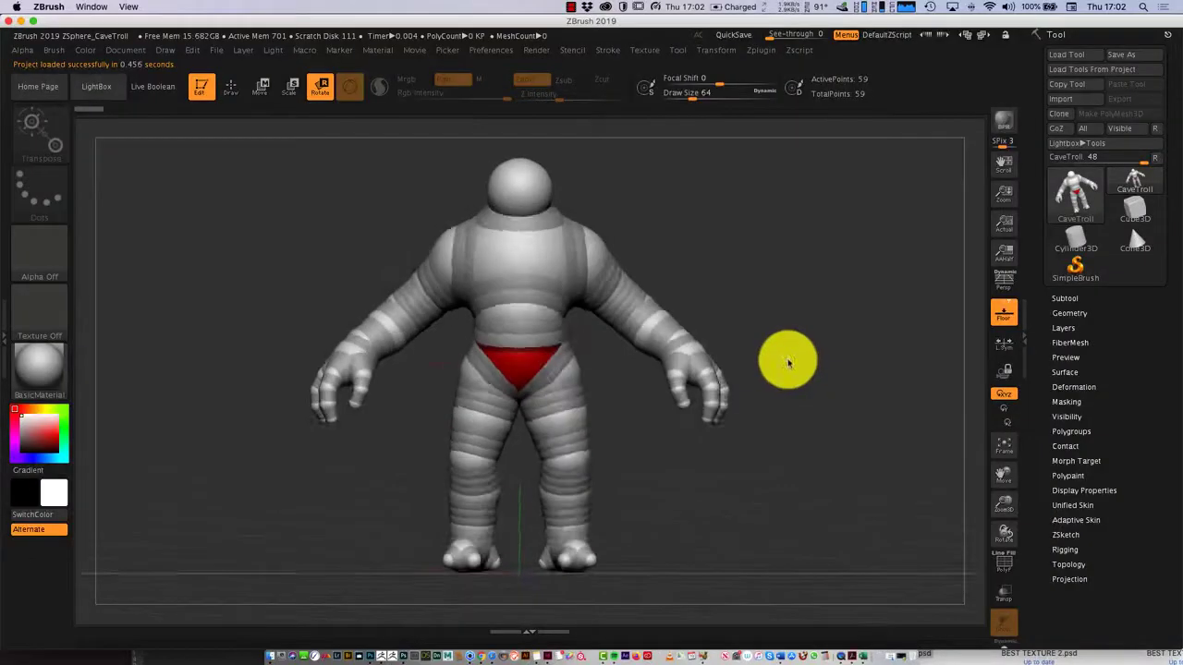
Step: Move the mirrored fingertip and toe ZSpheres outward to lengthen and spread the troll's fingers and toes
mouse_move(782, 449)
left_mouse_down()
mouse_move(747, 453)
mouse_move(779, 449)
left_mouse_up()
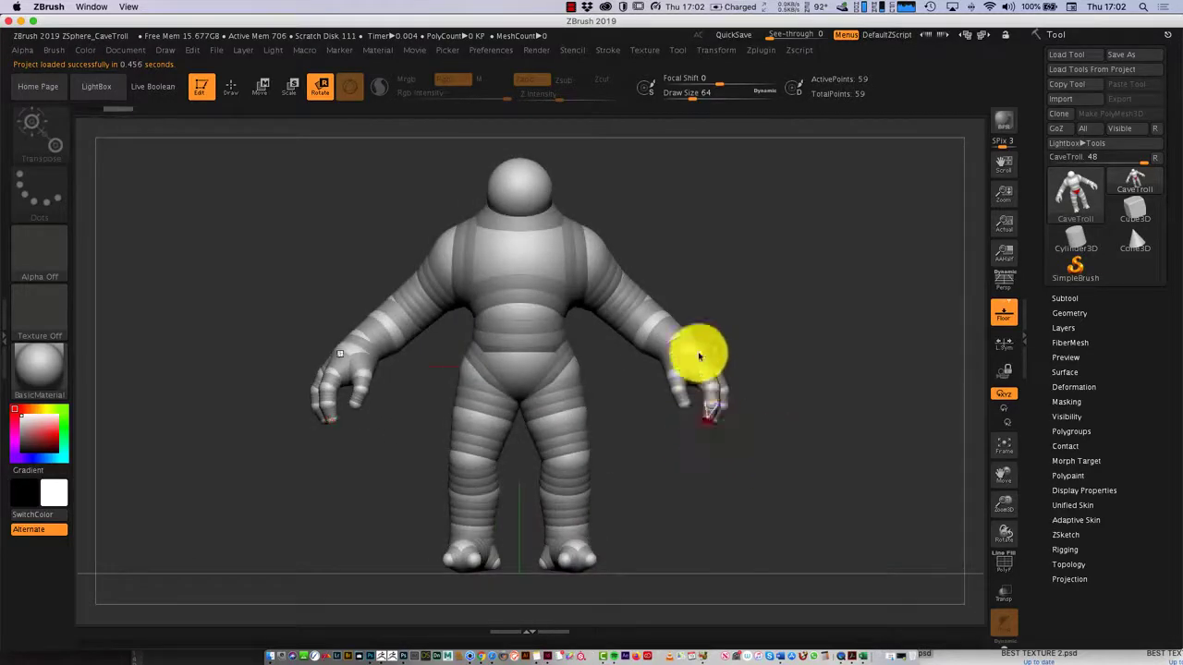
left_click(261, 86)
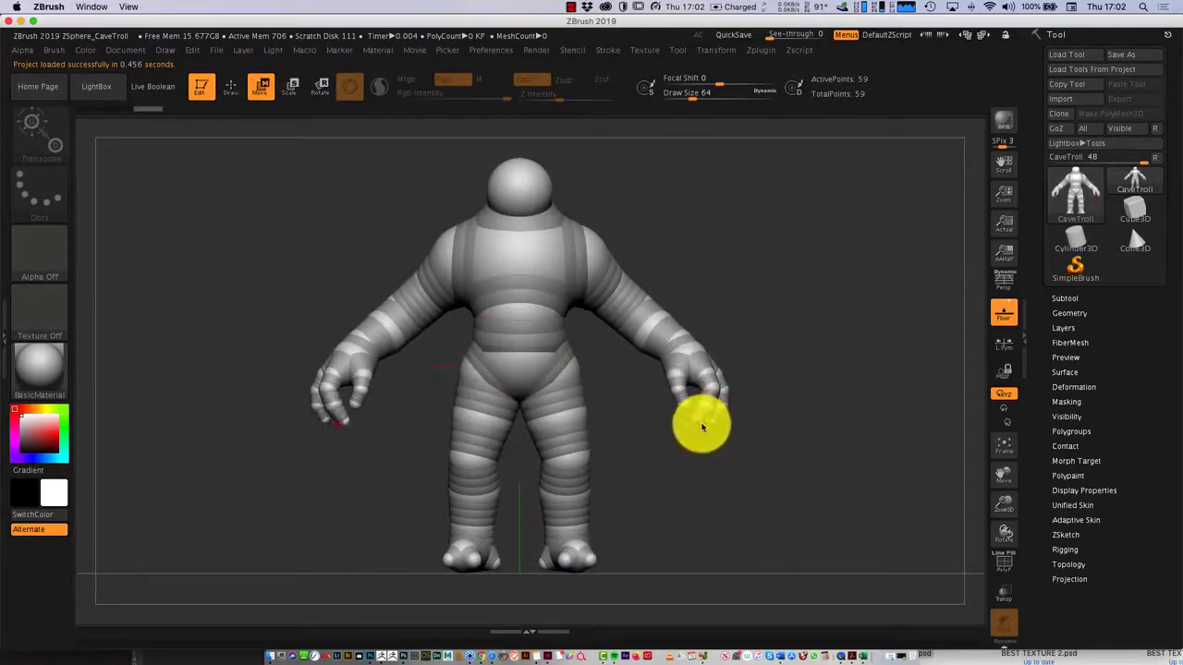
left_click_drag(728, 432, 681, 412)
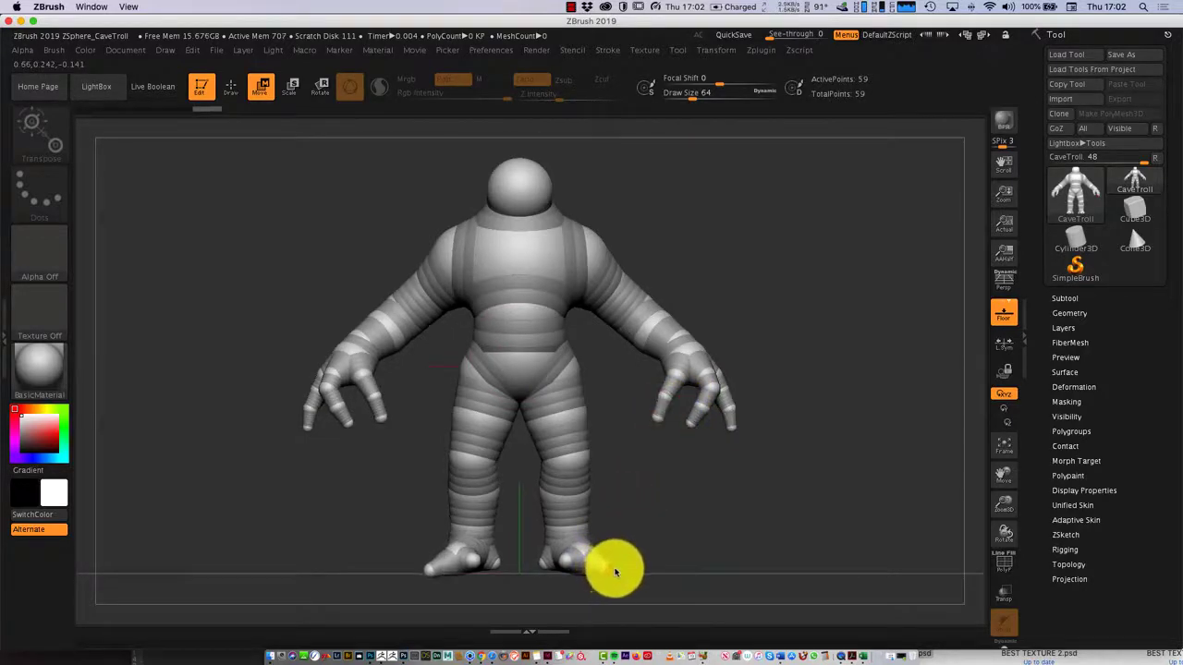
left_click_drag(681, 546, 582, 171)
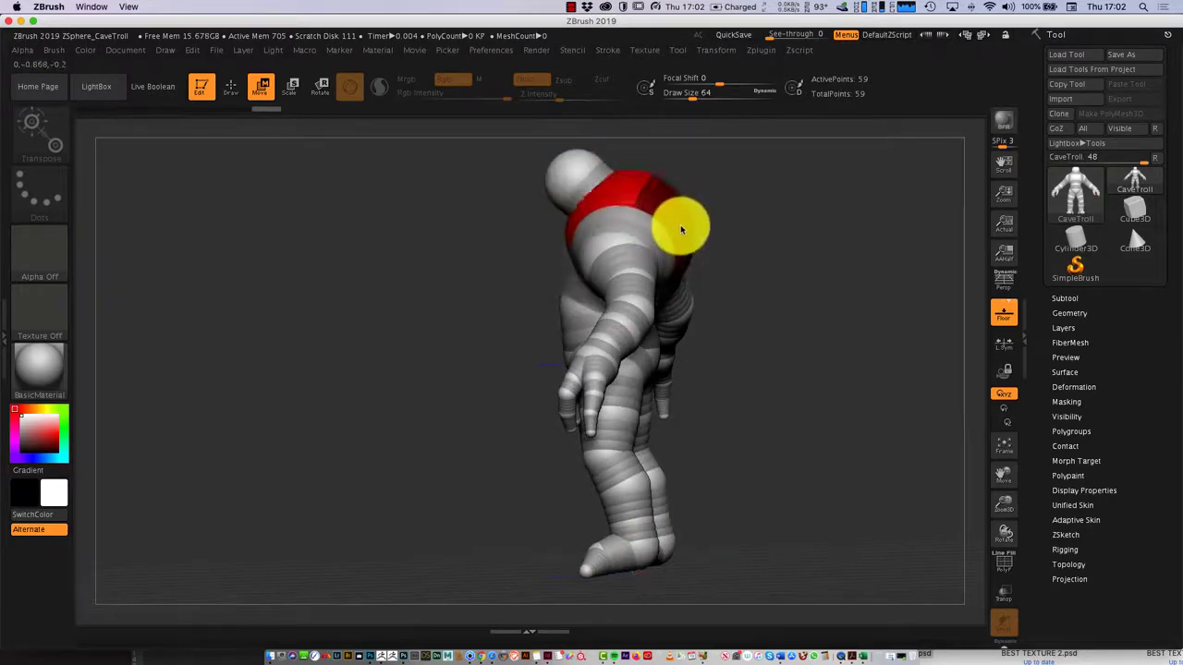
Step: Move the upper-back ZSphere backward and the belly ZSphere forward, and undo the last move of the head
mouse_move(680, 230)
left_mouse_down()
mouse_move(567, 308)
mouse_move(574, 316)
mouse_move(678, 198)
mouse_move(686, 205)
mouse_move(613, 151)
mouse_move(585, 155)
left_mouse_up()
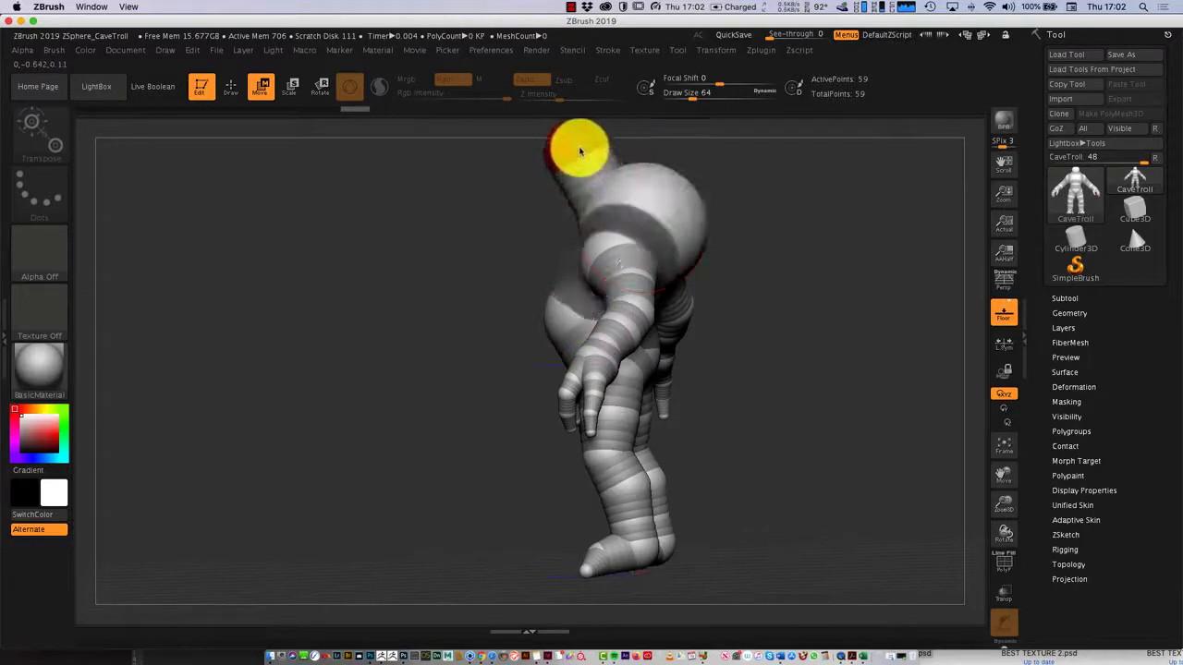
mouse_move(730, 305)
left_mouse_down()
mouse_move(787, 388)
mouse_move(807, 336)
left_mouse_up()
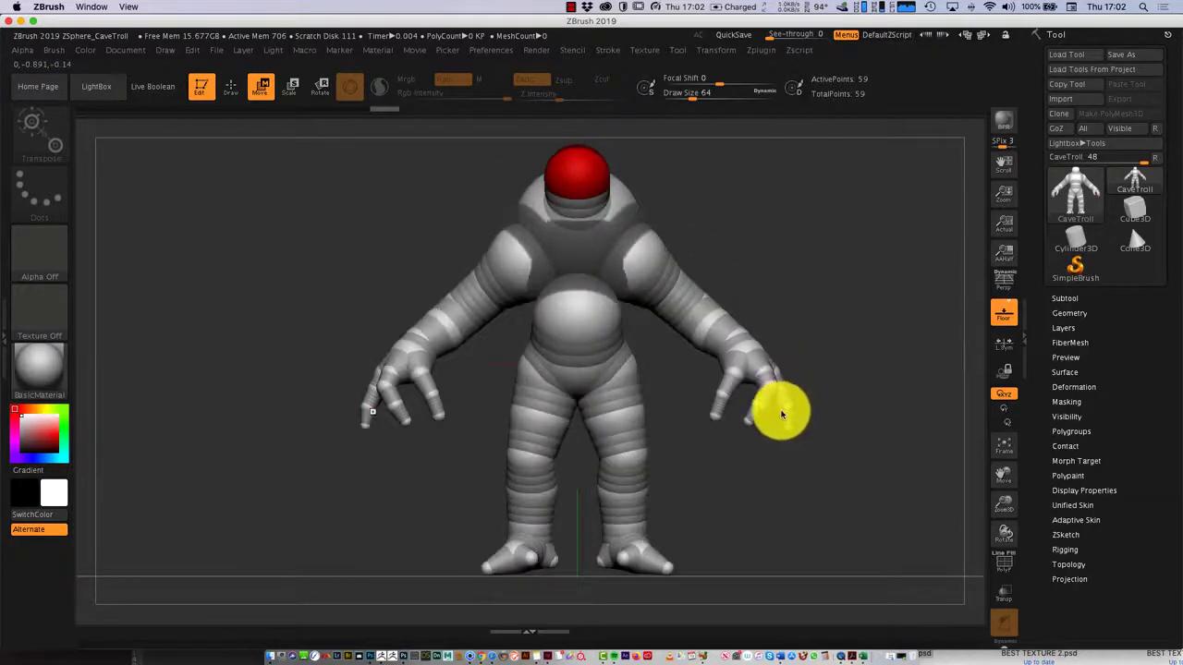
key("ctrl+z")
Step: Reposition the mirrored shoulder ZSpheres to separate the upper arms from the chest
mouse_move(848, 372)
left_mouse_down()
mouse_move(785, 370)
mouse_move(798, 335)
mouse_move(764, 389)
mouse_move(750, 371)
left_mouse_up()
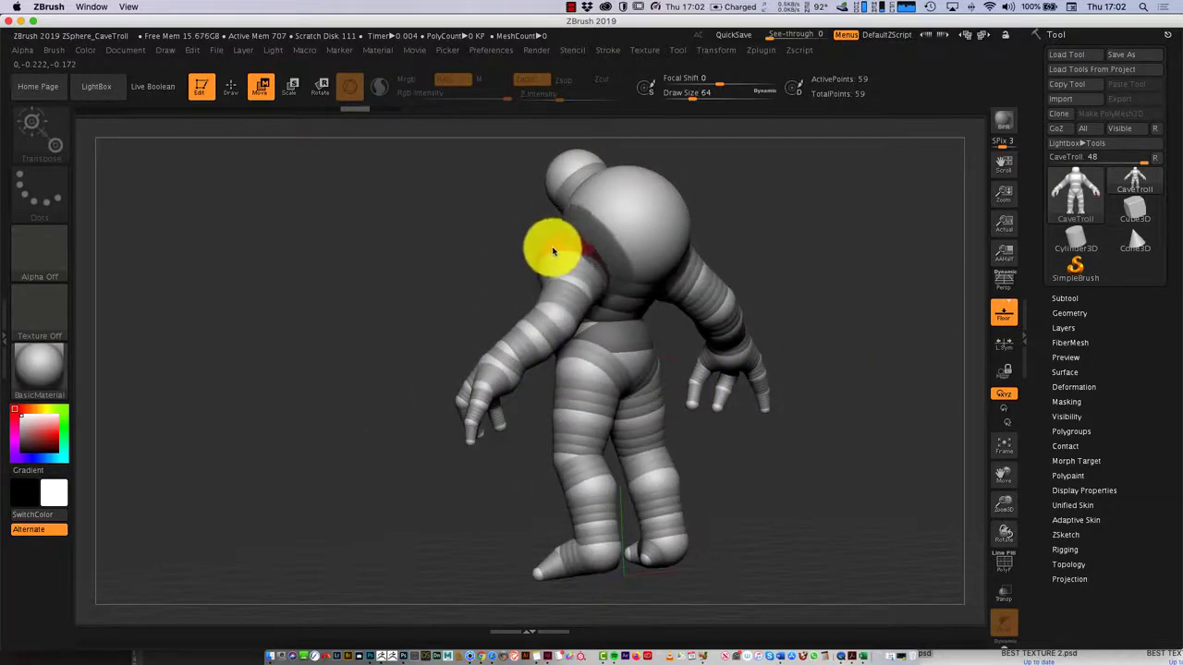
left_click(551, 252)
left_click_drag(726, 302, 888, 283)
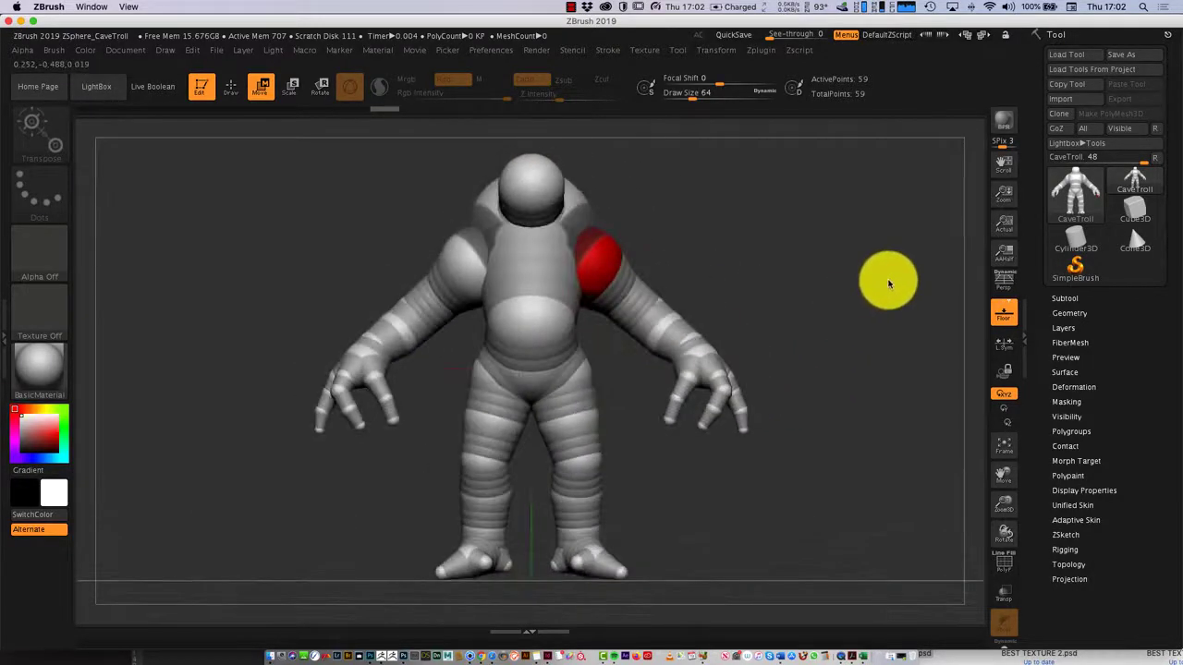
left_click_drag(810, 380, 778, 431)
Step: Preview the troll's adaptive skin, examine it from the front and side, and return to the ZSphere view
key("a")
key("a")
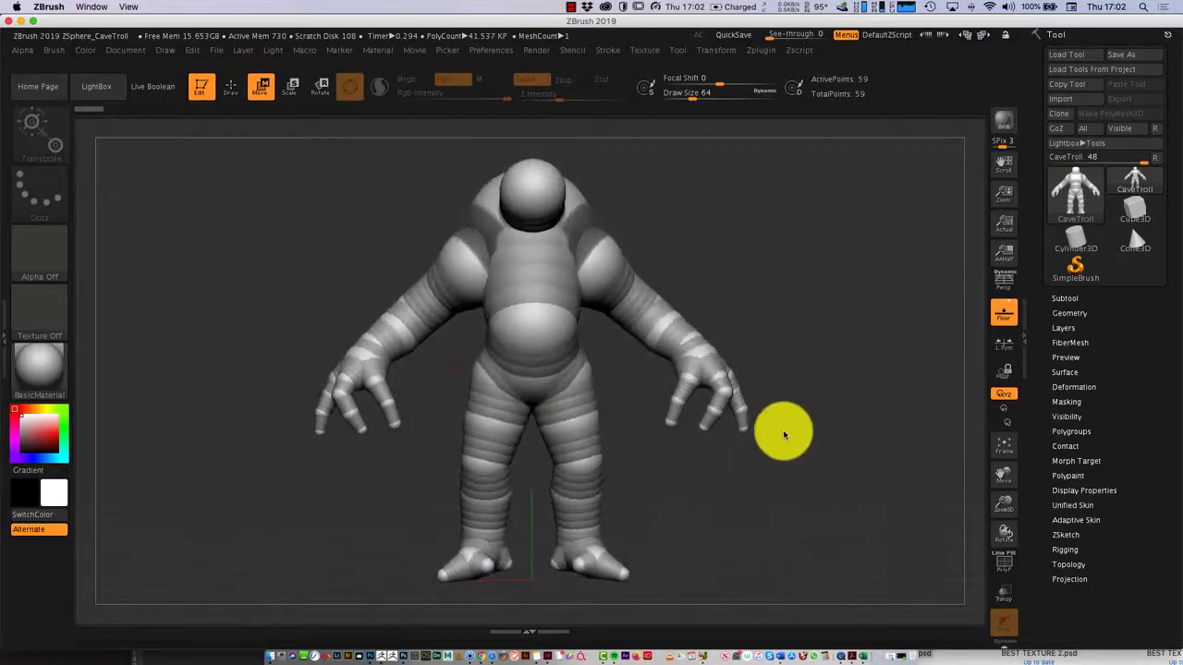
key("a")
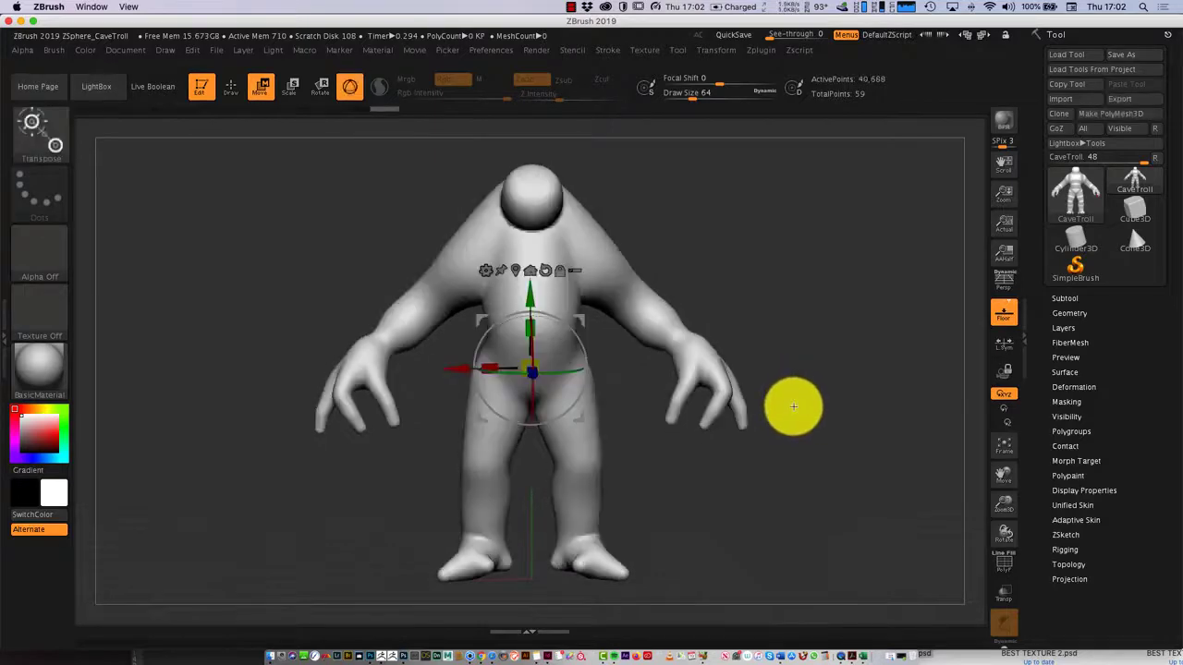
left_click_drag(793, 407, 857, 436)
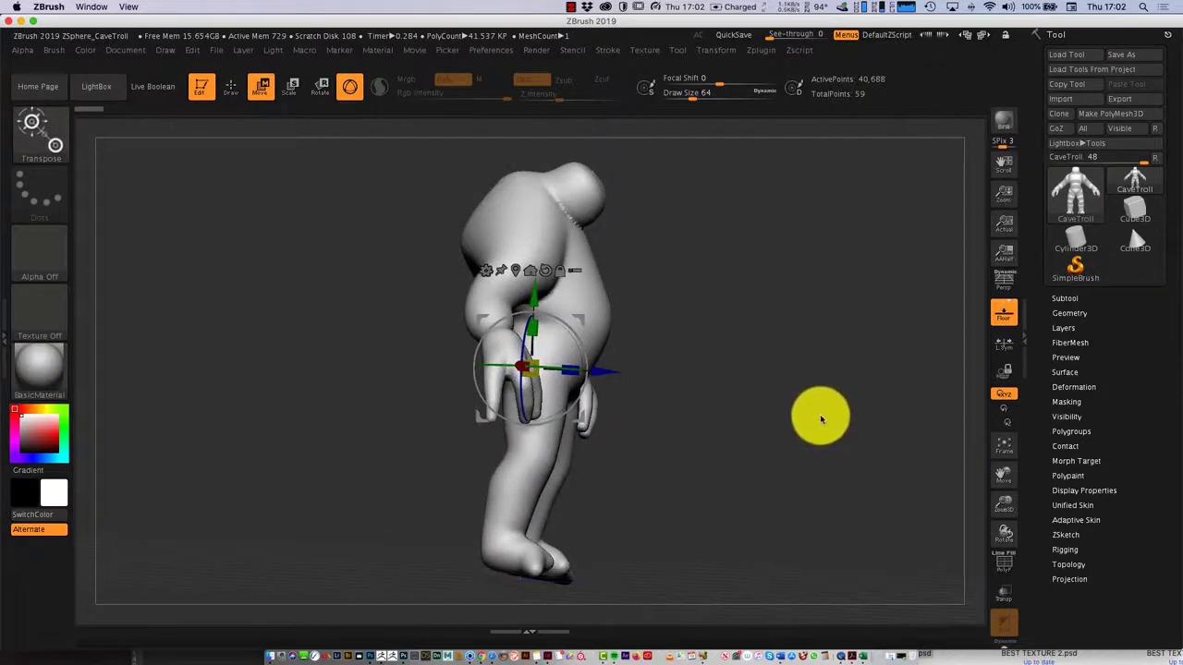
key("a")
Step: Scale down the head ZSphere and move it up away from the shoulders
left_click(290, 86)
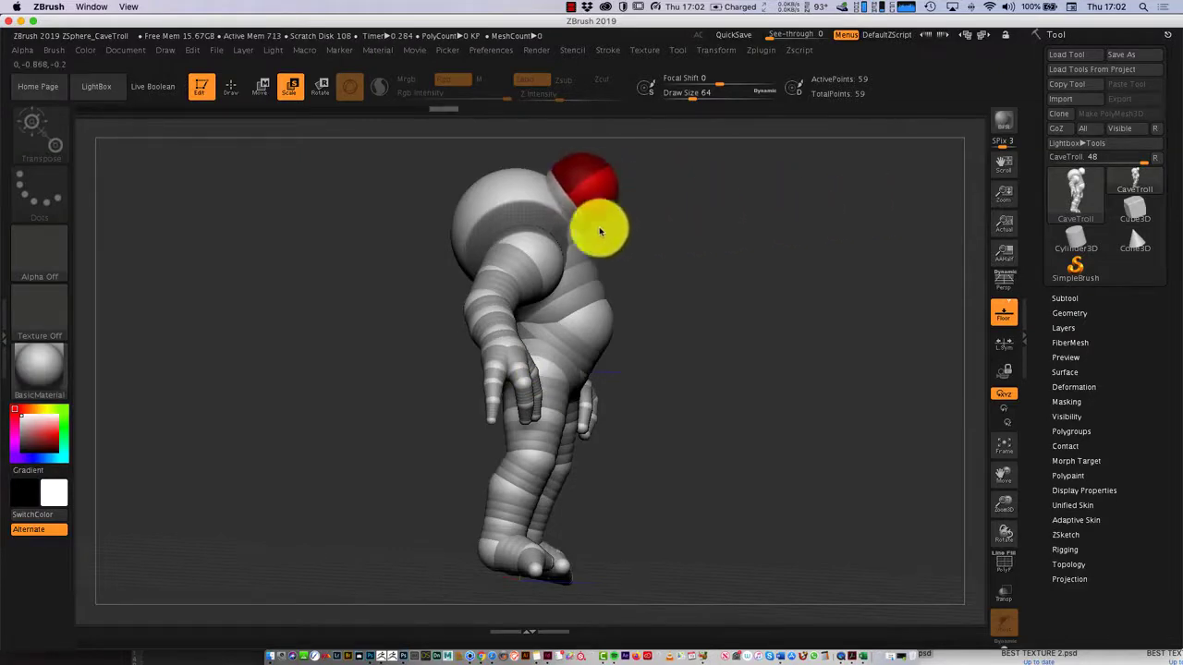
left_click_drag(545, 214, 773, 153)
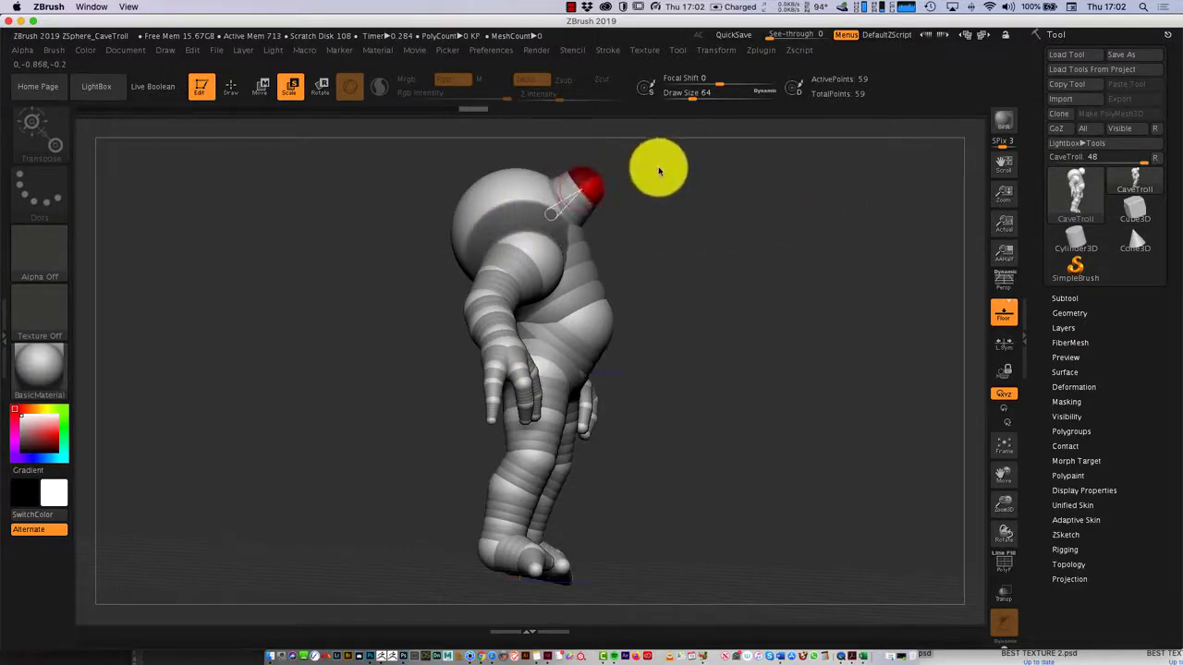
left_click_drag(658, 166, 609, 176)
left_click(260, 86)
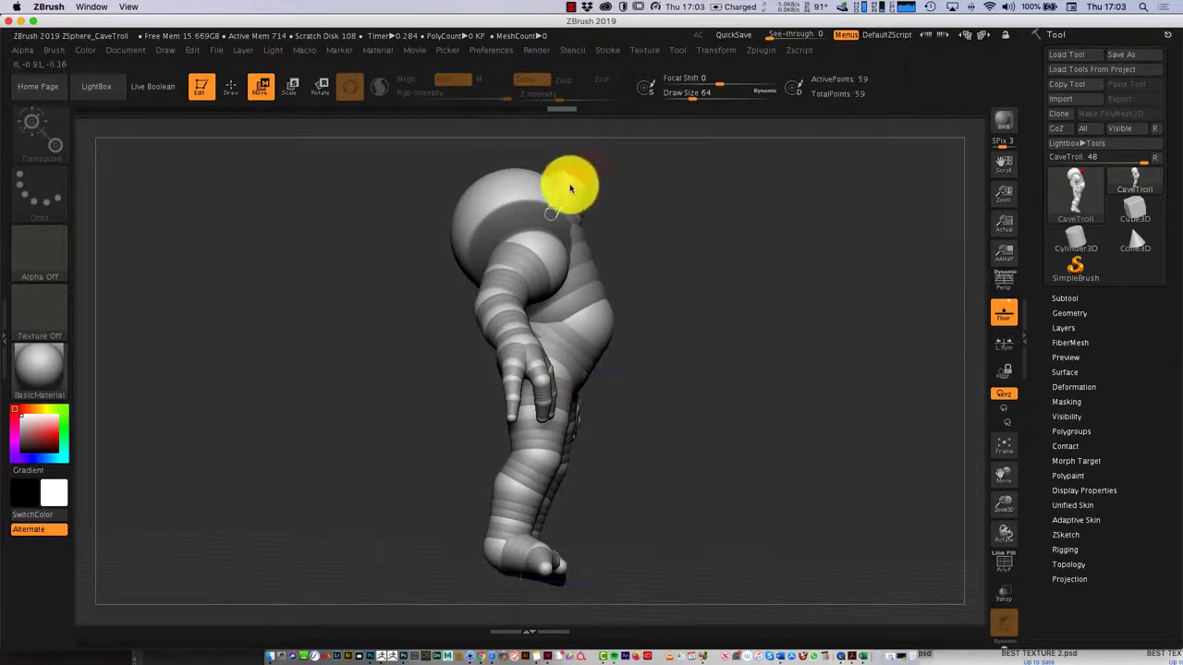
left_click_drag(570, 189, 707, 409)
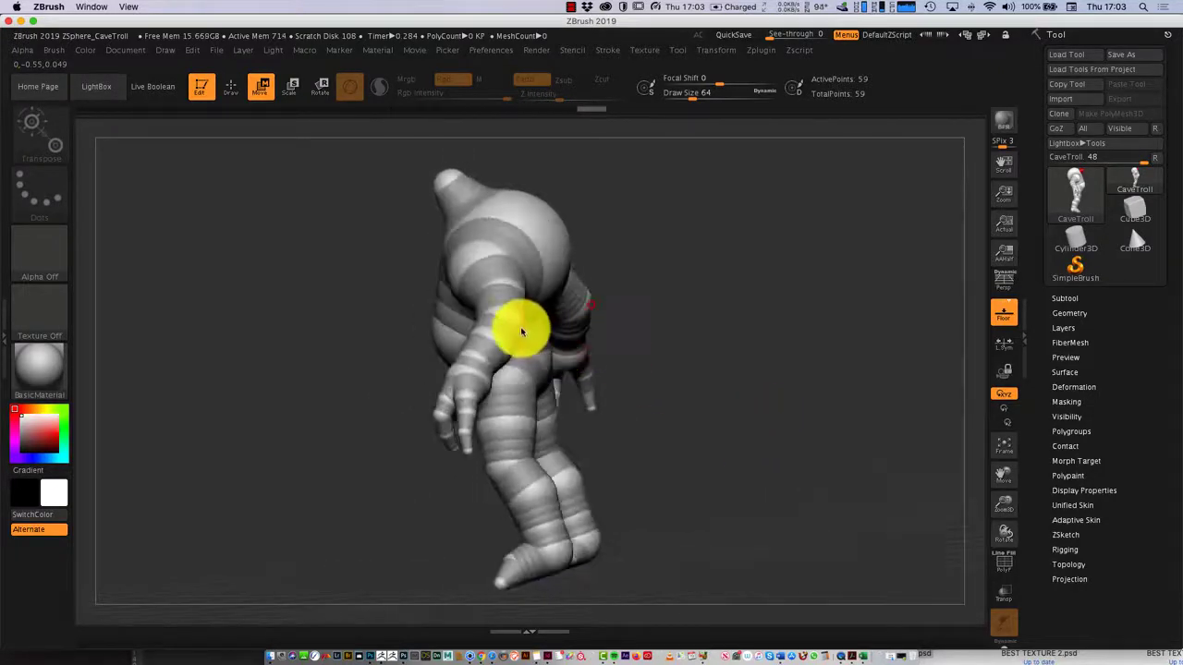
Step: Move the mirrored elbow ZSpheres backward, then reposition and enlarge the ZSpheres of both hands
left_click_drag(521, 328, 479, 388)
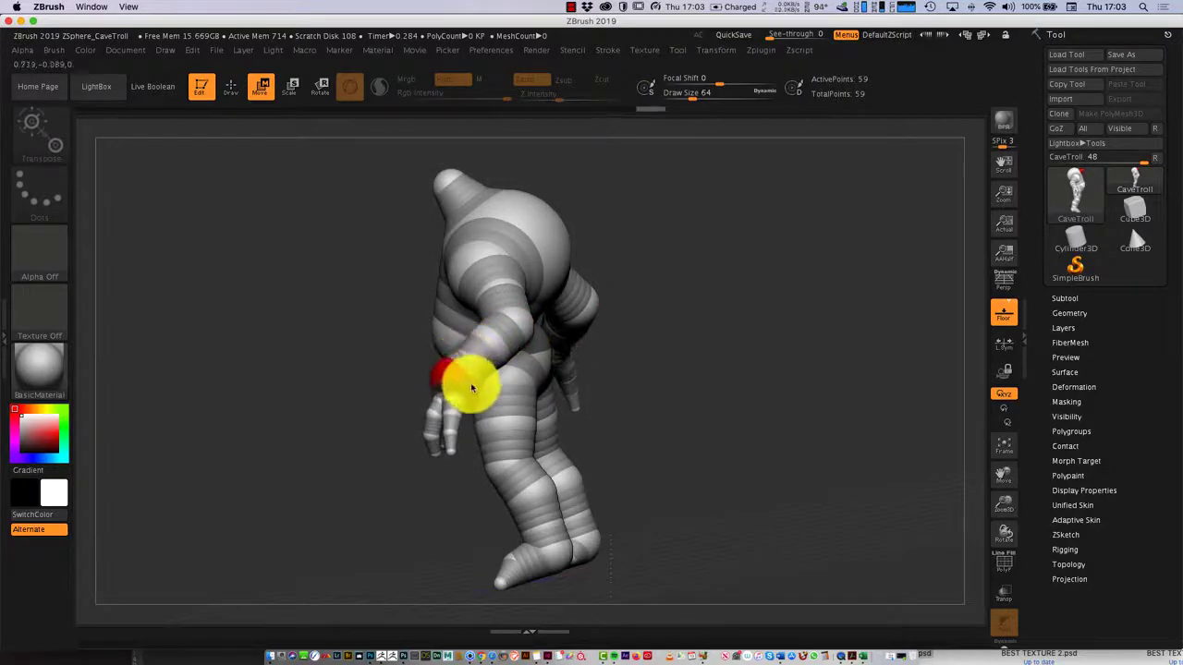
left_click_drag(591, 380, 782, 367)
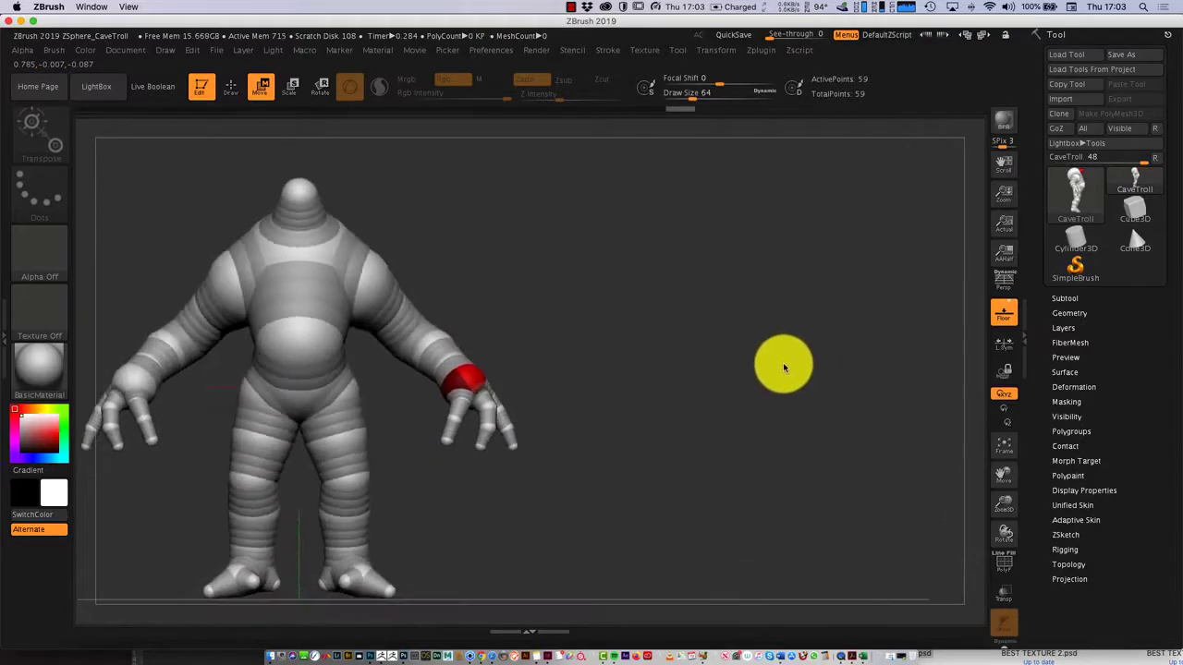
left_click(291, 87)
left_click(478, 371)
left_click_drag(511, 362, 395, 492)
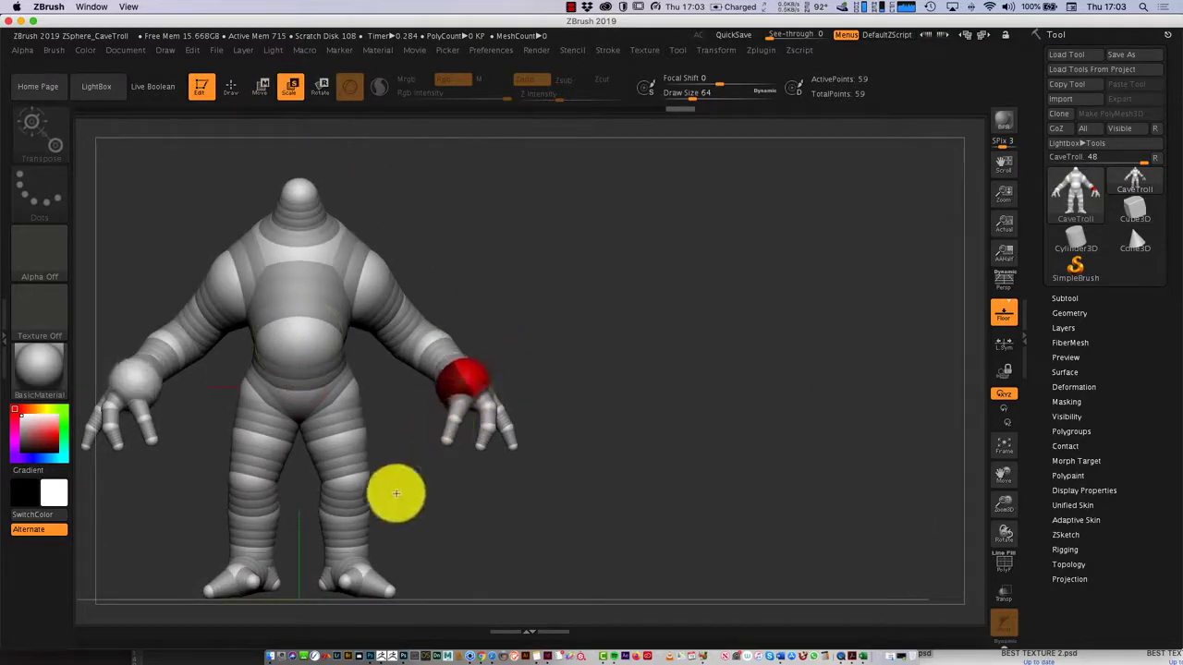
left_click_drag(635, 441, 660, 434)
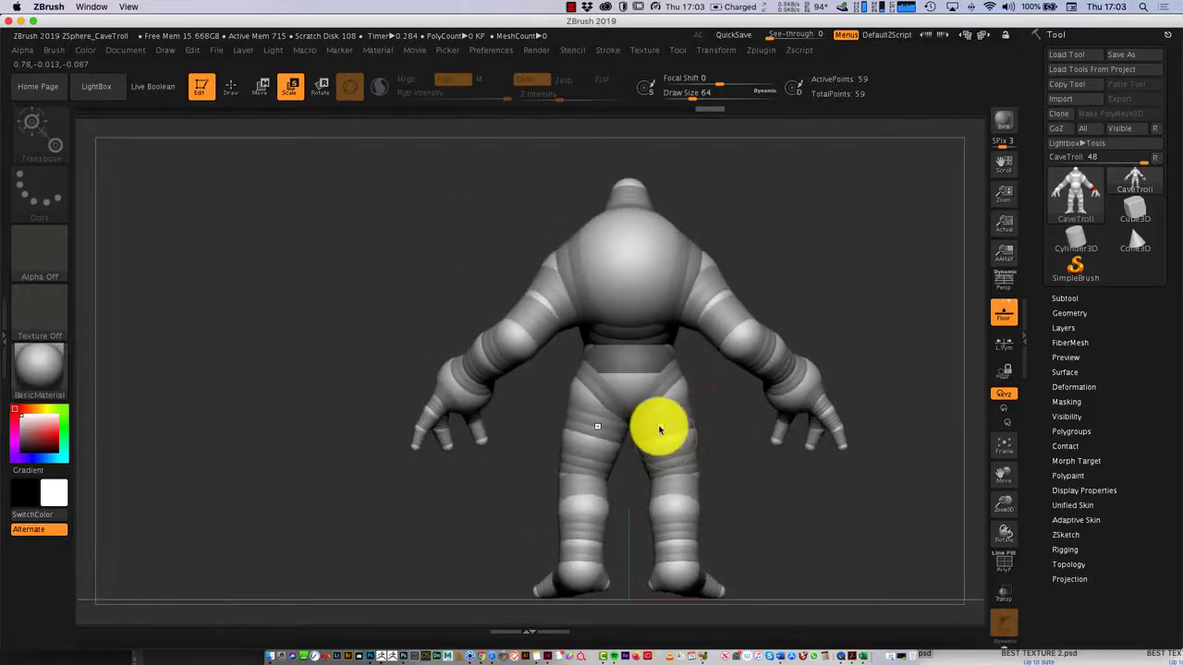
left_click_drag(804, 285, 907, 283)
left_click(999, 448)
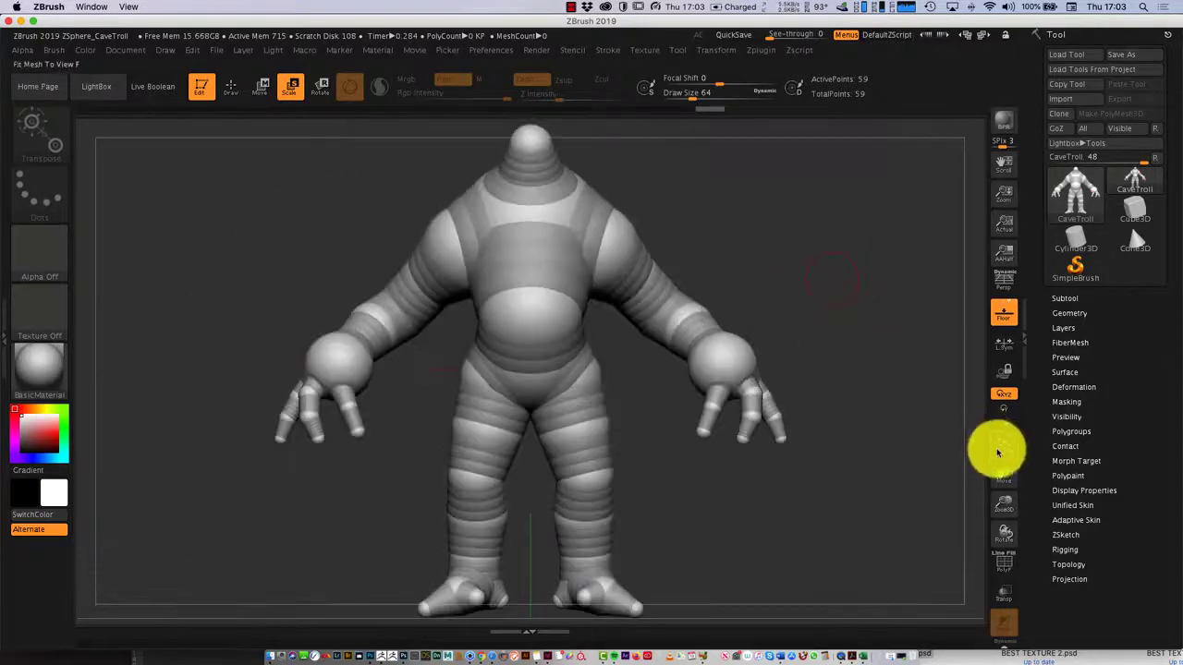
Step: Duplicate the CaveTroll subtool
mouse_move(845, 465)
left_mouse_down()
mouse_move(779, 488)
mouse_move(831, 482)
left_mouse_up()
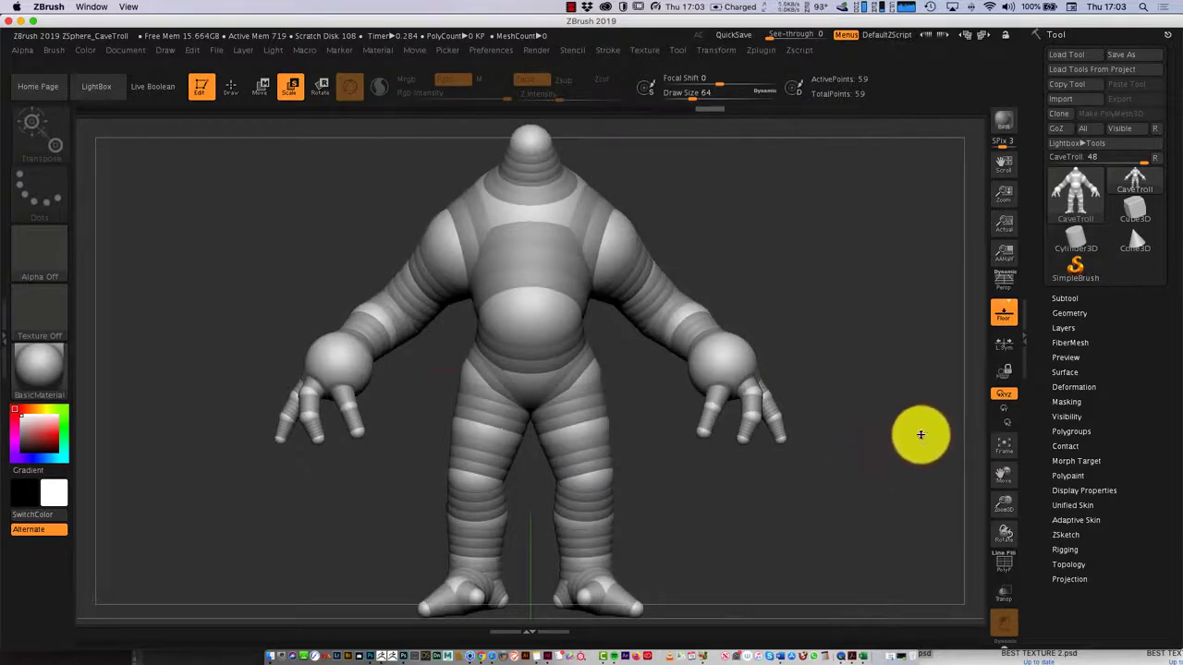
left_click(1062, 299)
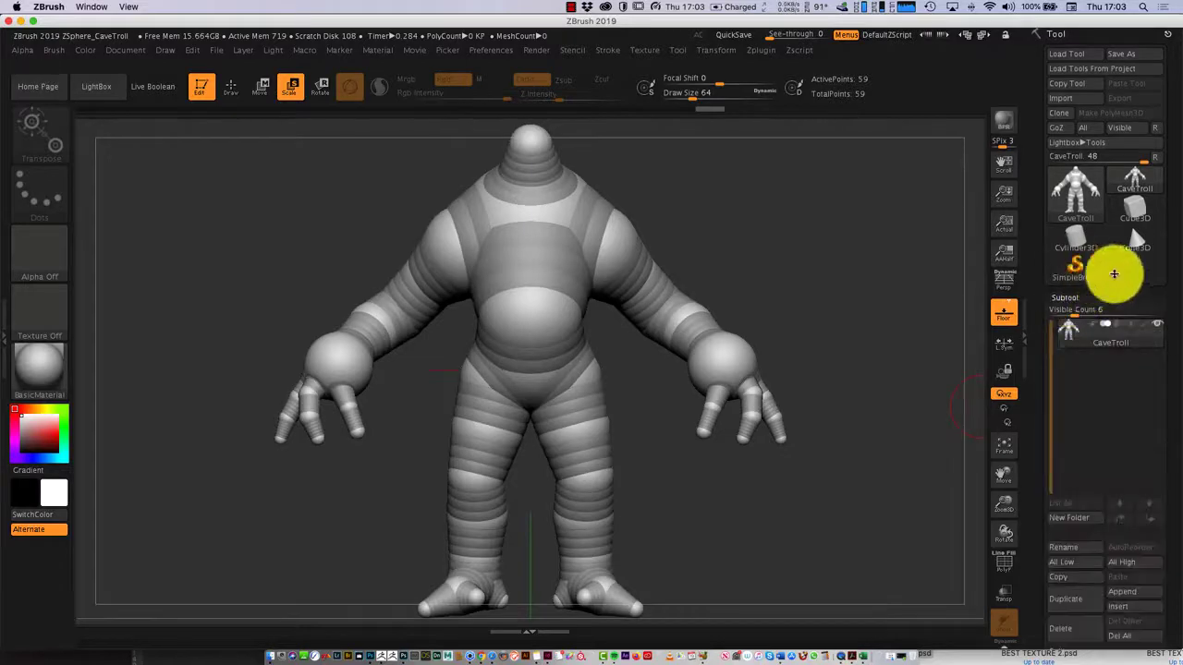
left_click(1080, 598)
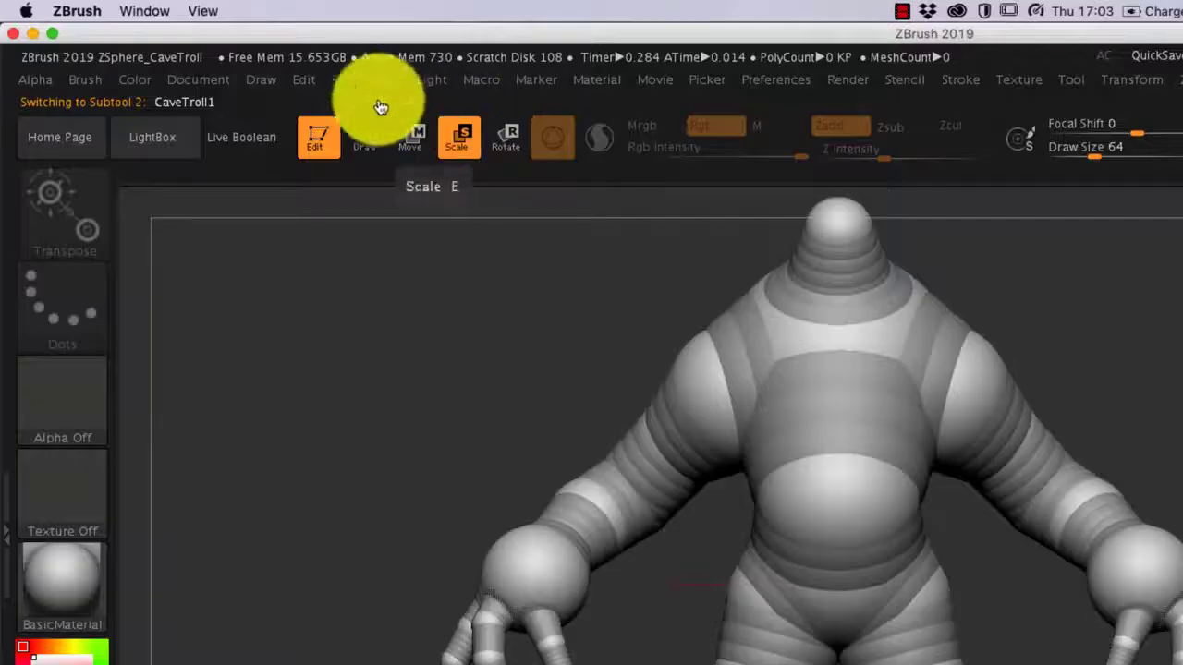
Step: Save the project as "Concept Cretaure base.ZPR" in the Minecraft_Creeper folder
left_click(216, 49)
left_click(320, 75)
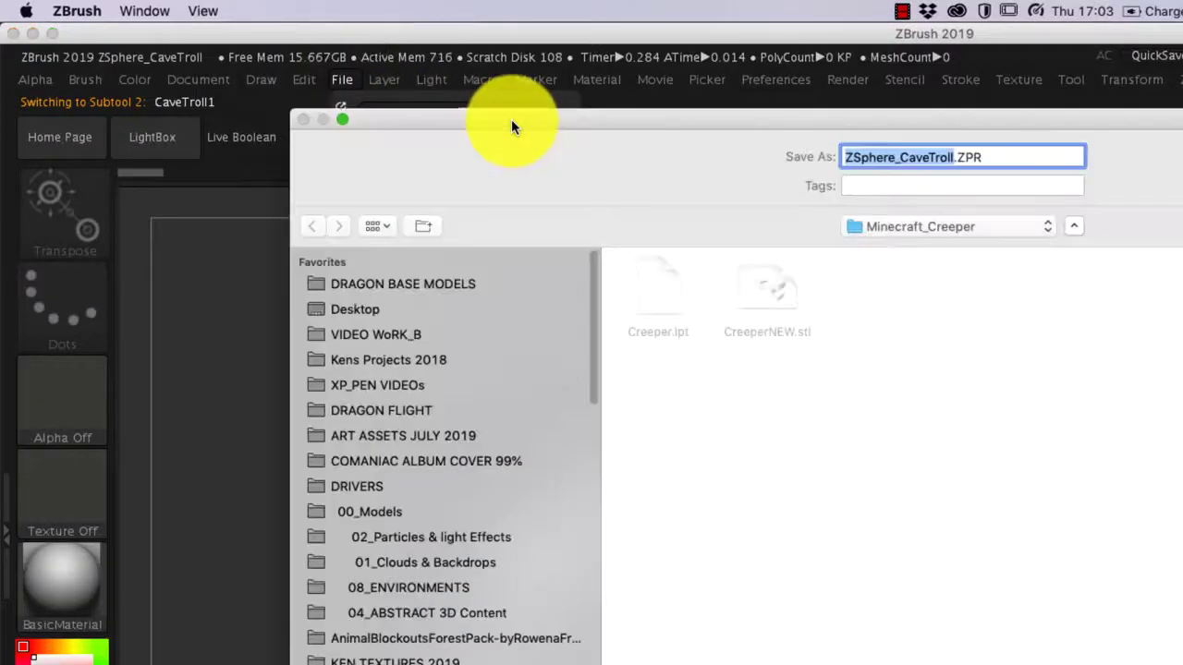
type("C")
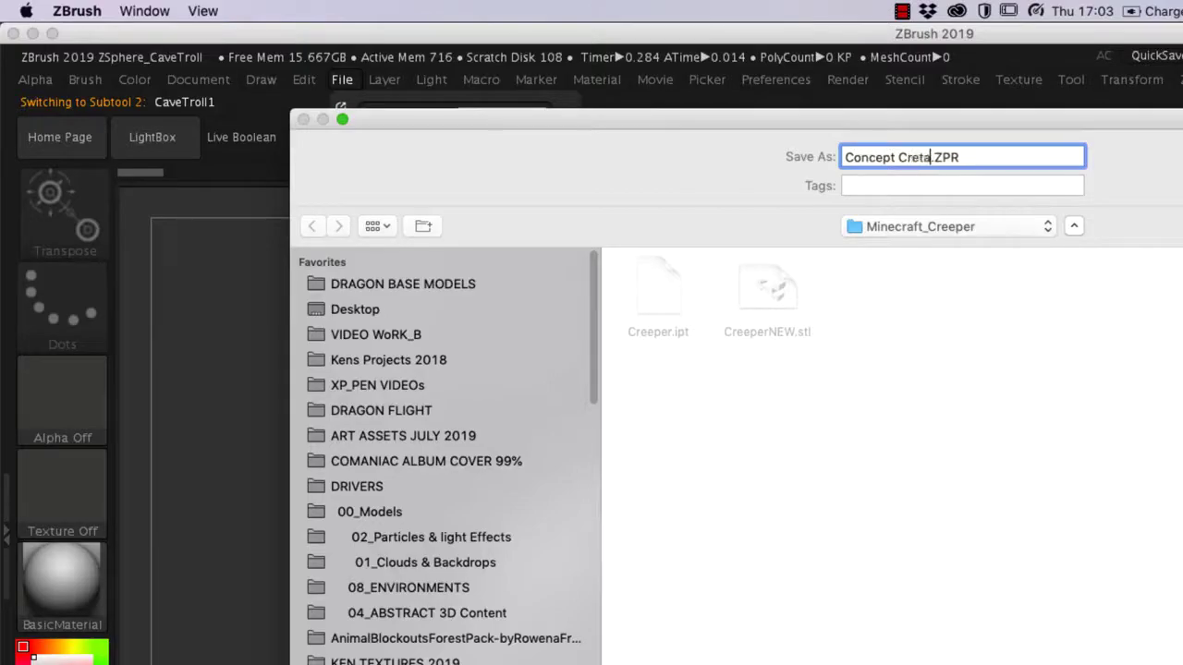
type("oncept Cretaure ")
type("base")
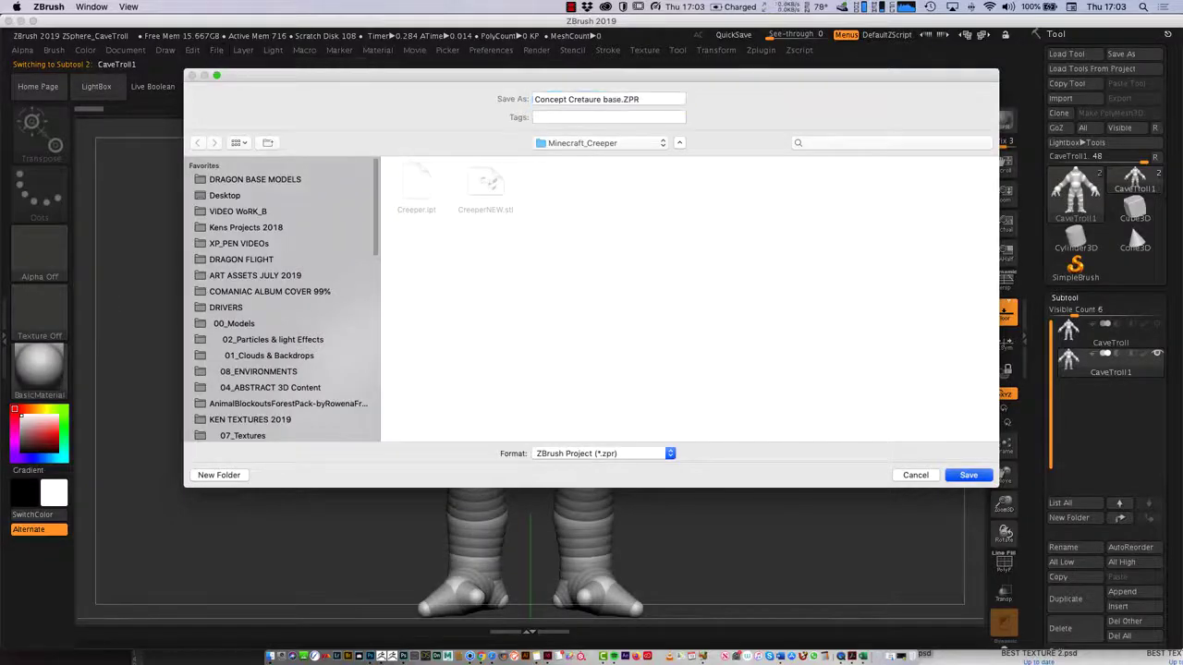
key("Return")
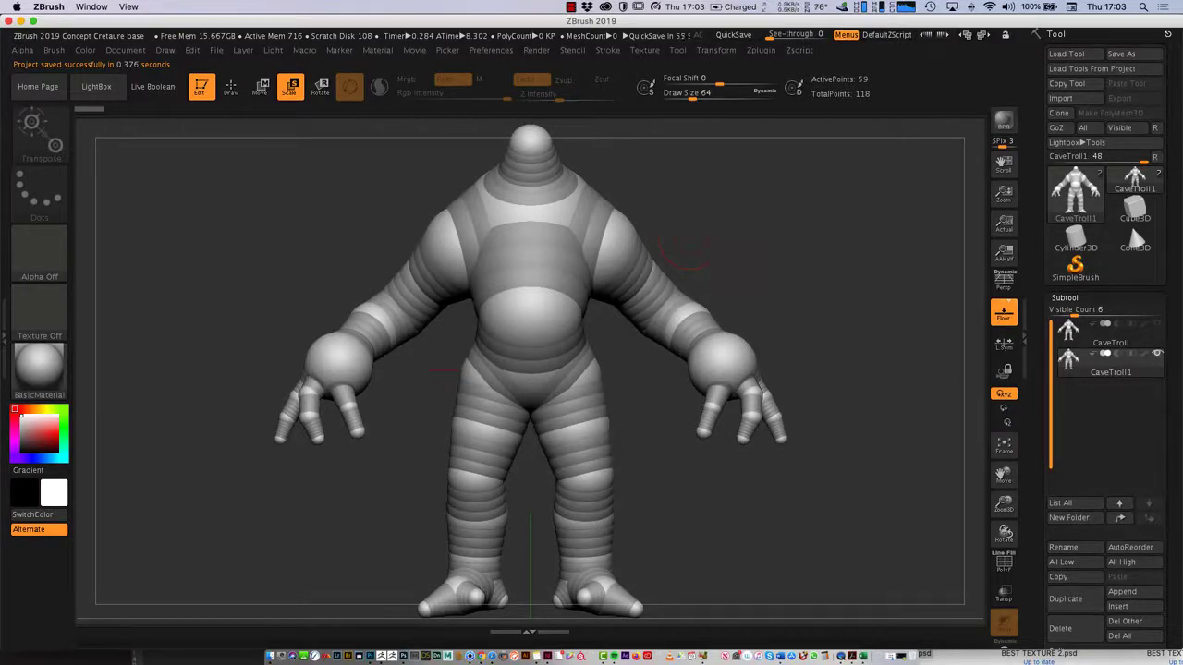
left_click_drag(685, 252, 819, 469)
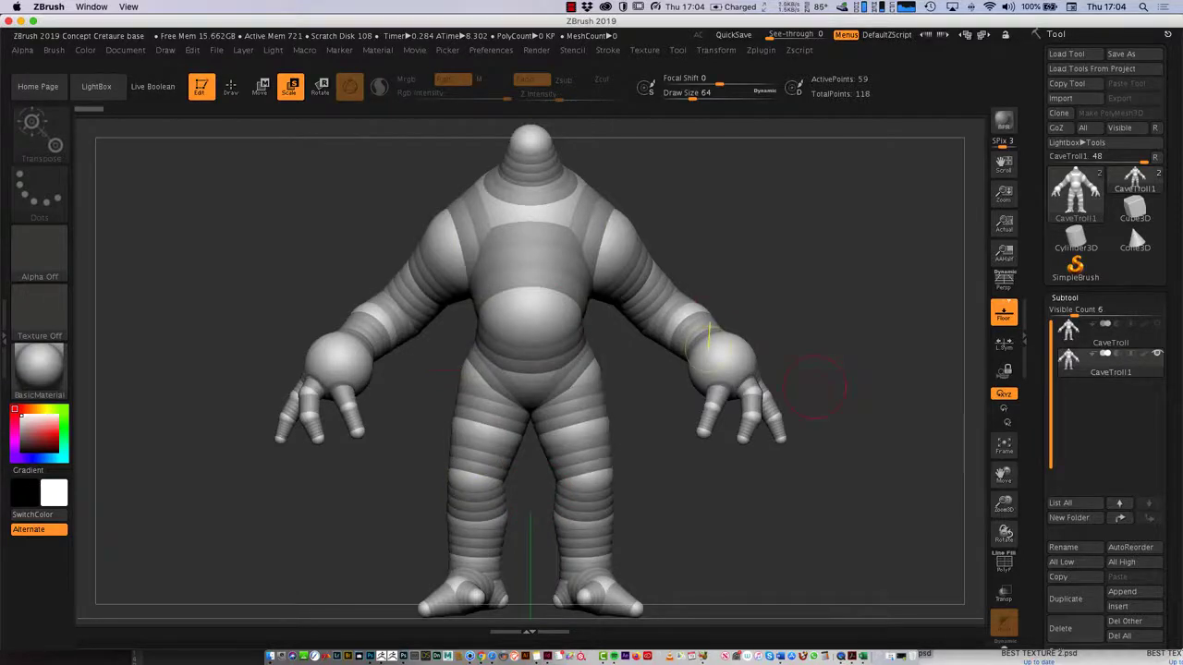
left_click_drag(837, 427, 753, 485)
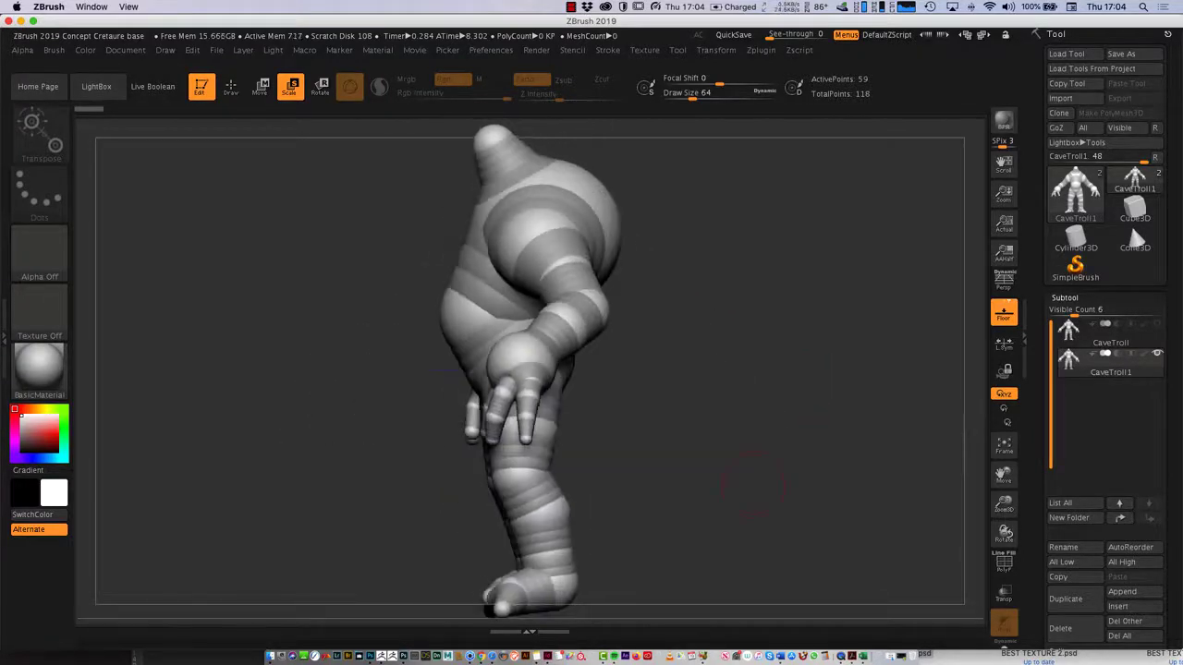
left_click(216, 50)
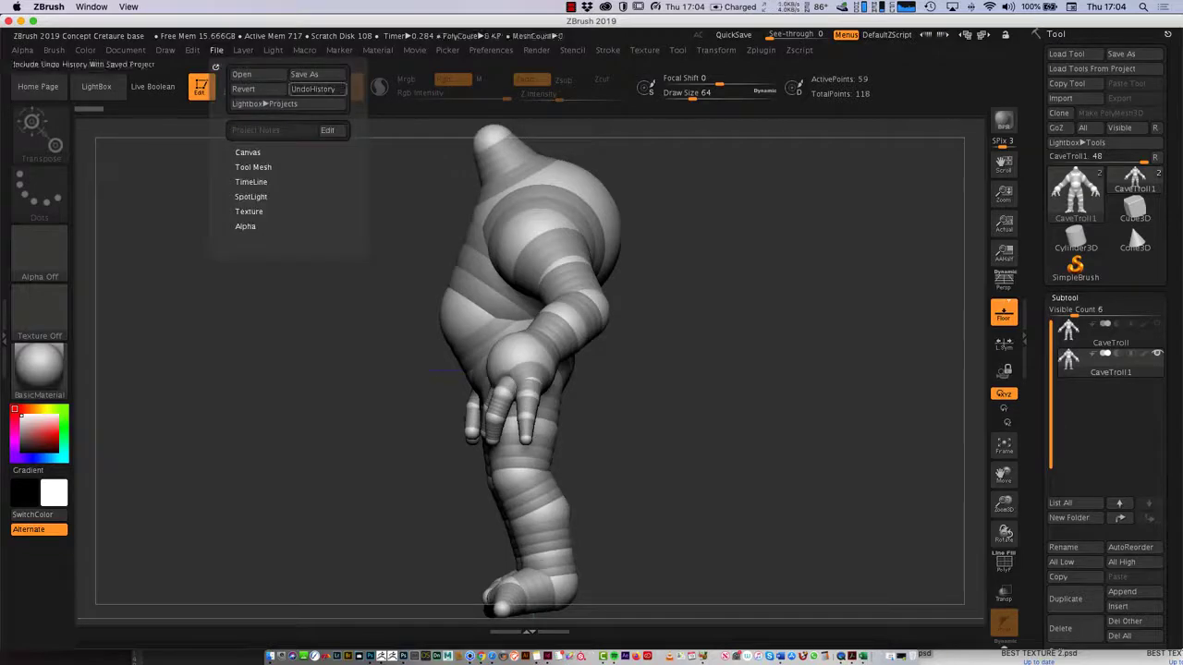
left_click(216, 49)
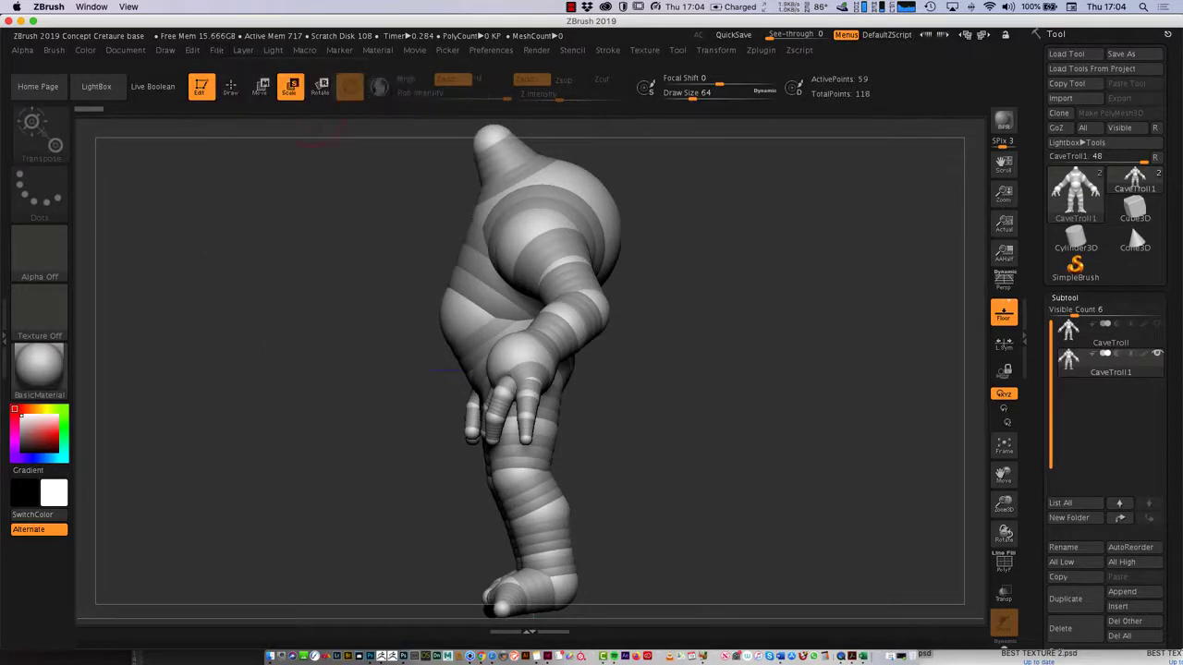
Step: Preview the CaveTroll ZSphere model as an adaptive skin and convert it into a PolyMesh3D tool
left_click(243, 50)
mouse_move(125, 50)
left_click_drag(368, 158, 513, 166)
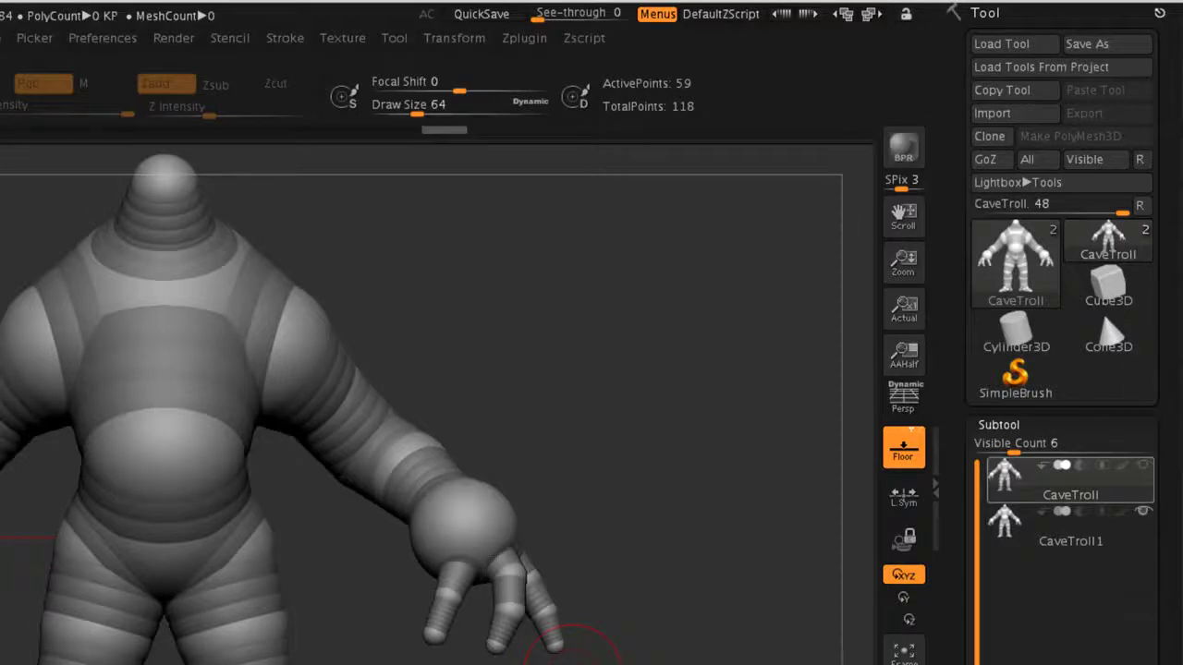
left_click(1070, 527)
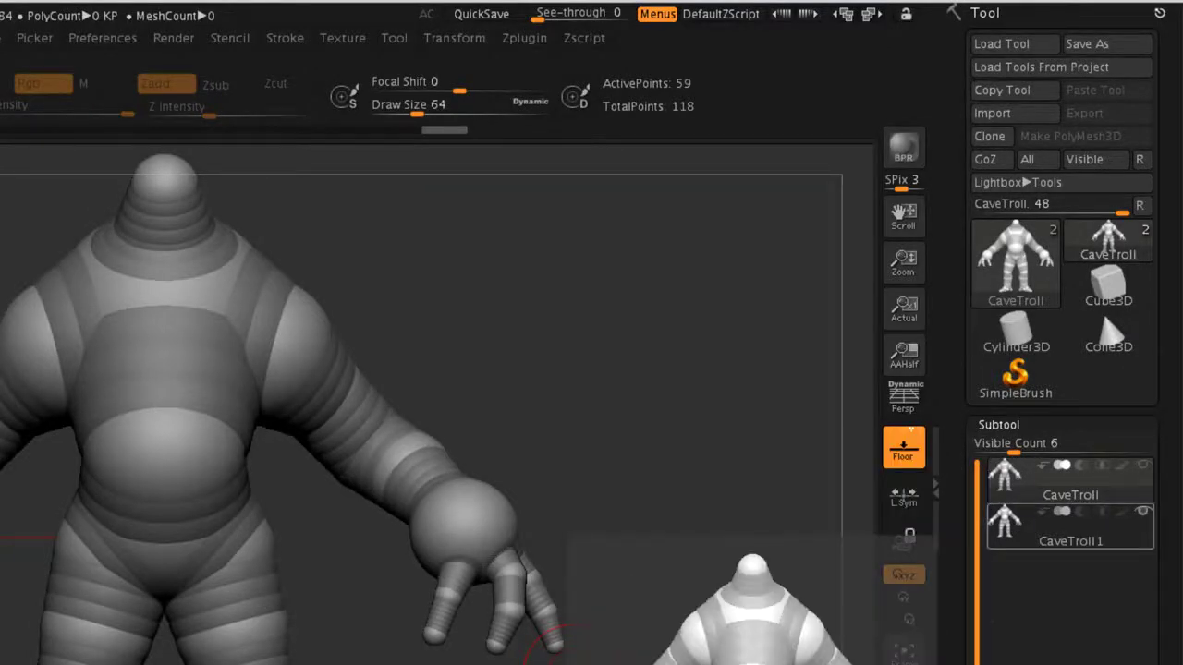
left_click(550, 646, "alt")
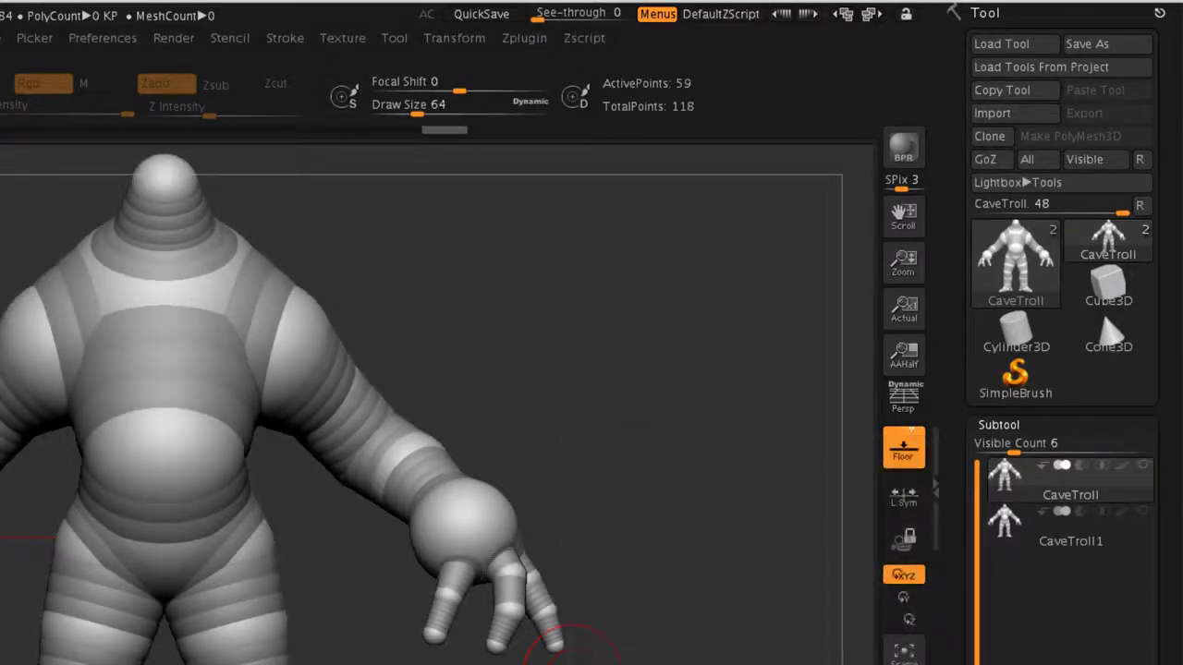
key("a")
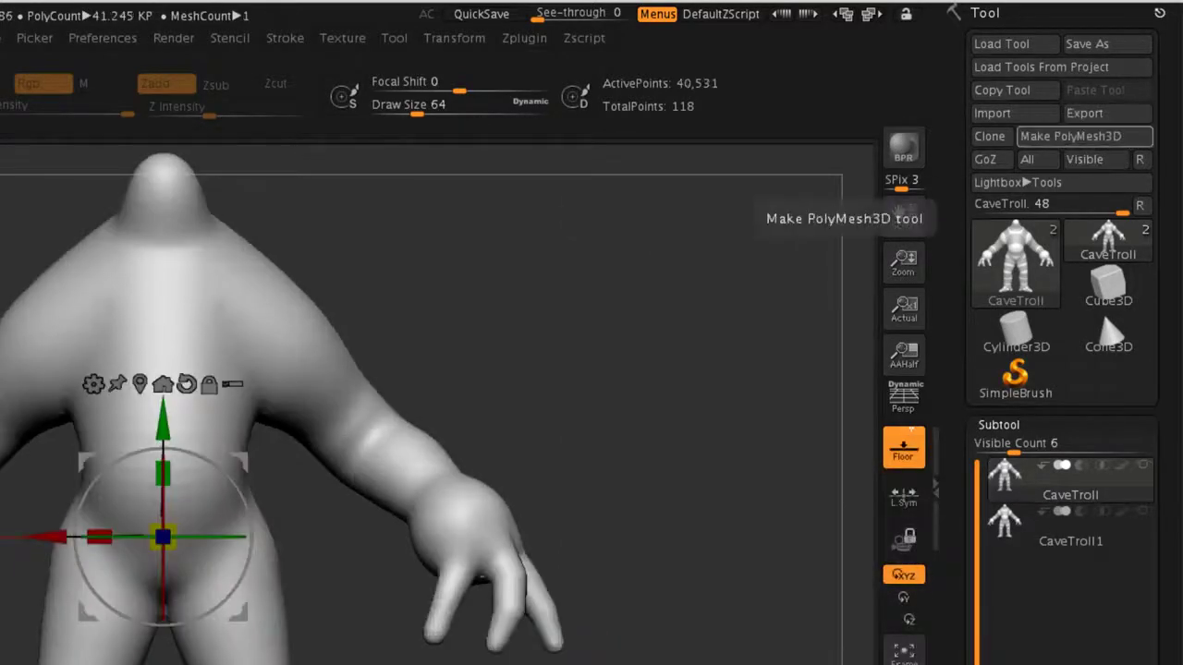
left_click(1083, 136)
left_click_drag(555, 647, 28, 657)
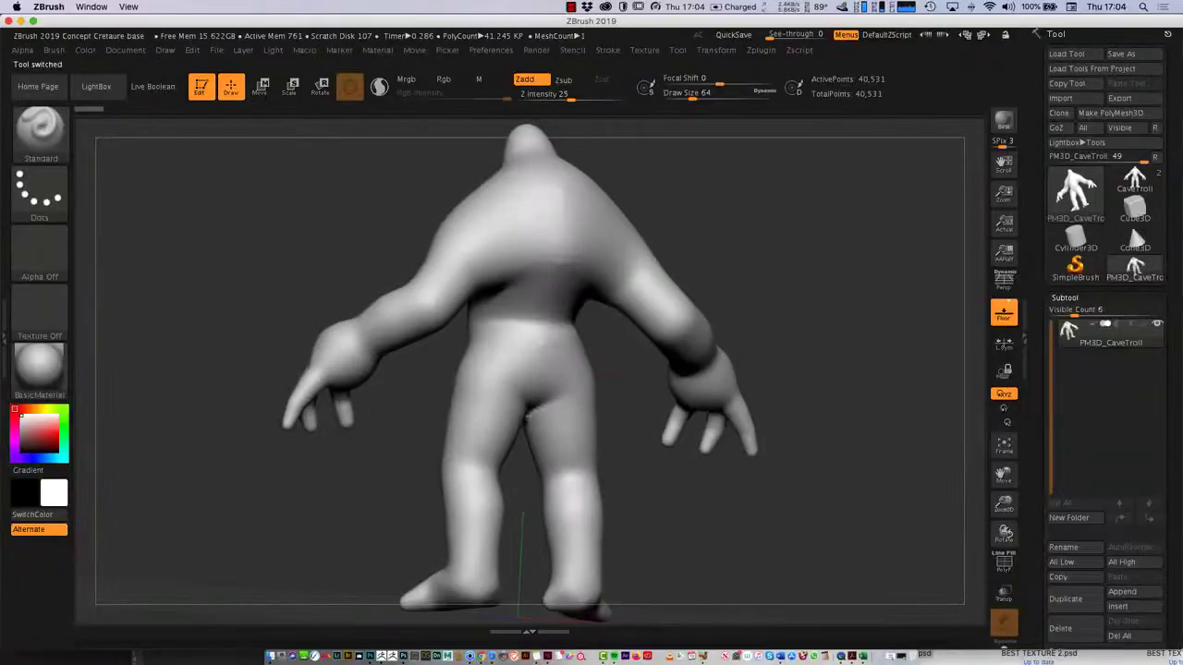
mouse_move(831, 554)
left_mouse_down()
mouse_move(517, 555)
mouse_move(847, 499)
left_mouse_up()
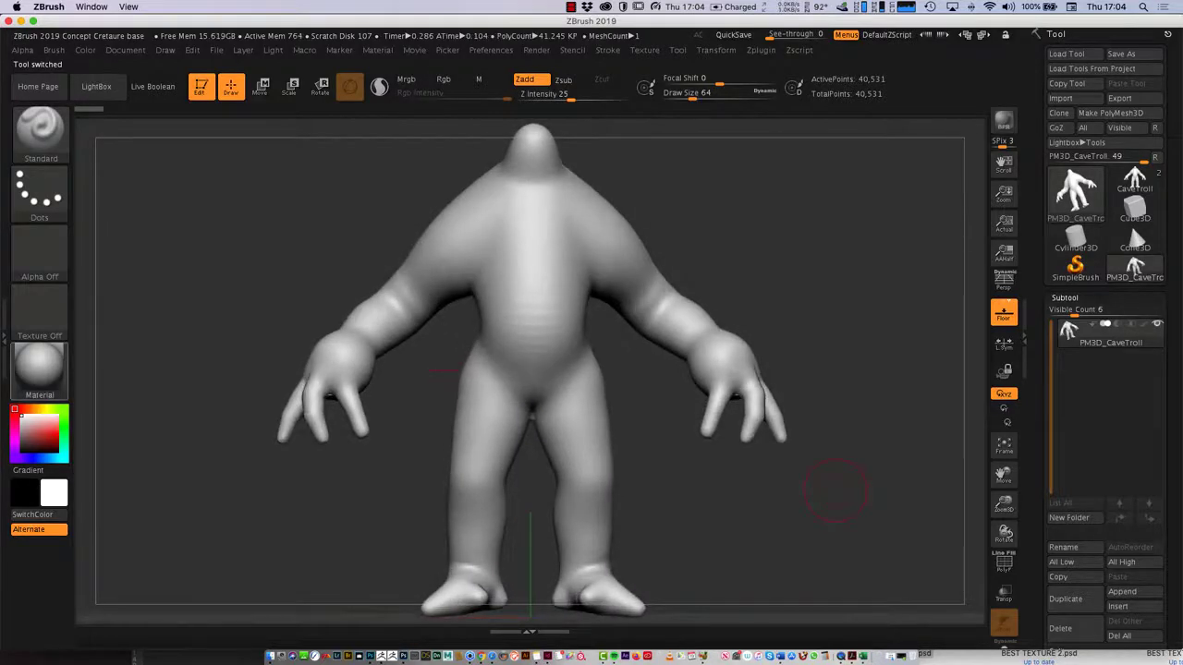
Step: Apply the MatCap Skin04 material to the converted creature mesh
left_click(39, 365)
left_click(292, 278)
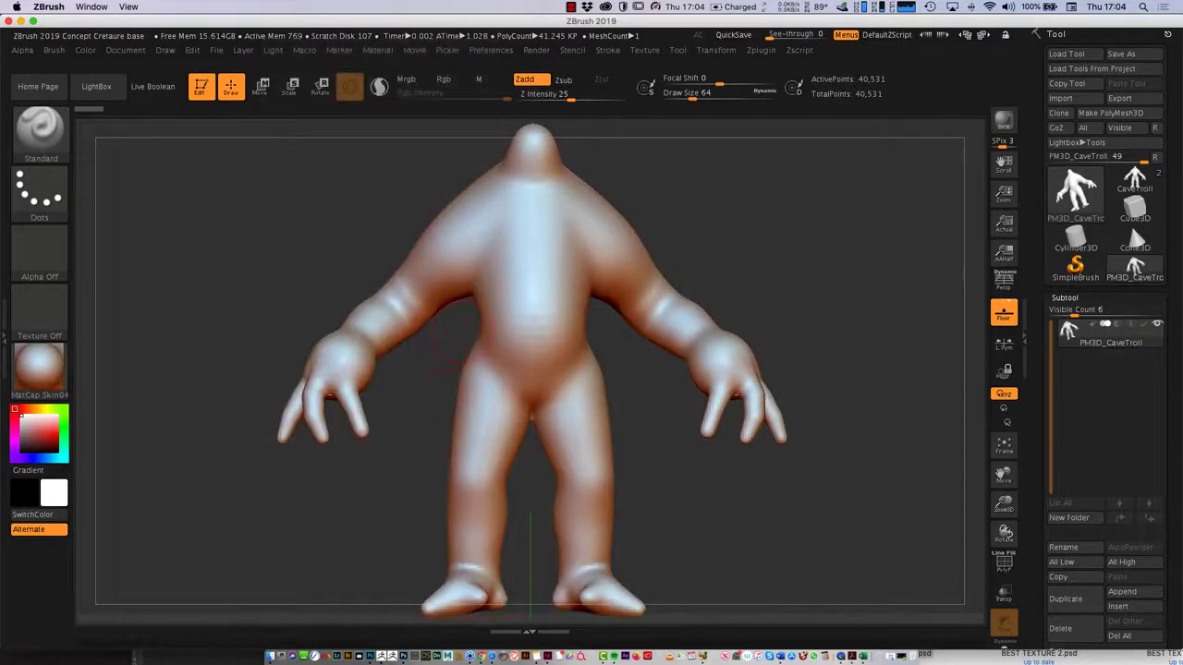
mouse_move(832, 517)
left_mouse_down()
mouse_move(952, 518)
mouse_move(859, 517)
left_mouse_up()
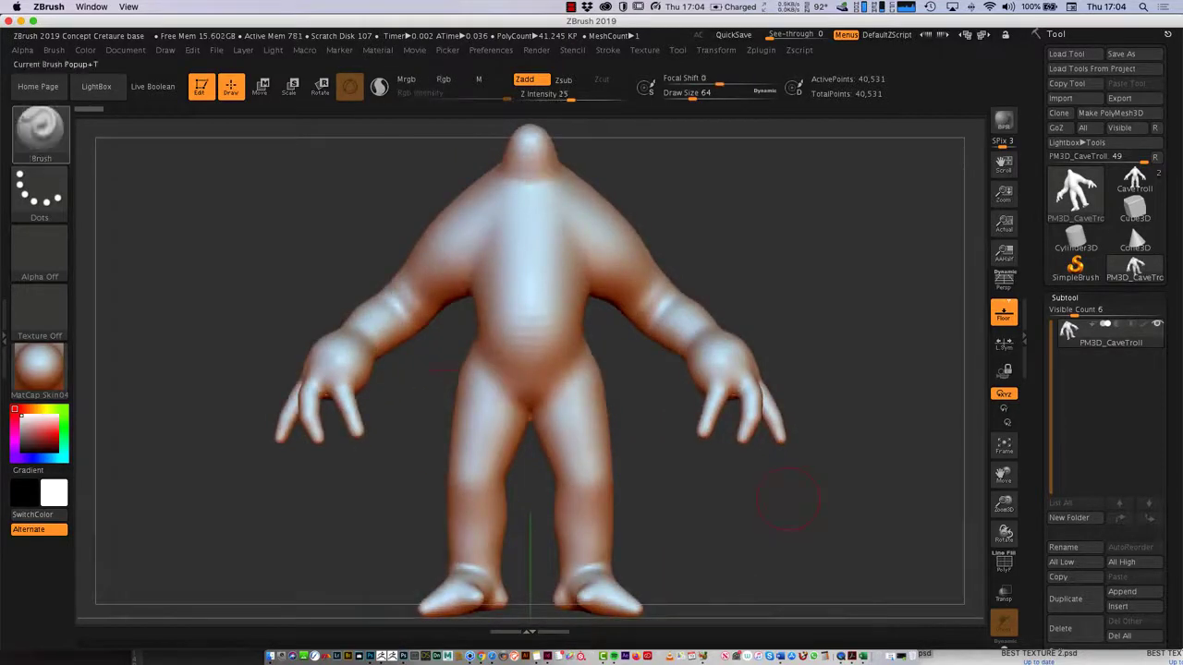
left_click(39, 129)
key("Escape")
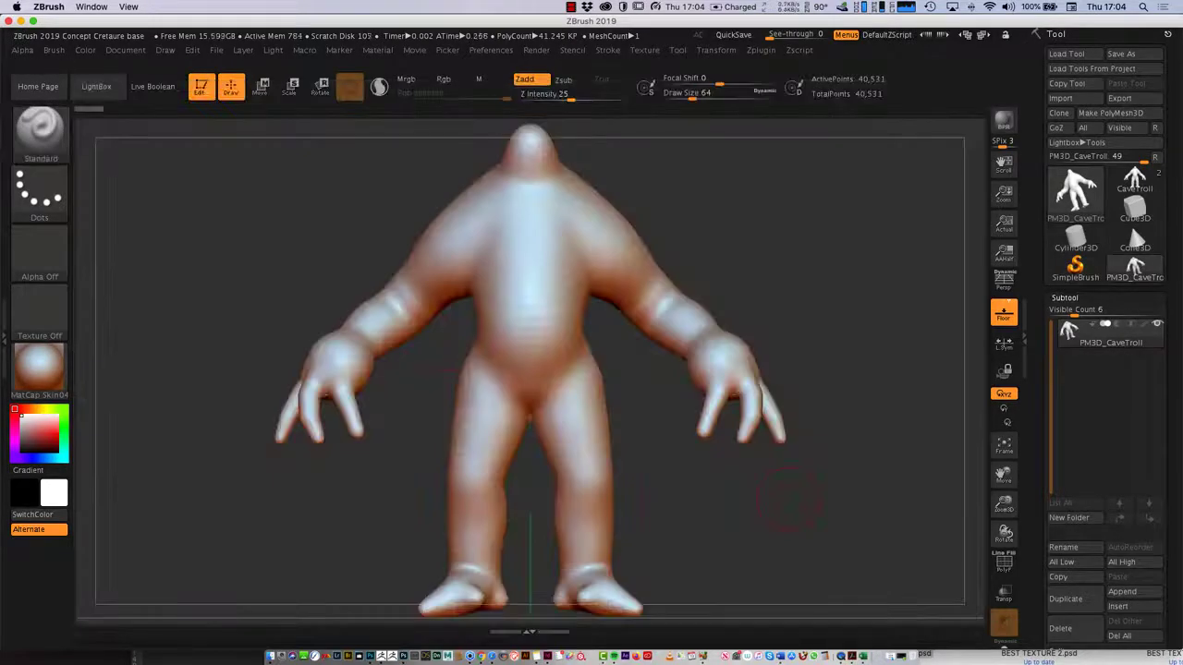
Step: Switch to the CaveTroll ZSphere tool to inspect its subtools, and return to the PM3D_CaveTroll polymesh
mouse_move(1135, 181)
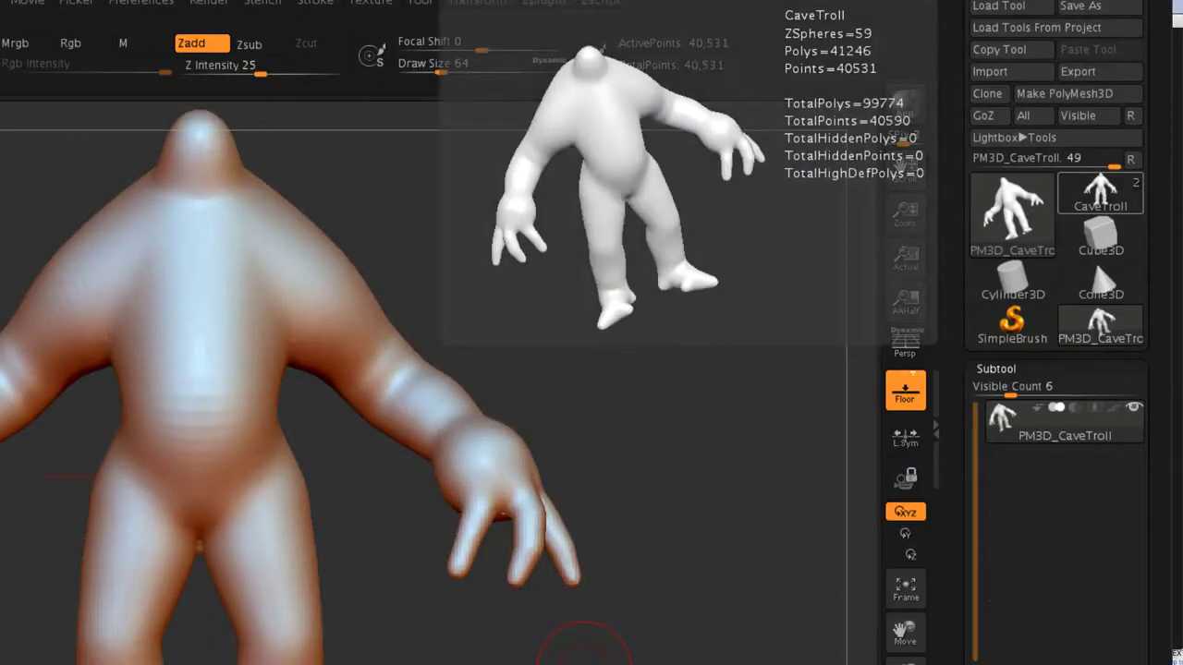
mouse_move(1099, 324)
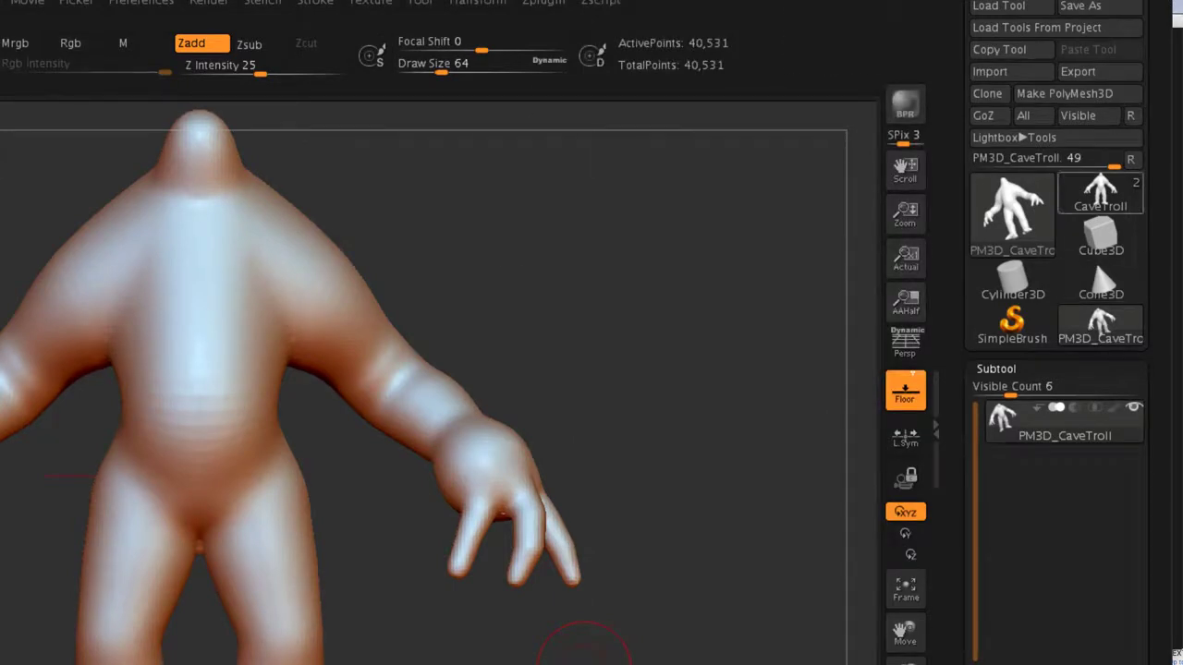
left_click(1100, 194)
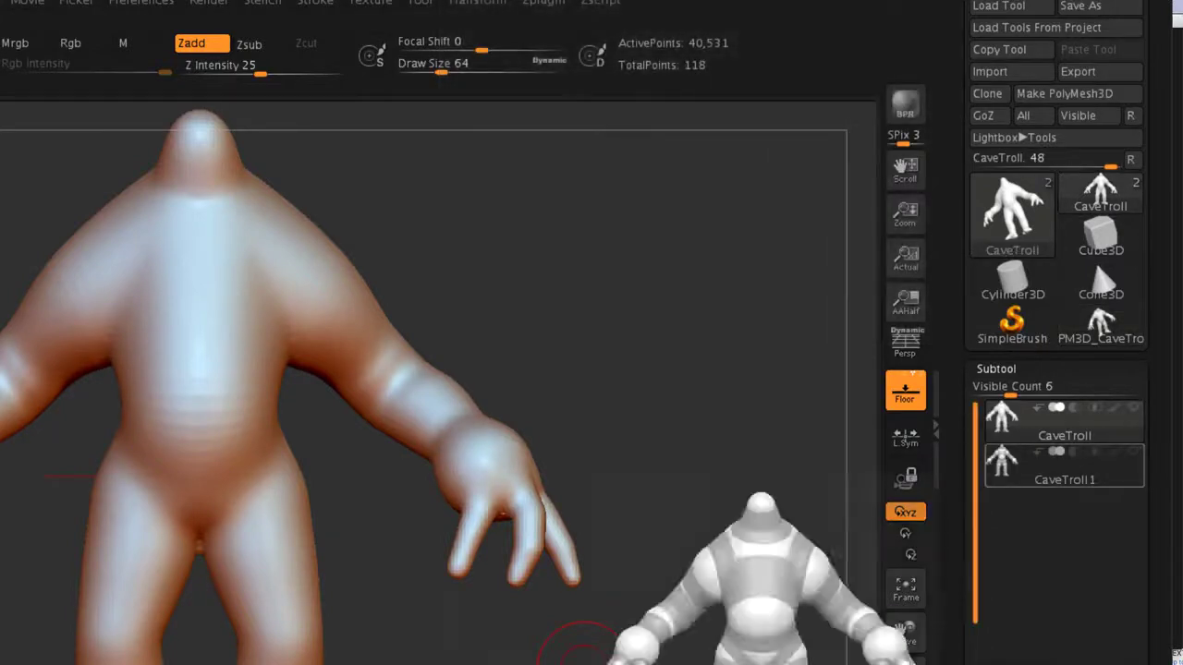
mouse_move(1099, 196)
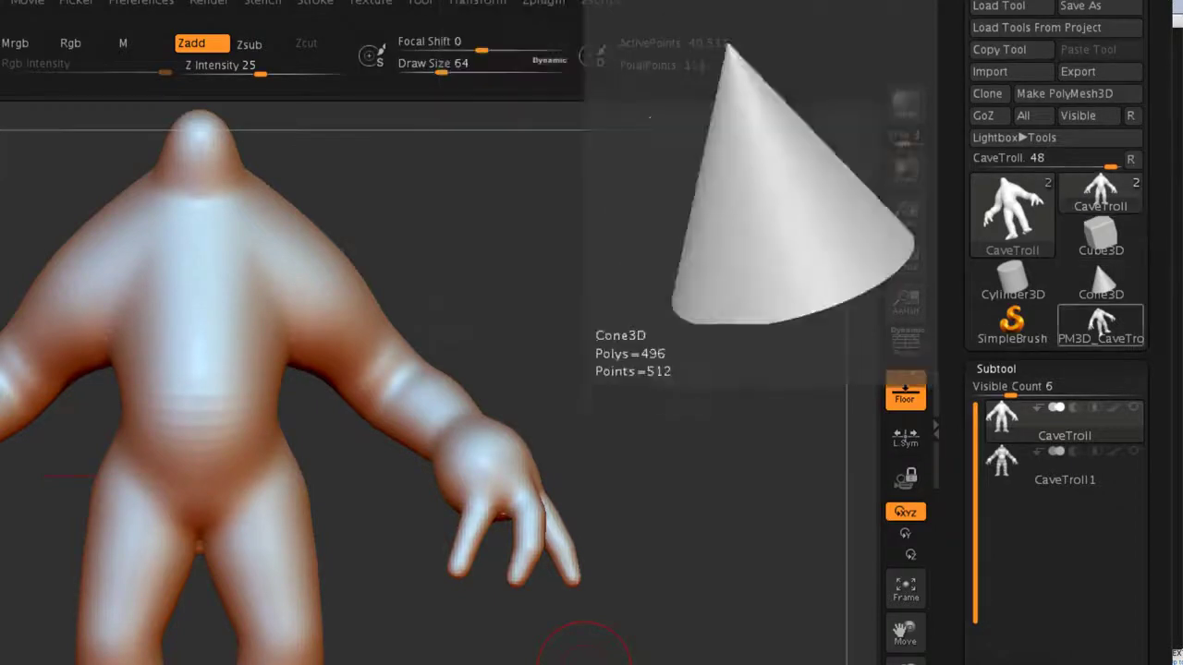
left_click(1099, 326)
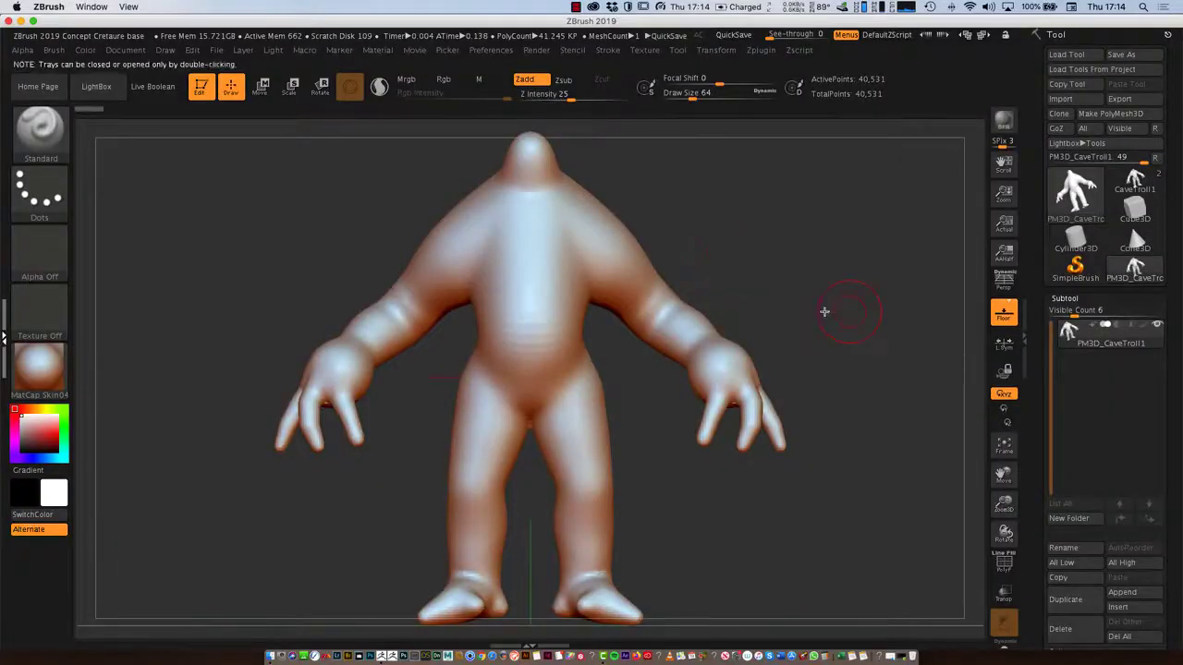
Step: Divide the creature mesh three times to subdivision level 4 and delete its lower subdivision levels
left_click_drag(824, 311, 829, 345)
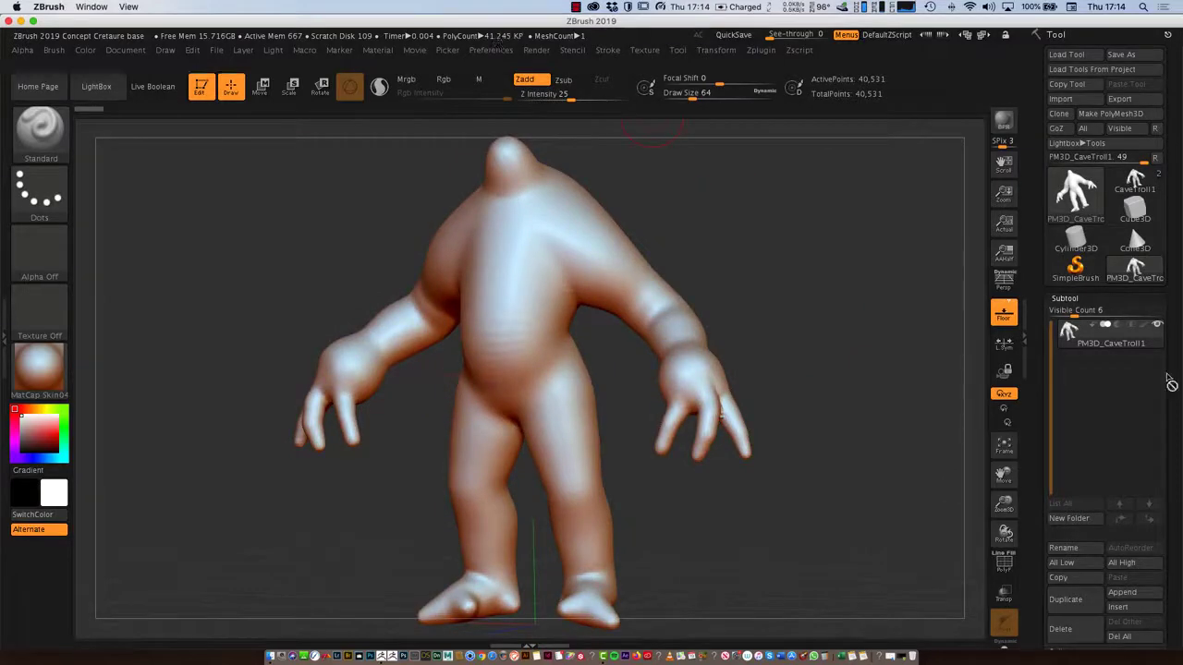
left_click_drag(1170, 383, 1175, 296)
left_click(1072, 443)
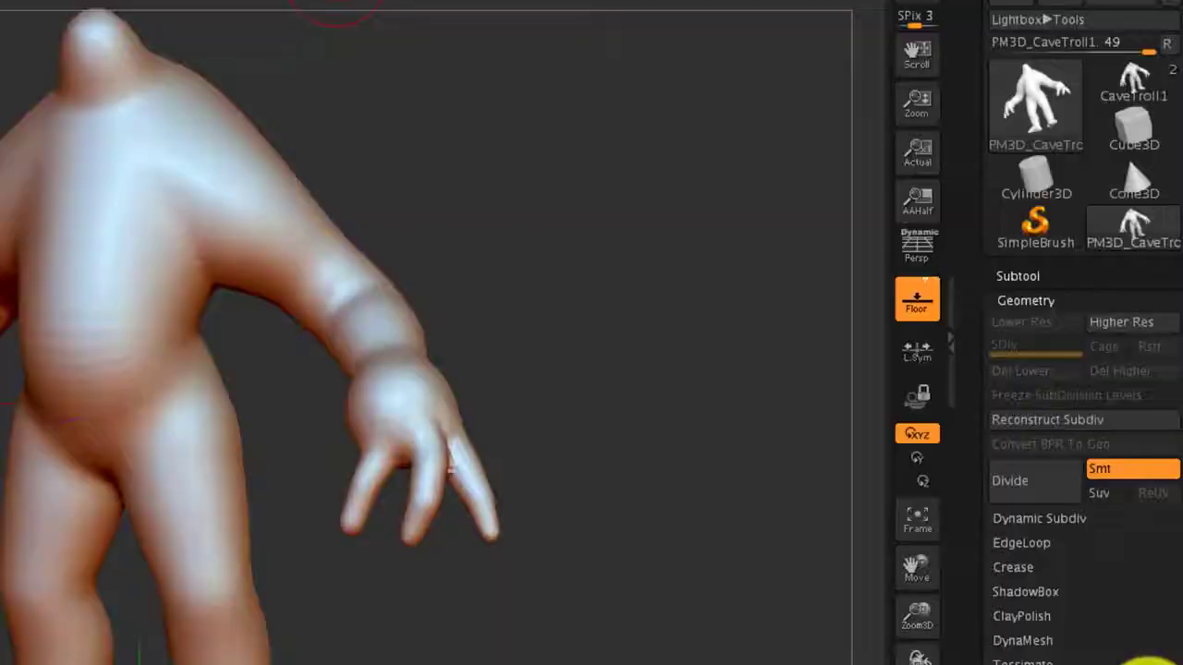
left_click(1089, 415)
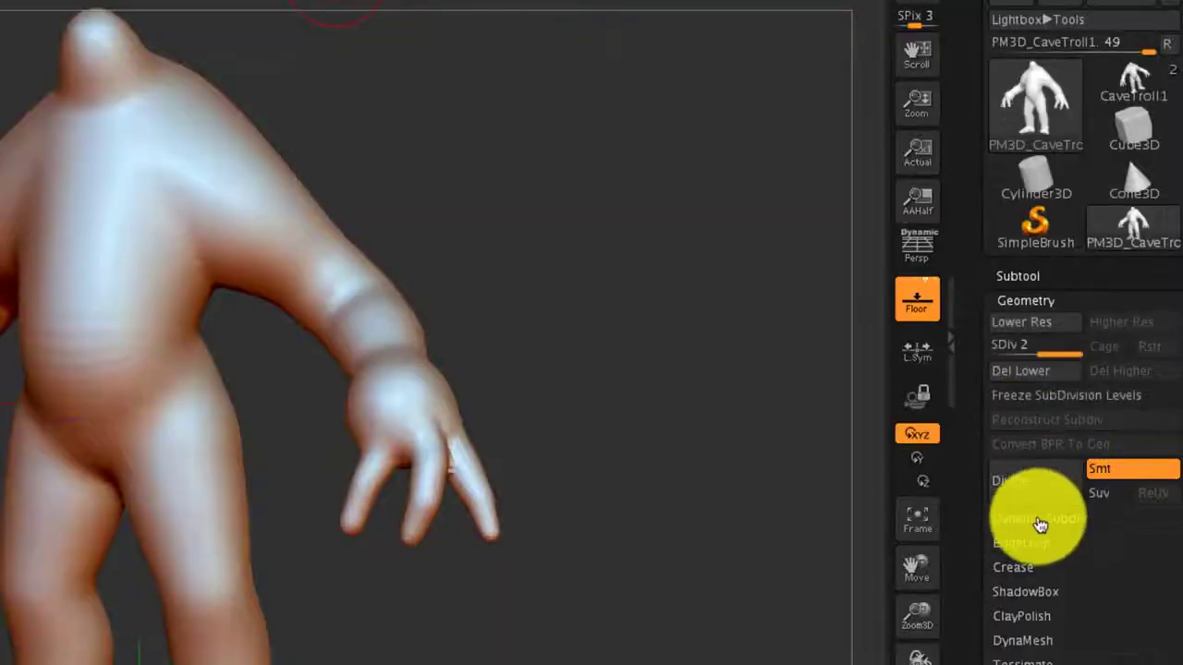
left_click(1050, 488)
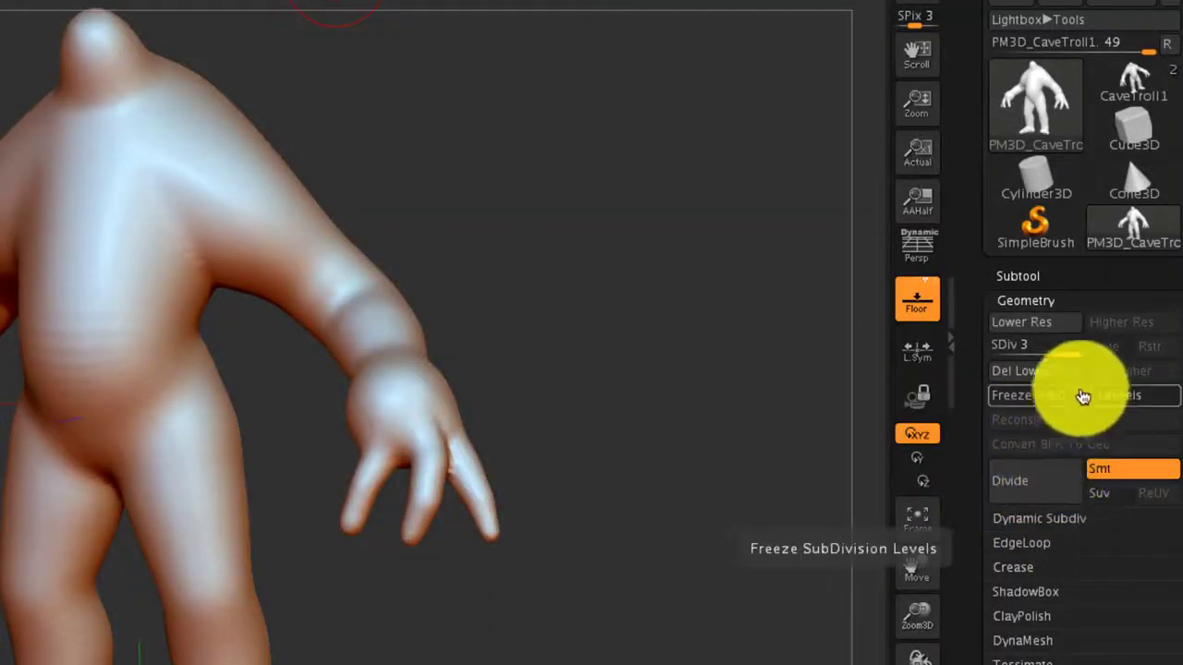
left_click(1047, 495)
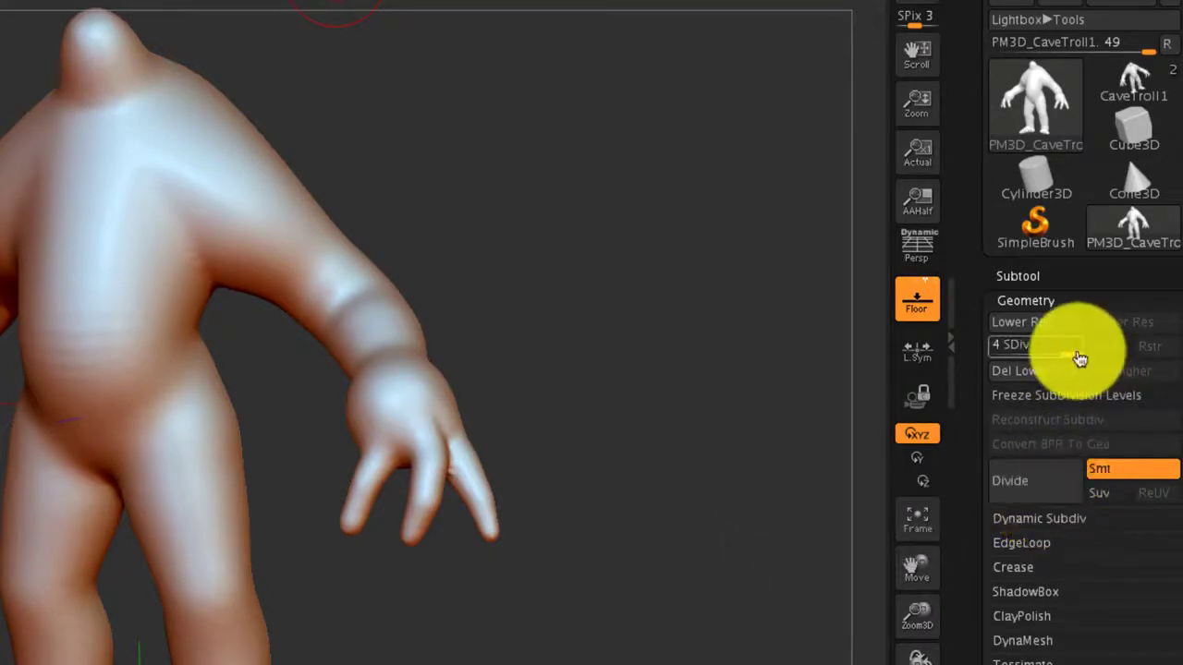
left_click(1051, 373)
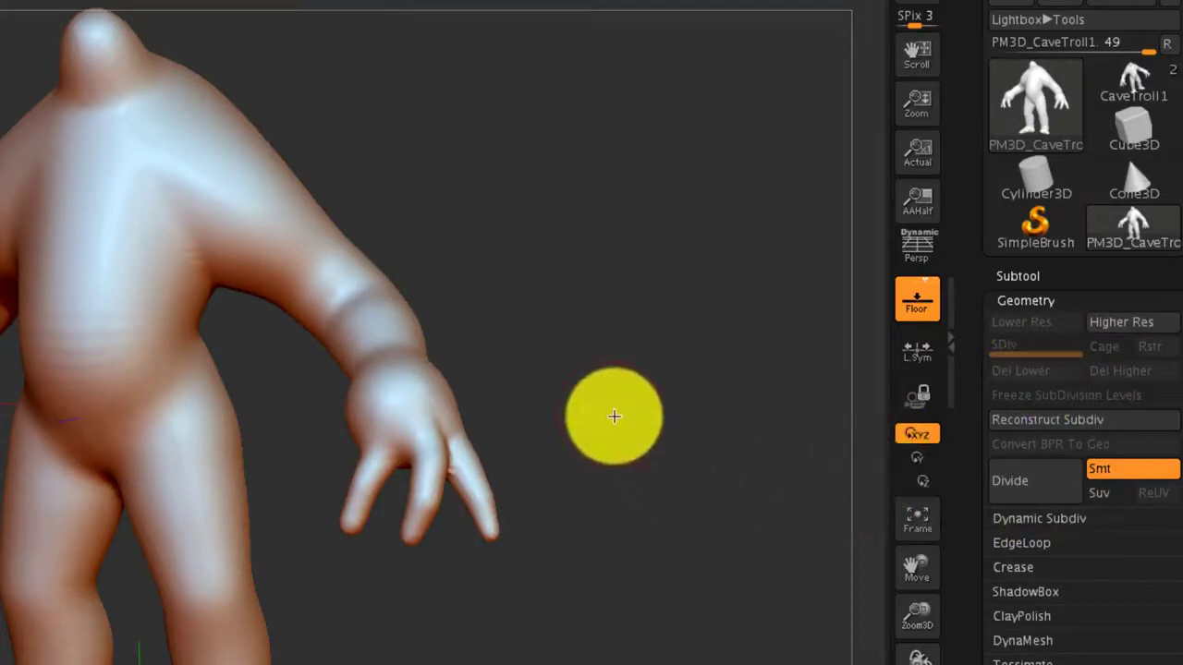
Step: Choose the ChiselCreature brush for sculpting details on the creature mesh
left_click_drag(612, 415, 653, 416)
left_click(43, 137)
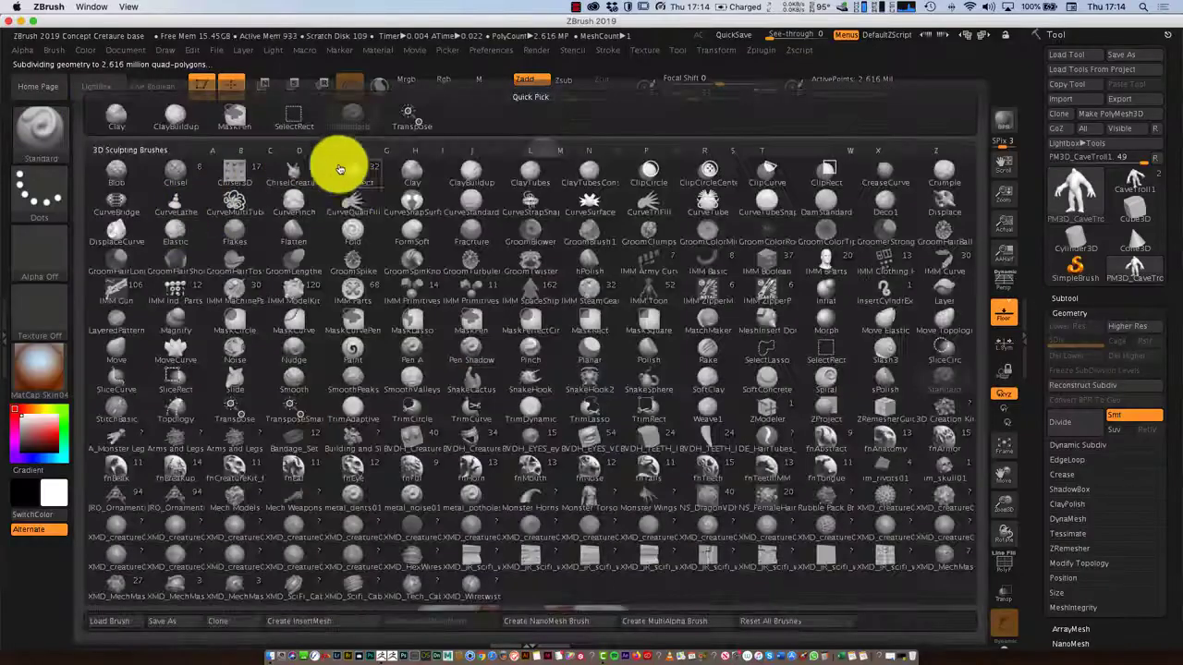
left_click(294, 177)
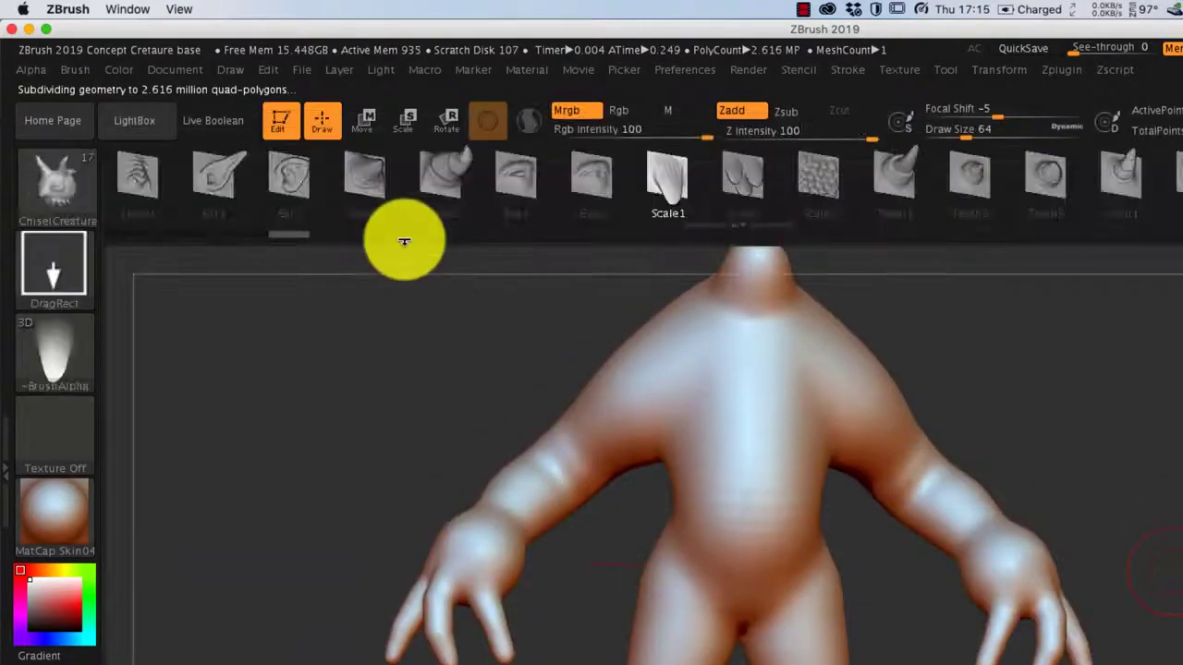
mouse_move(1087, 418)
left_mouse_down()
mouse_move(1013, 408)
mouse_move(1092, 417)
left_mouse_up()
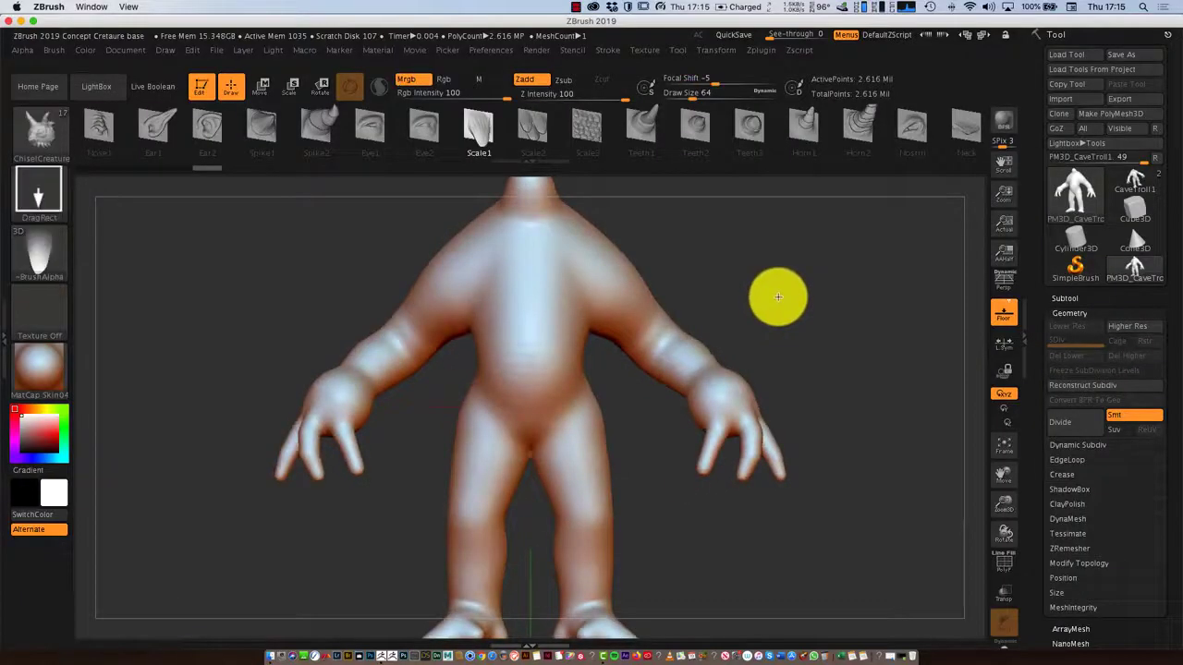
Step: Try stamping the Nose1 shape on the creature's upper chest and undo it
left_click(107, 136)
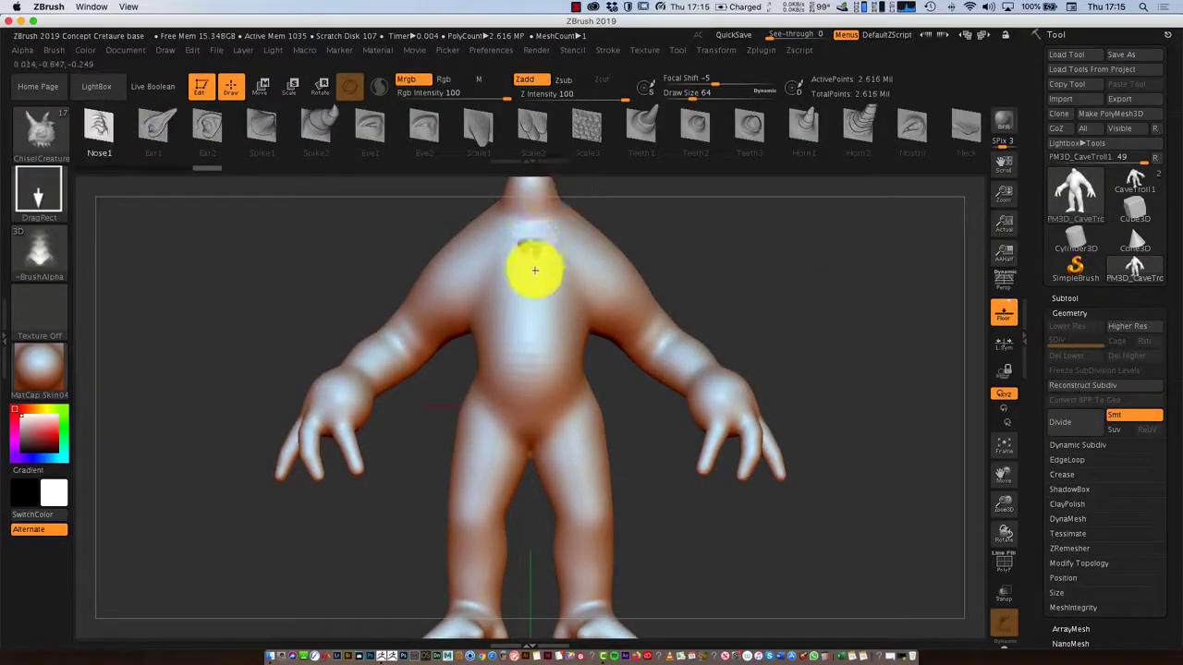
mouse_move(534, 270)
left_mouse_down()
mouse_move(517, 319)
mouse_move(533, 304)
mouse_move(529, 247)
left_mouse_up()
key("ctrl+z")
Step: Set the brush's Z Intensity to 60 and stamp the Scale3 pattern across the creature's upper back
mouse_move(750, 296)
left_mouse_down()
mouse_move(768, 335)
mouse_move(753, 339)
mouse_move(823, 341)
mouse_move(749, 324)
mouse_move(759, 232)
left_mouse_up()
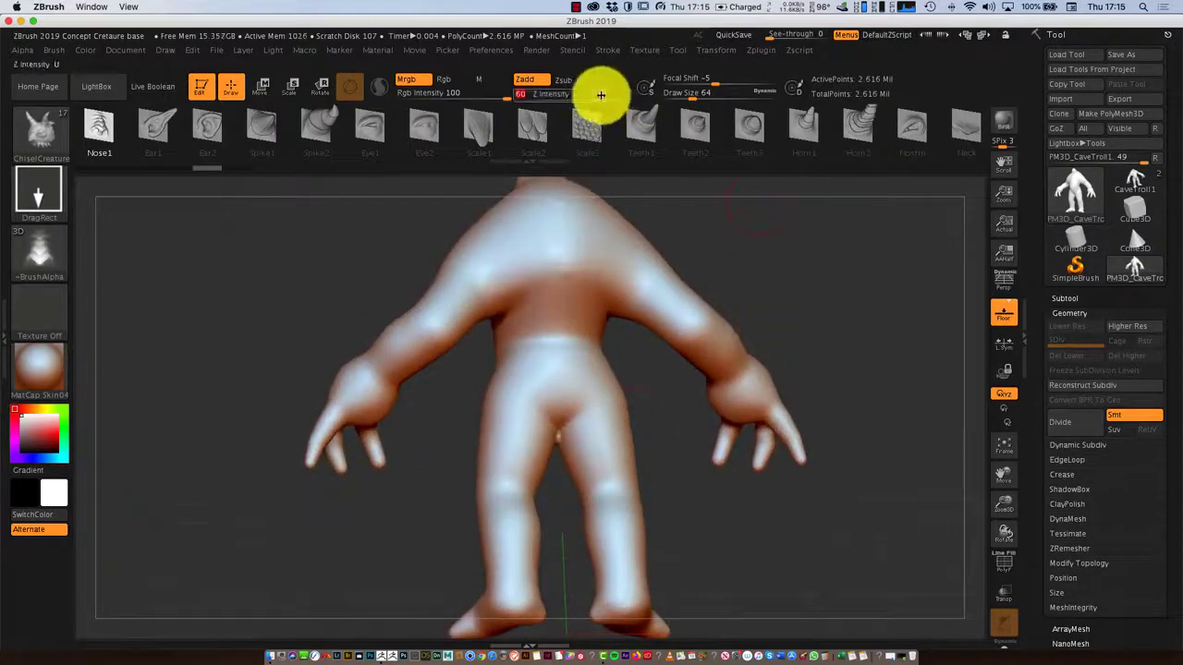
left_click(586, 124)
left_click_drag(598, 220, 557, 296)
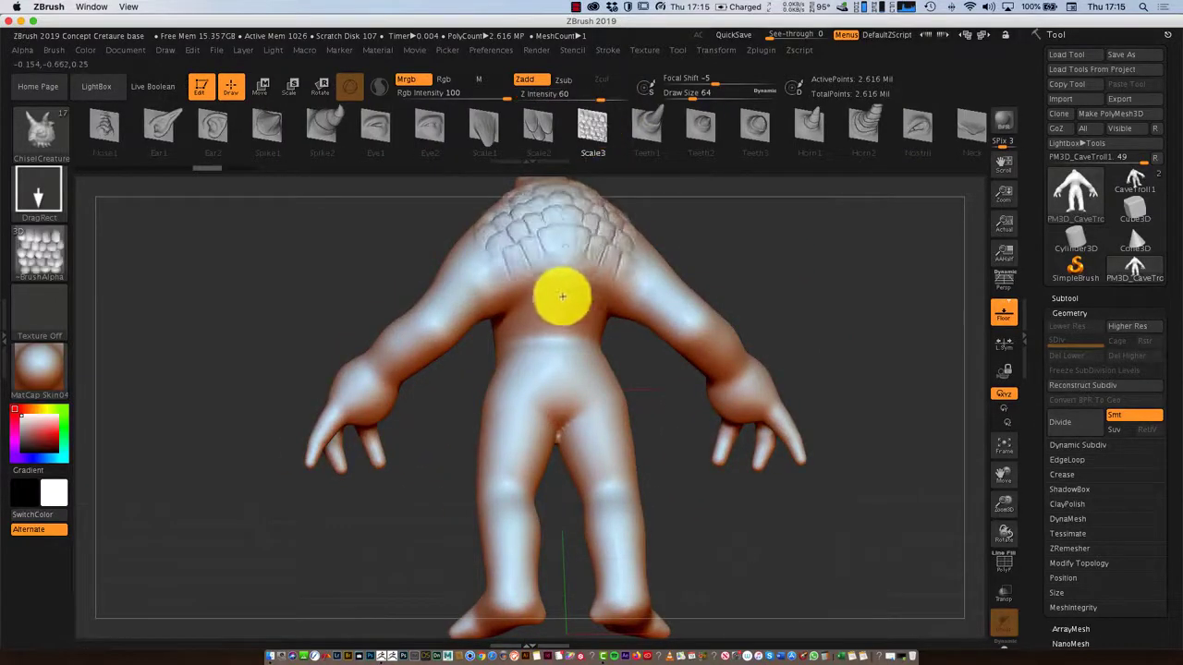
Step: Stamp Nose1 shapes in a column down the front of the torso and on the backs of both arms near the elbows
mouse_move(767, 290)
left_mouse_down()
mouse_move(820, 303)
mouse_move(840, 285)
left_mouse_up()
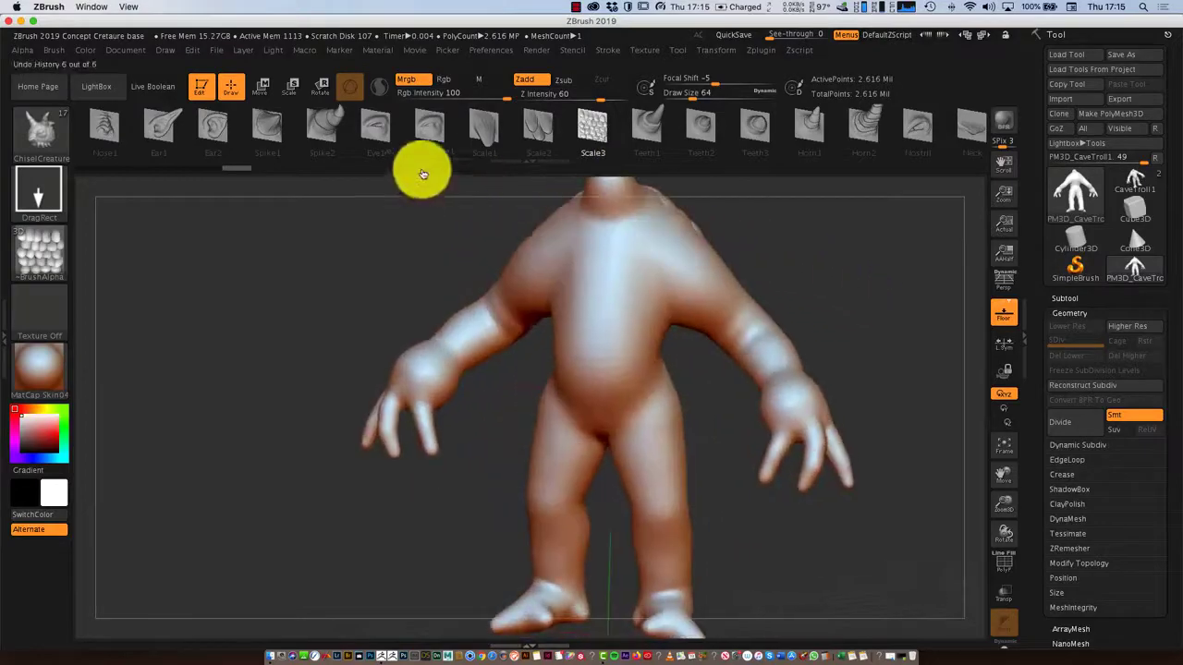
left_click(108, 125)
left_click_drag(829, 226, 818, 223)
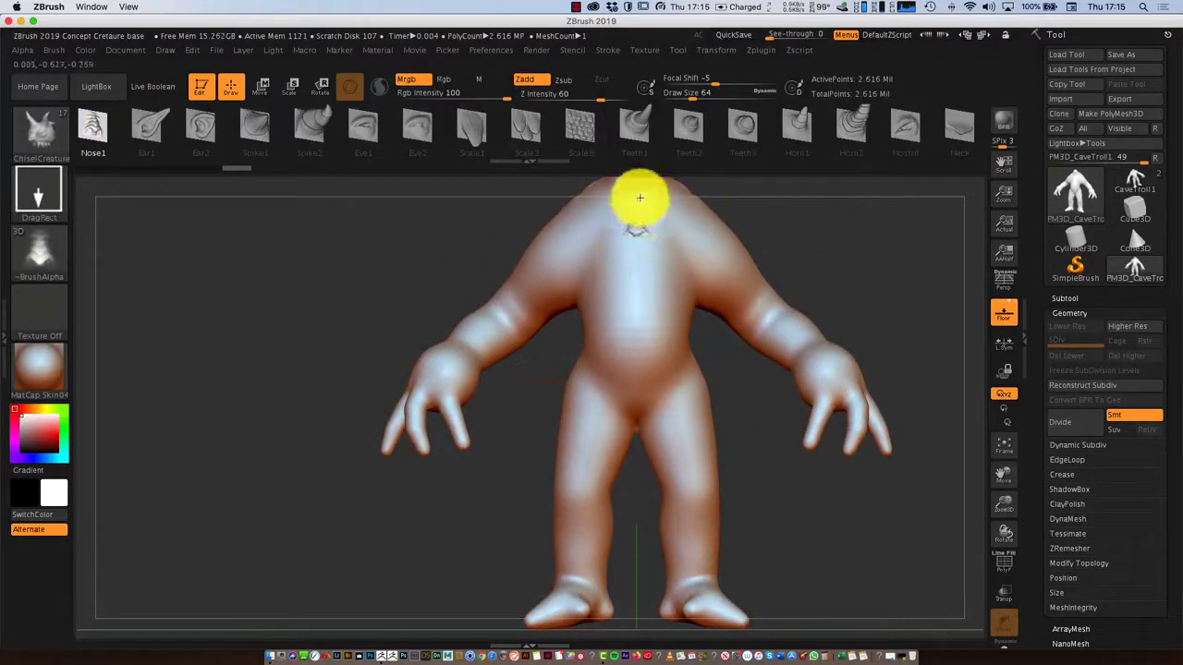
left_click_drag(639, 197, 634, 447)
left_click_drag(863, 328, 946, 290)
mouse_move(792, 342)
left_mouse_down()
mouse_move(852, 349)
mouse_move(752, 314)
mouse_move(734, 272)
mouse_move(810, 364)
left_mouse_up()
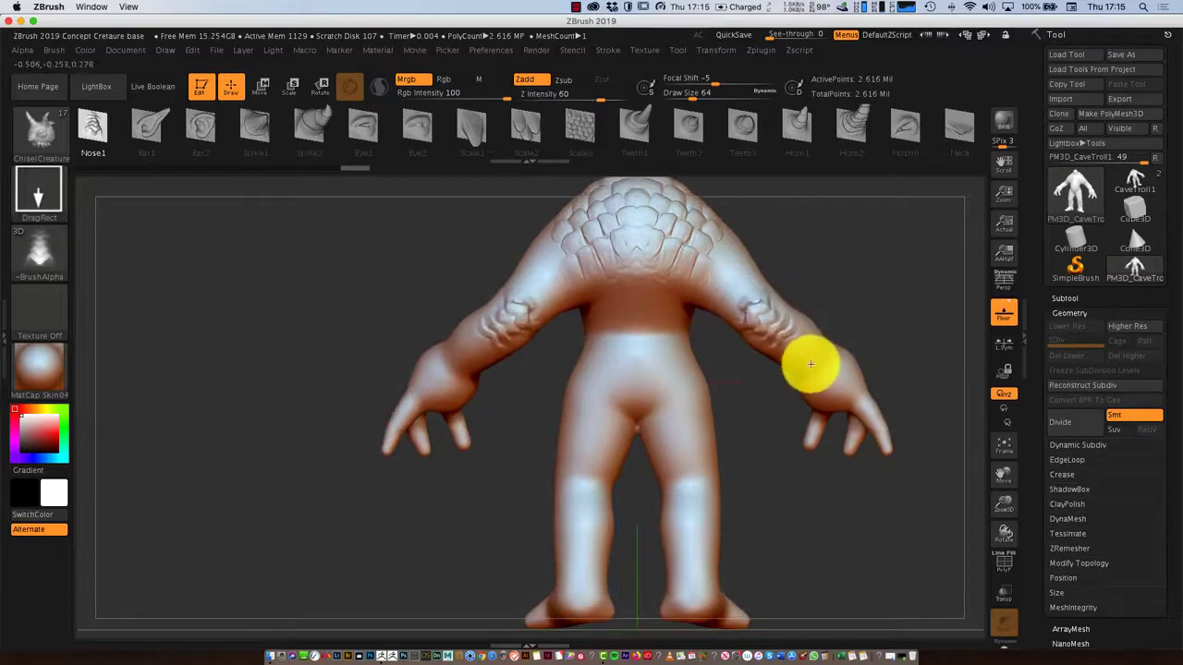
Step: Stamp mirrored Eye1 shapes on the front of the creature's shoulders and down both arms
left_click_drag(879, 323, 821, 427)
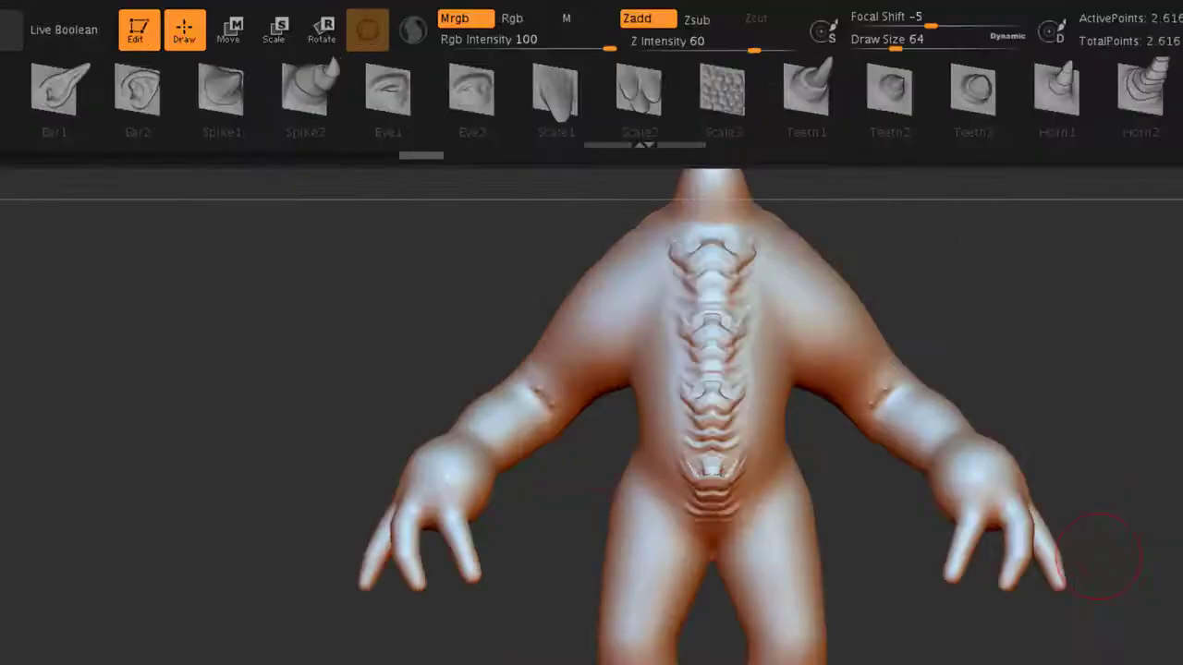
left_click(367, 132)
left_click_drag(774, 267, 776, 292)
left_click_drag(1027, 348, 1007, 379)
left_click_drag(840, 330, 819, 249)
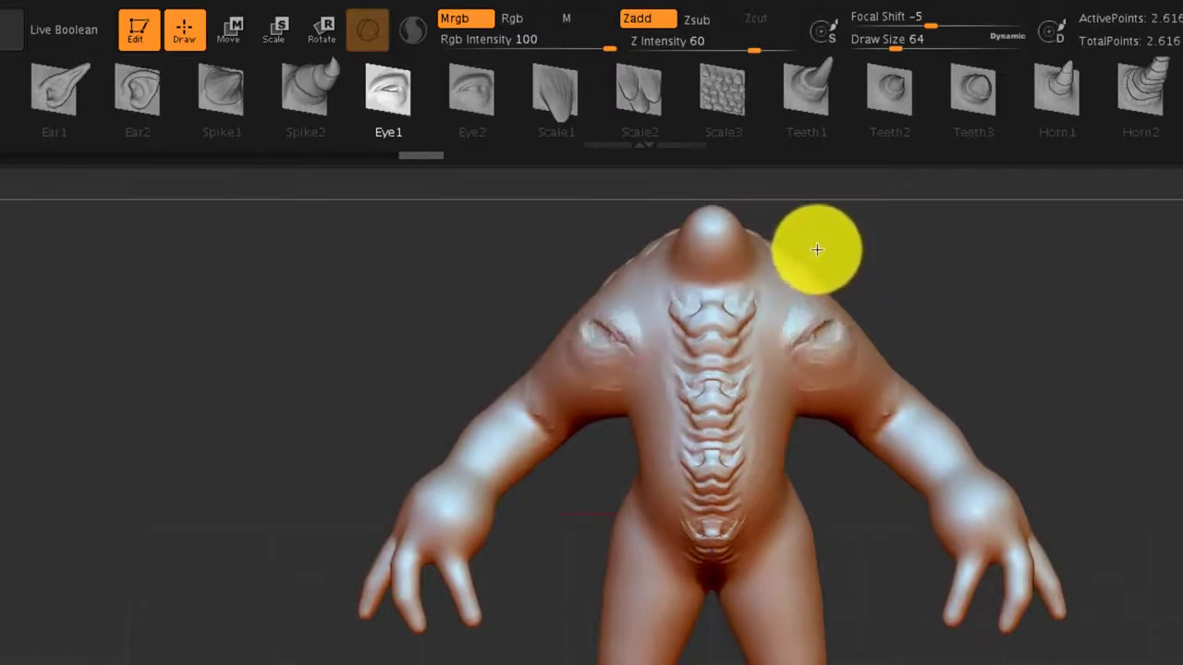
left_click_drag(868, 320, 890, 357)
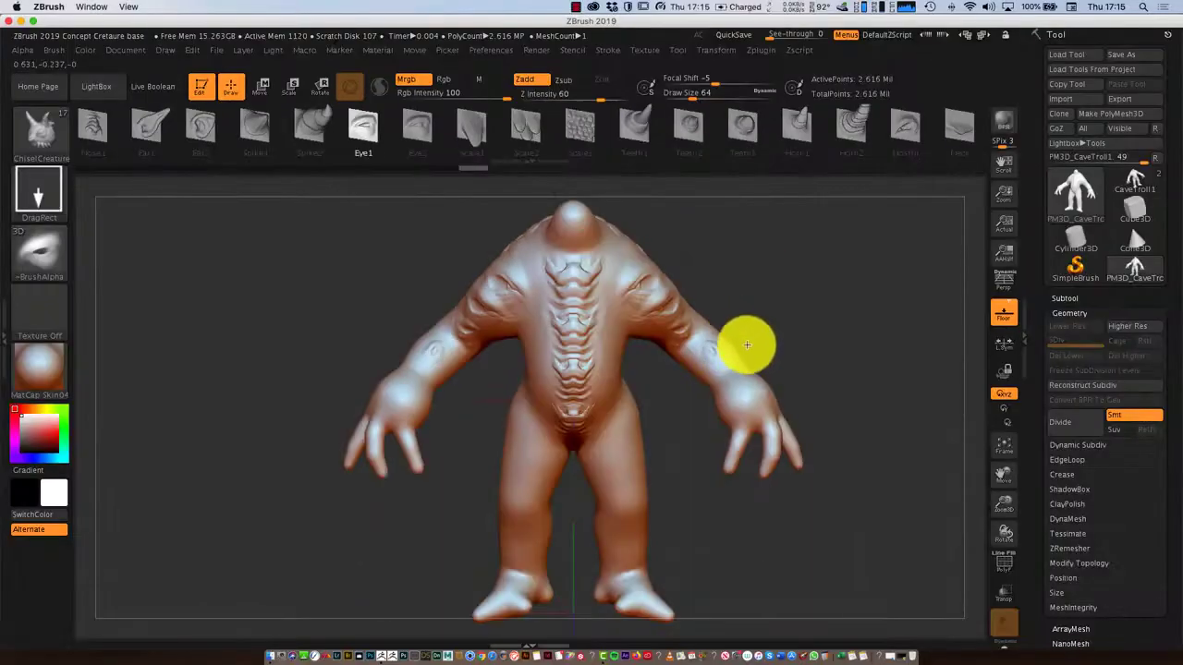
Step: Undo the Eye1 stamps on the shoulders and arms
key("ctrl+z")
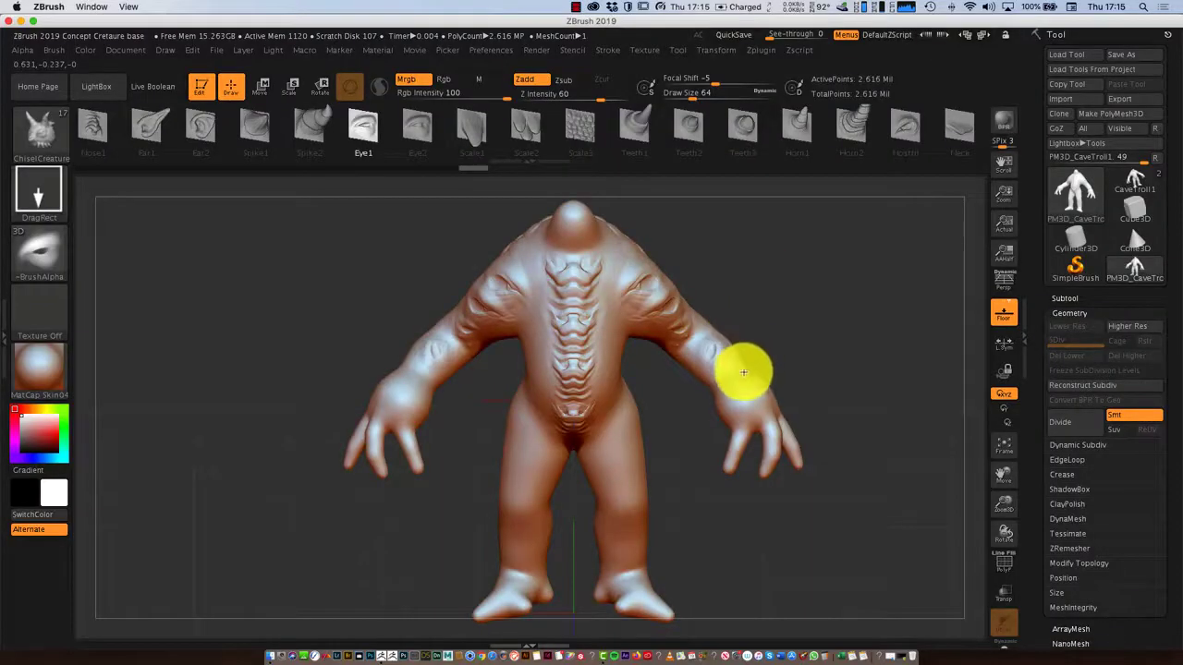
key("ctrl+z")
key("ctrl+z")
key("ctrl+z")
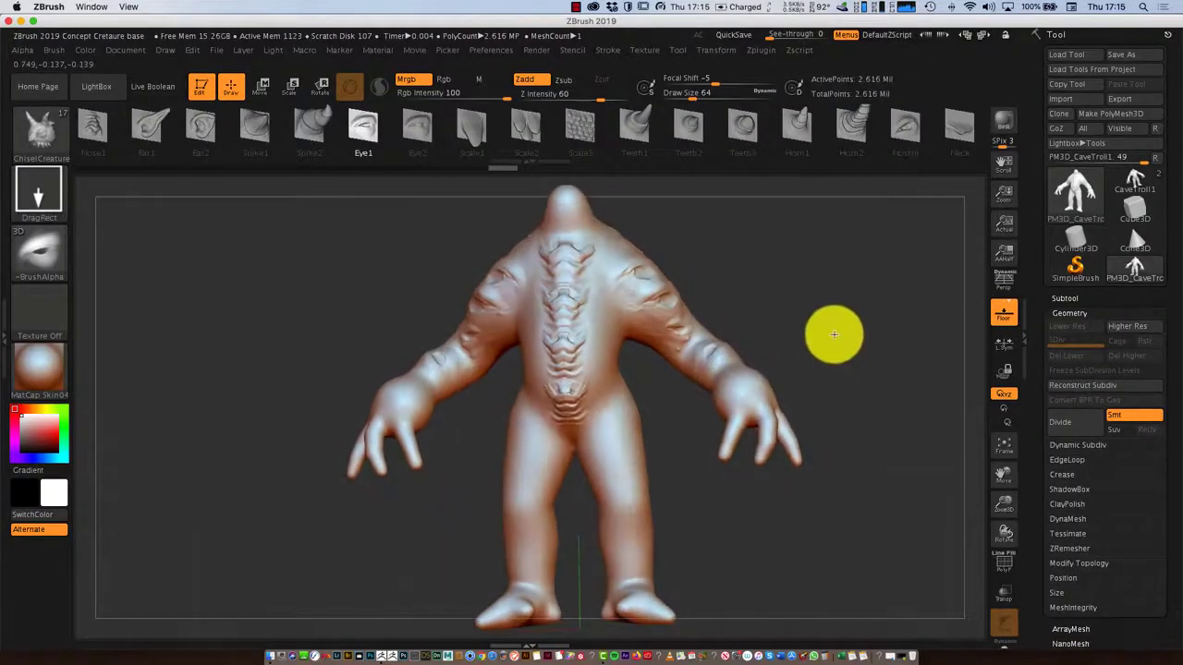
key("ctrl")
key("ctrl+z")
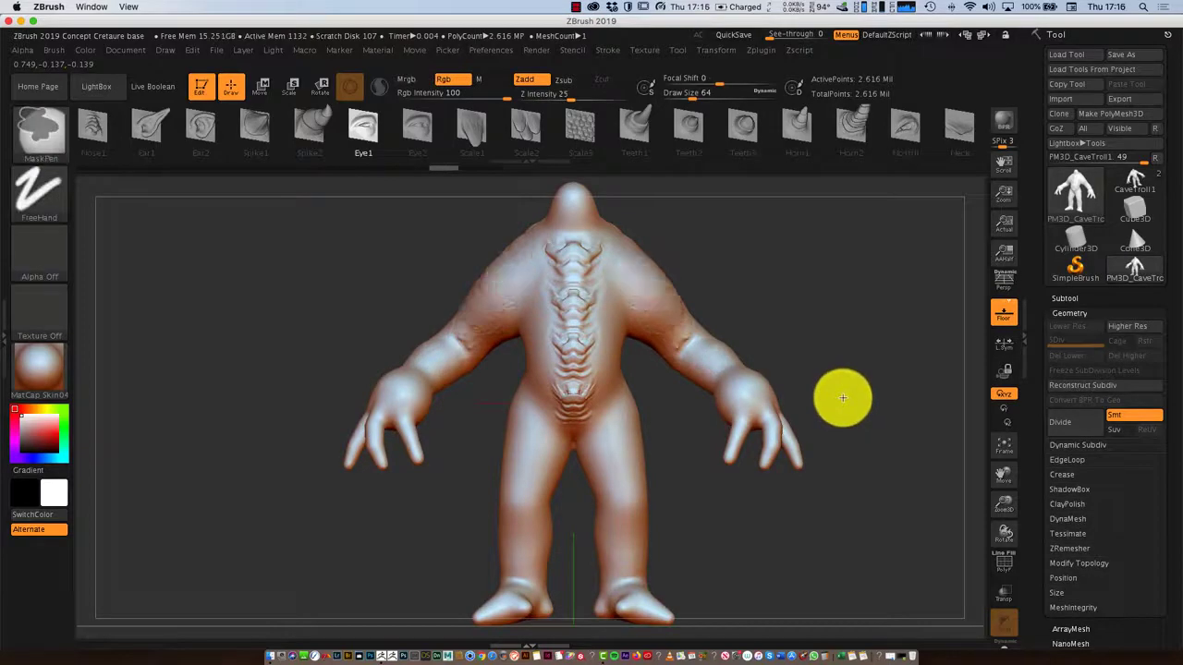
Step: Try a Scale2 stamp on the front of the creature's lower torso and thigh, and undo it
left_click_drag(834, 356, 811, 363)
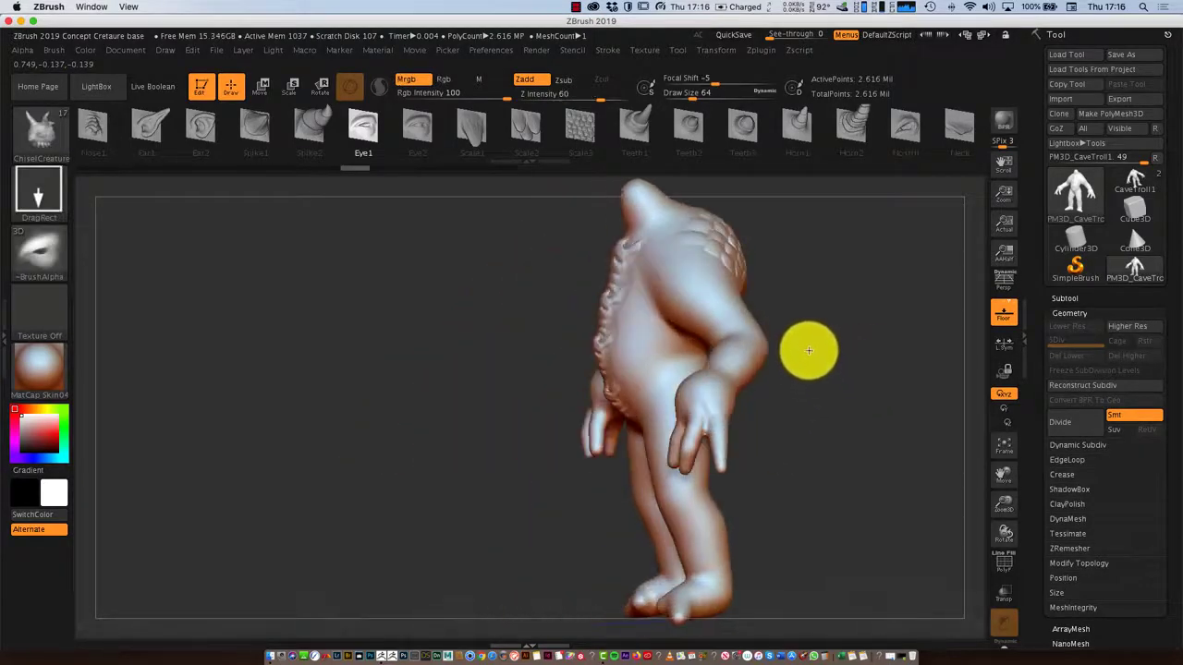
left_click(526, 129)
mouse_move(767, 406)
left_mouse_down()
mouse_move(792, 441)
mouse_move(816, 424)
left_mouse_up()
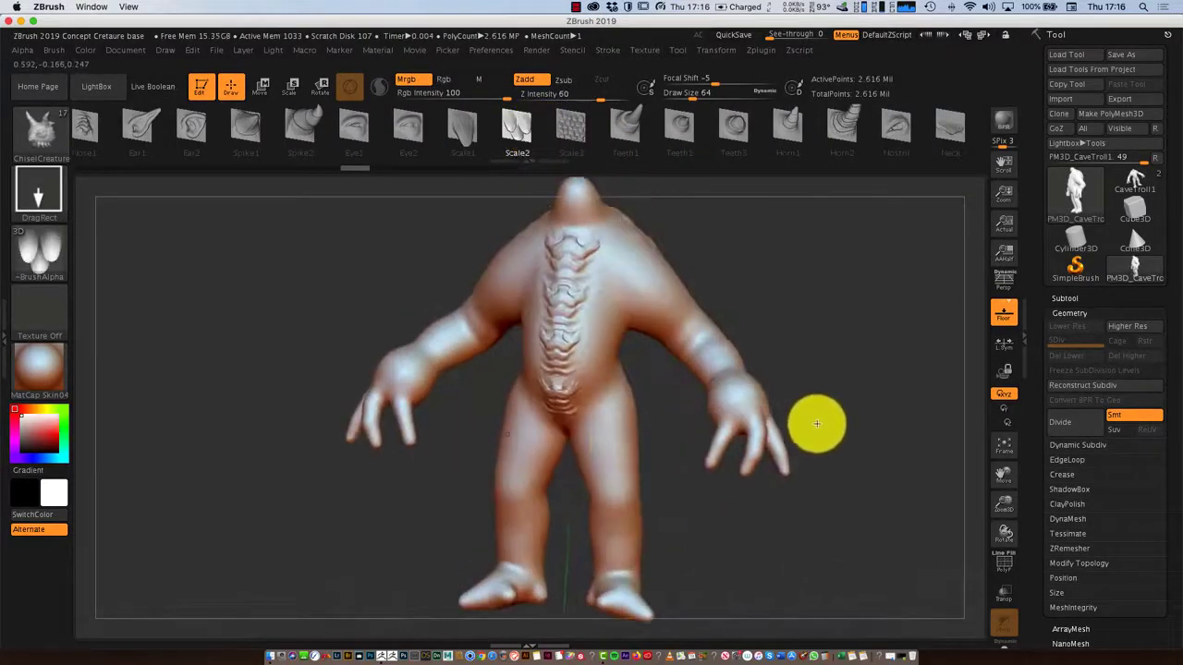
mouse_move(635, 356)
left_mouse_down()
mouse_move(615, 380)
mouse_move(617, 476)
left_mouse_up()
mouse_move(812, 346)
left_mouse_down()
mouse_move(789, 343)
mouse_move(808, 375)
mouse_move(840, 345)
mouse_move(821, 369)
mouse_move(839, 357)
mouse_move(823, 349)
left_mouse_up()
key("ctrl")
key("ctrl+z")
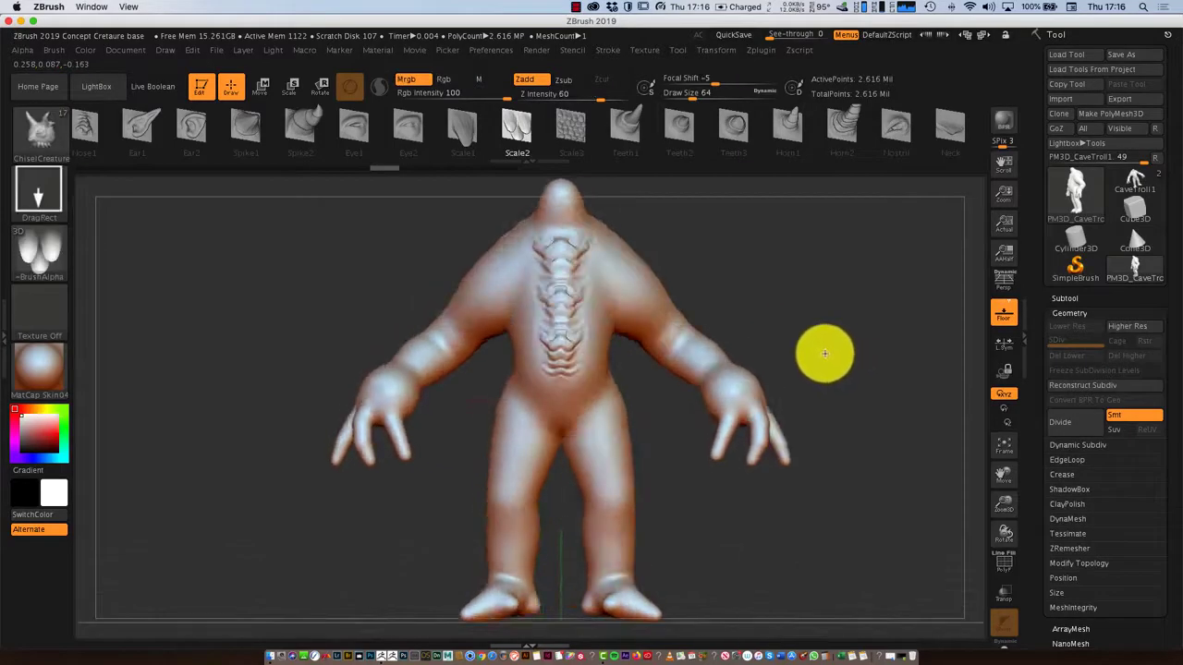
Step: Select the Scale3 shape, set Z Intensity to 45 and stamp mirrored scales across the front of both shoulders
left_click_drag(857, 194, 815, 360)
left_click(572, 127)
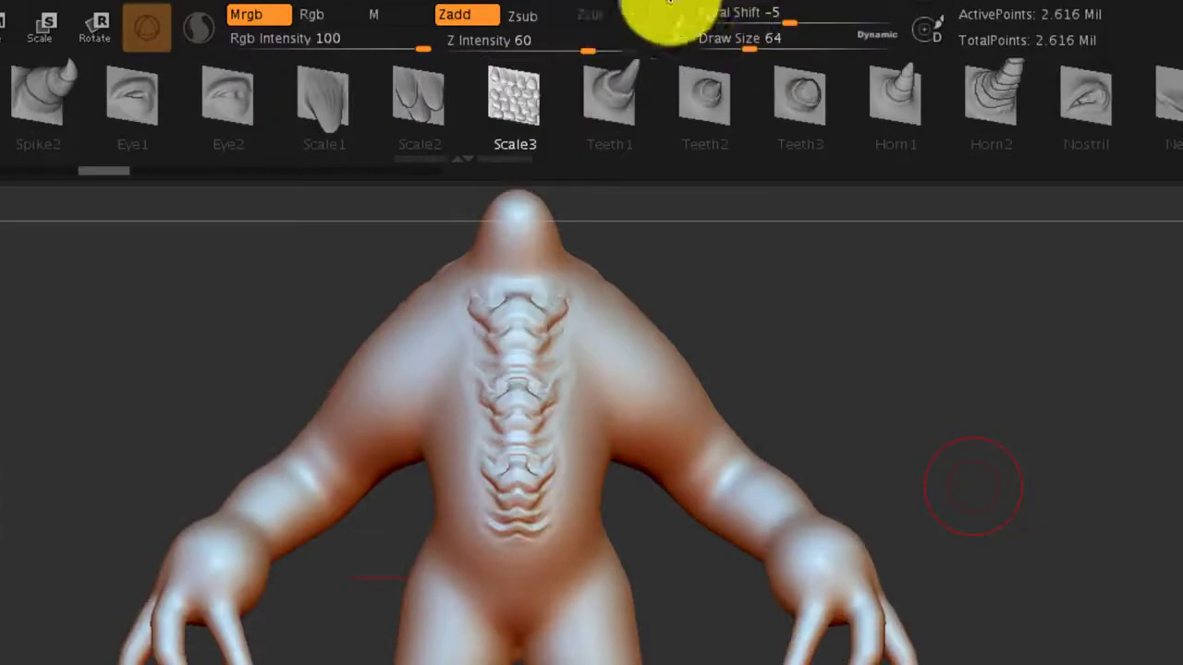
left_click_drag(589, 41, 558, 44)
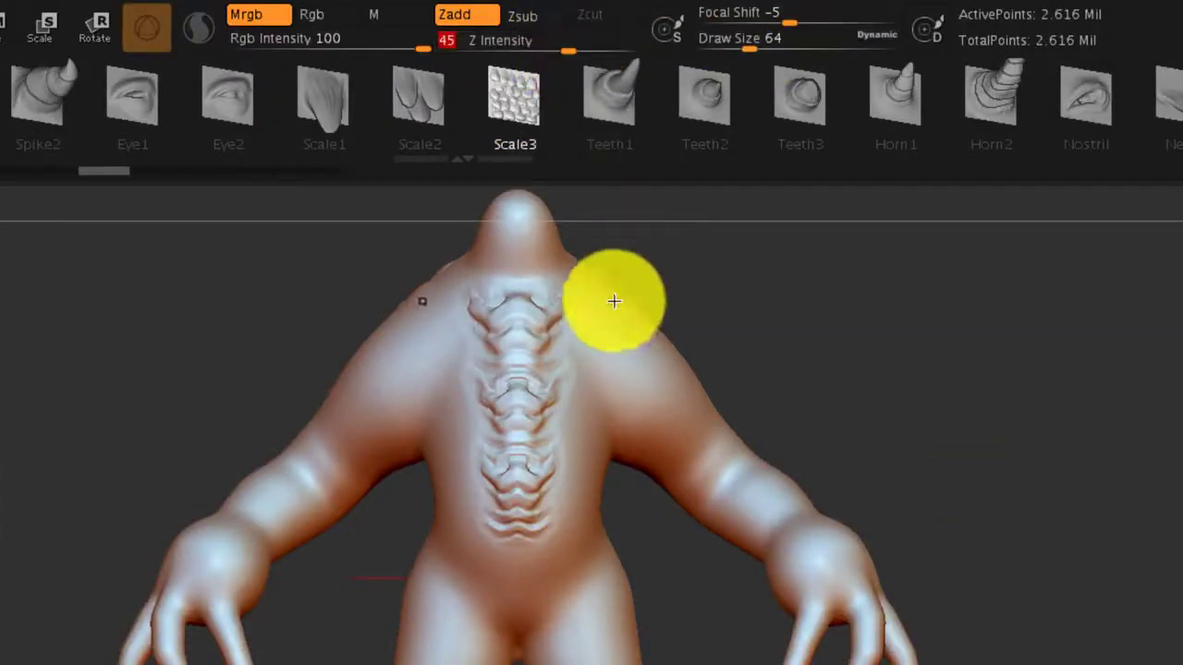
mouse_move(640, 203)
left_mouse_down()
mouse_move(637, 322)
mouse_move(672, 332)
mouse_move(662, 311)
left_mouse_up()
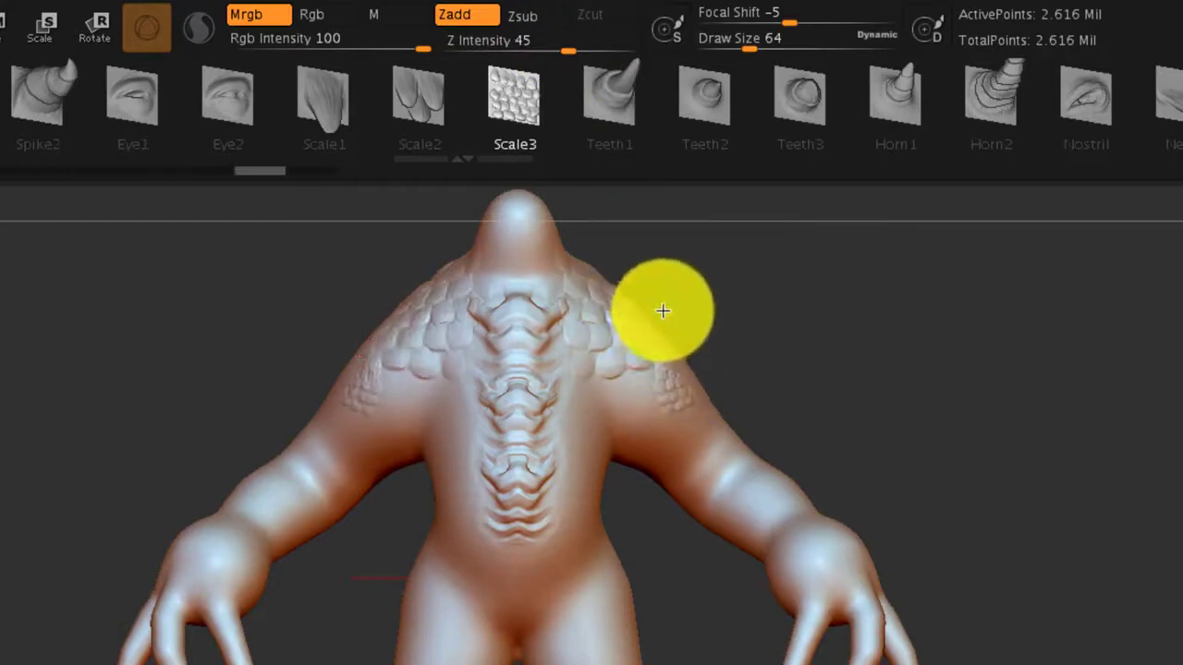
Step: Try another Scale3 stamp on the shoulders at Z Intensity 78, and undo all the front shoulder scales
left_click_drag(555, 41, 589, 42)
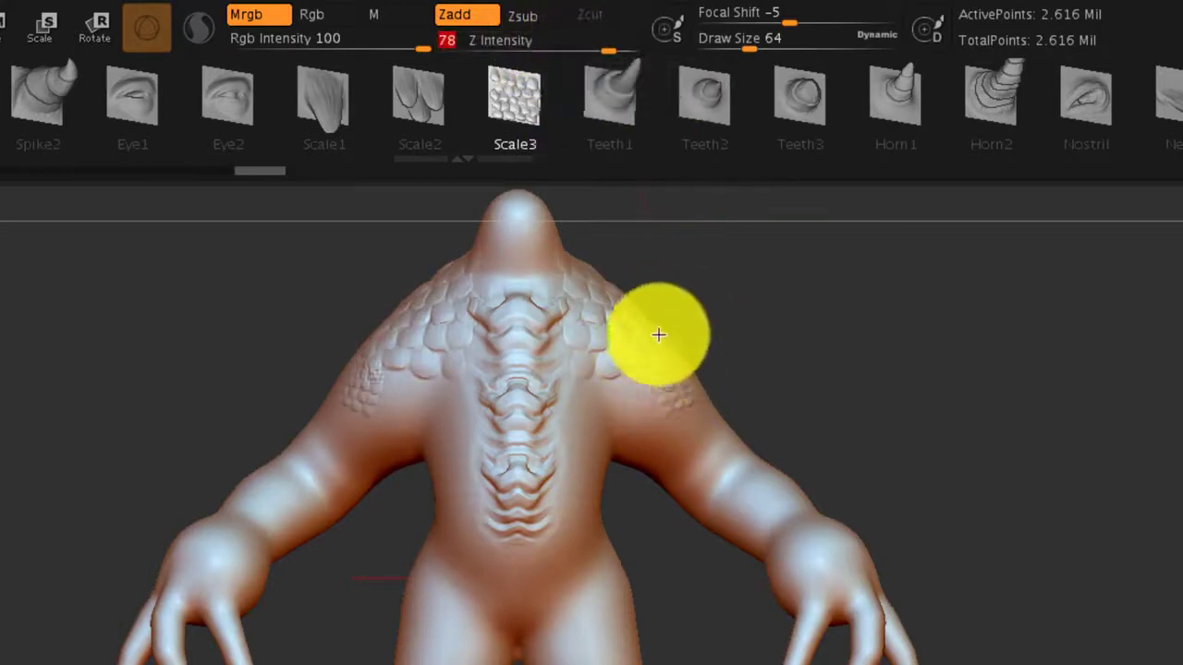
left_click_drag(660, 330, 638, 280)
key("ctrl+z")
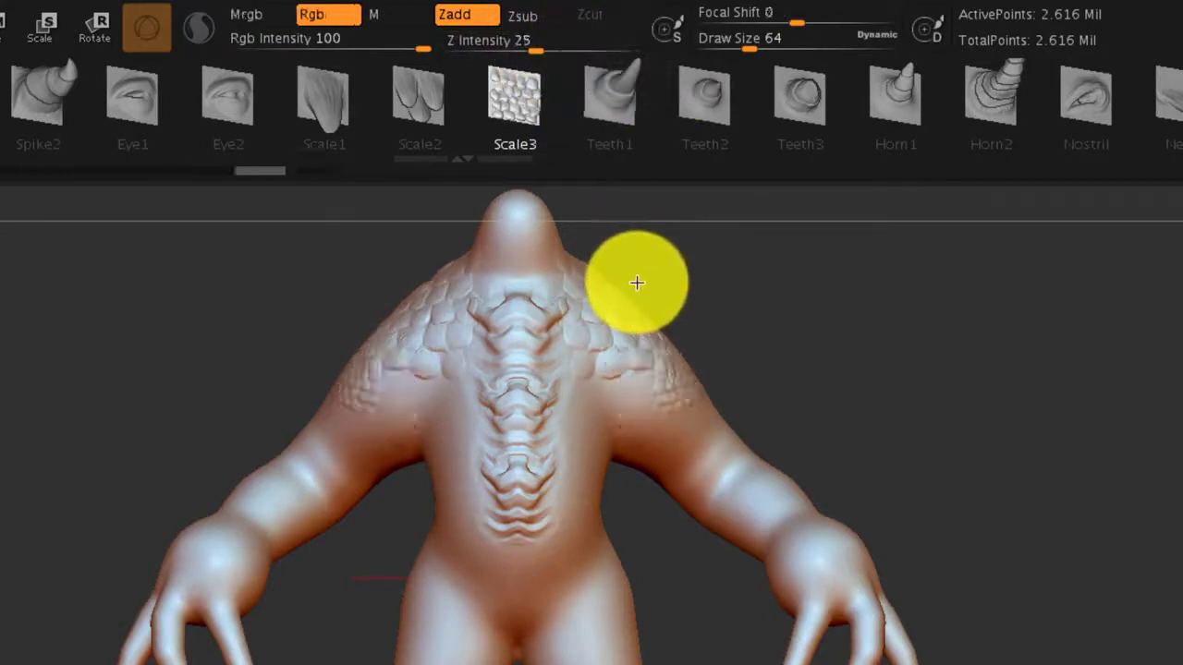
key("ctrl+z")
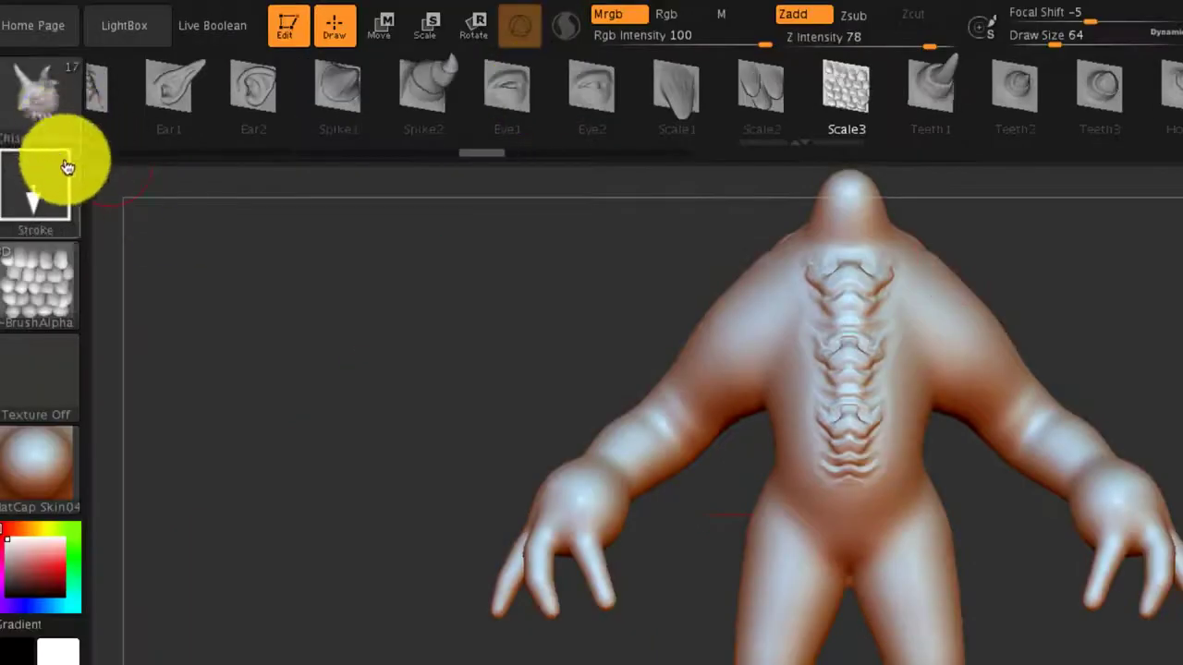
Step: Switch to the Standard brush and load Alpha 25 as its alpha
left_click(47, 87)
left_click(711, 74)
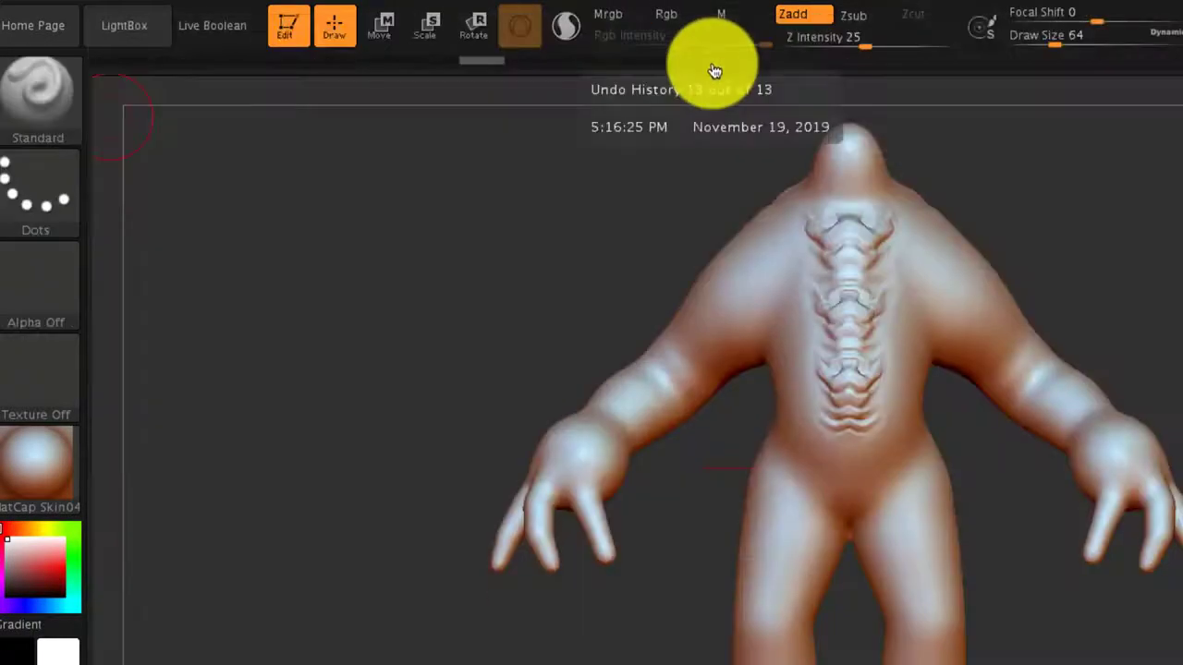
left_click(55, 296)
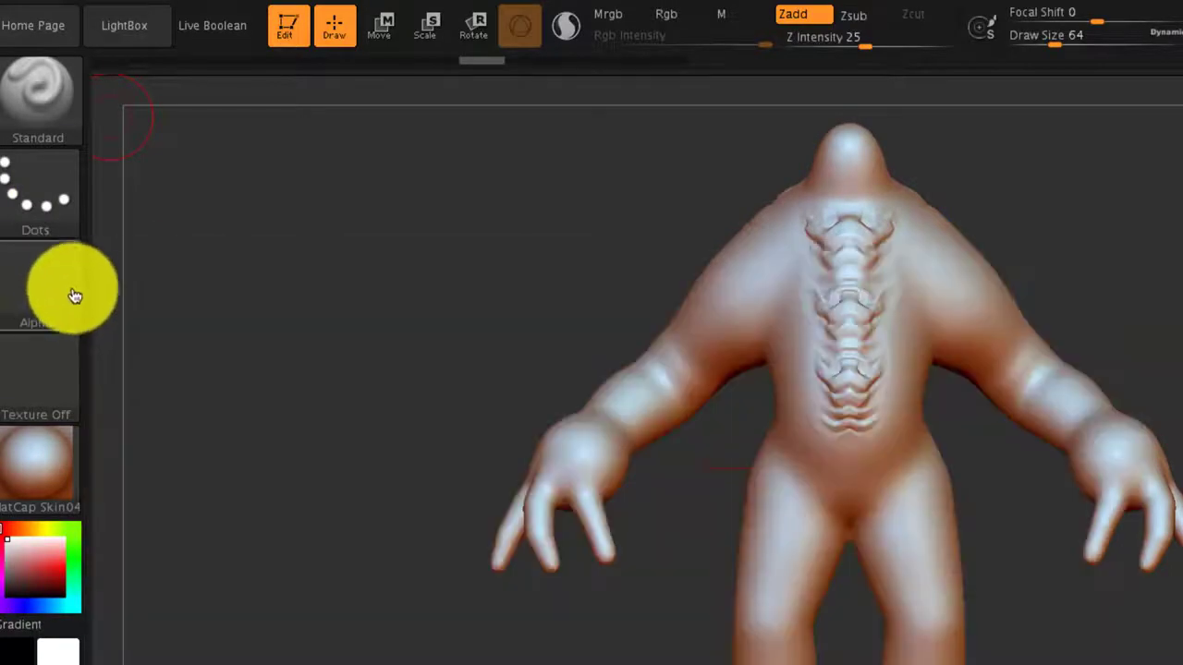
left_click(74, 296)
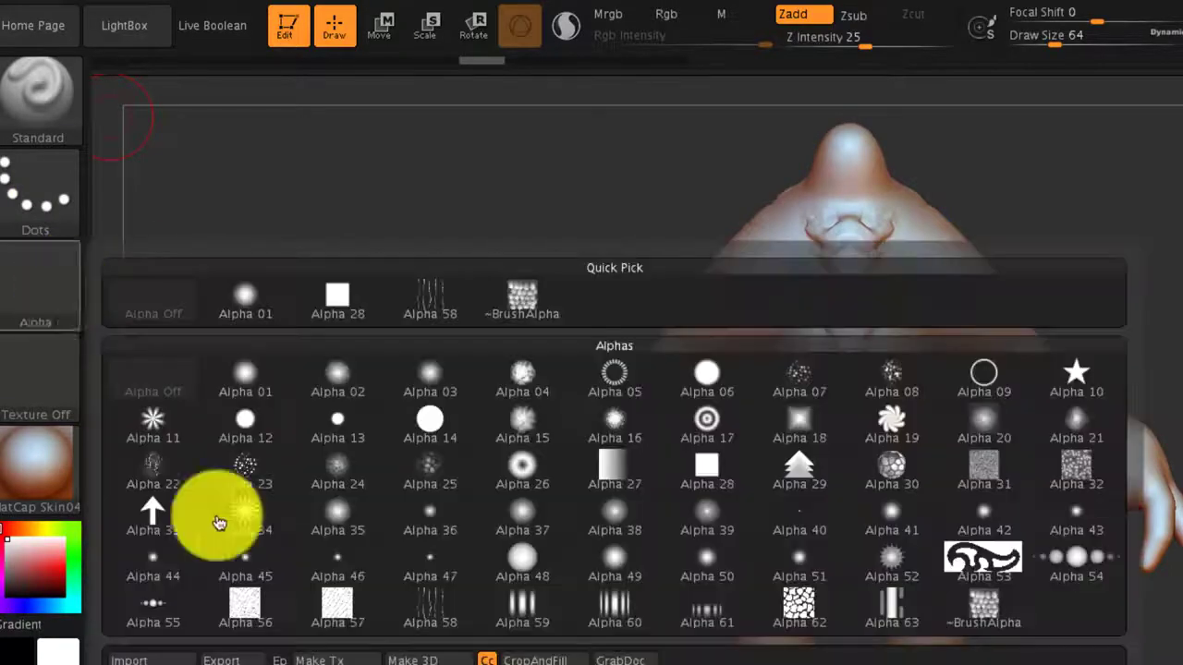
mouse_move(1100, 486)
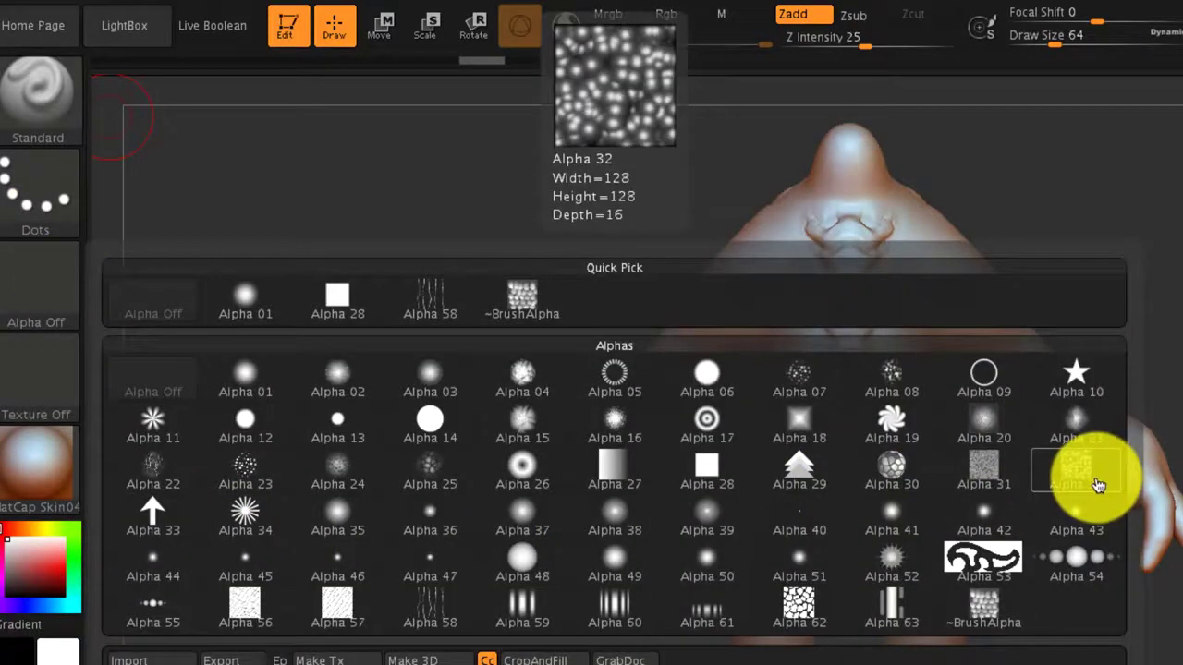
mouse_move(987, 605)
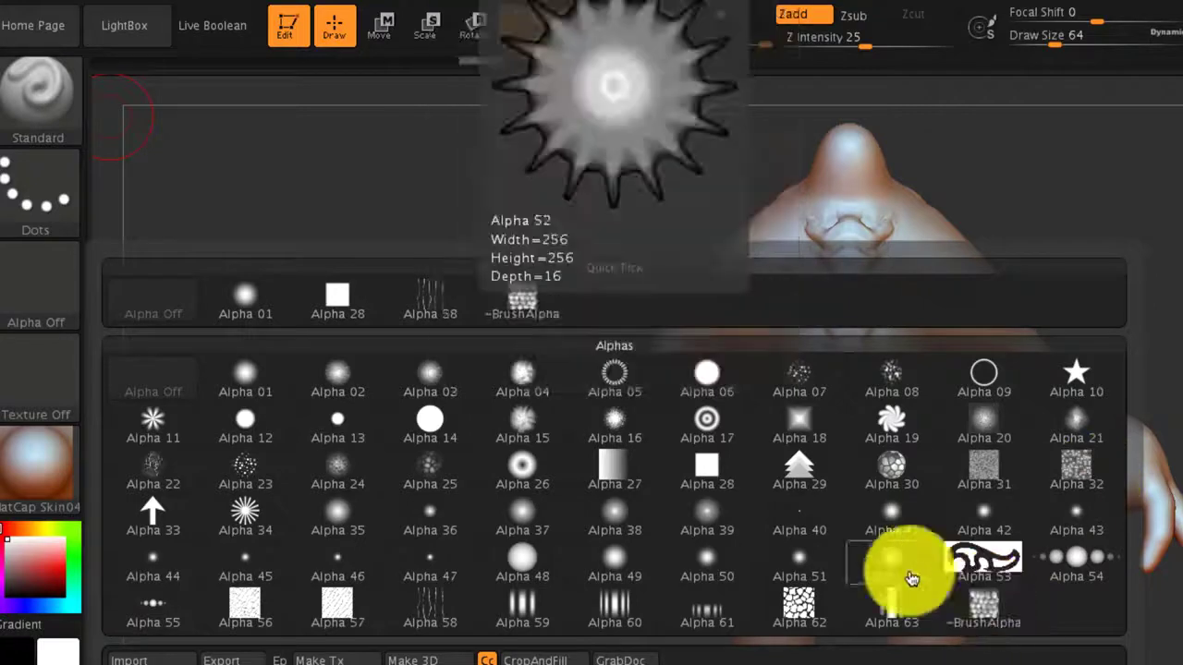
left_click(434, 469)
Step: Set Z Intensity to 26, try a Dots stroke across the front of the shoulders, and undo it
type("17")
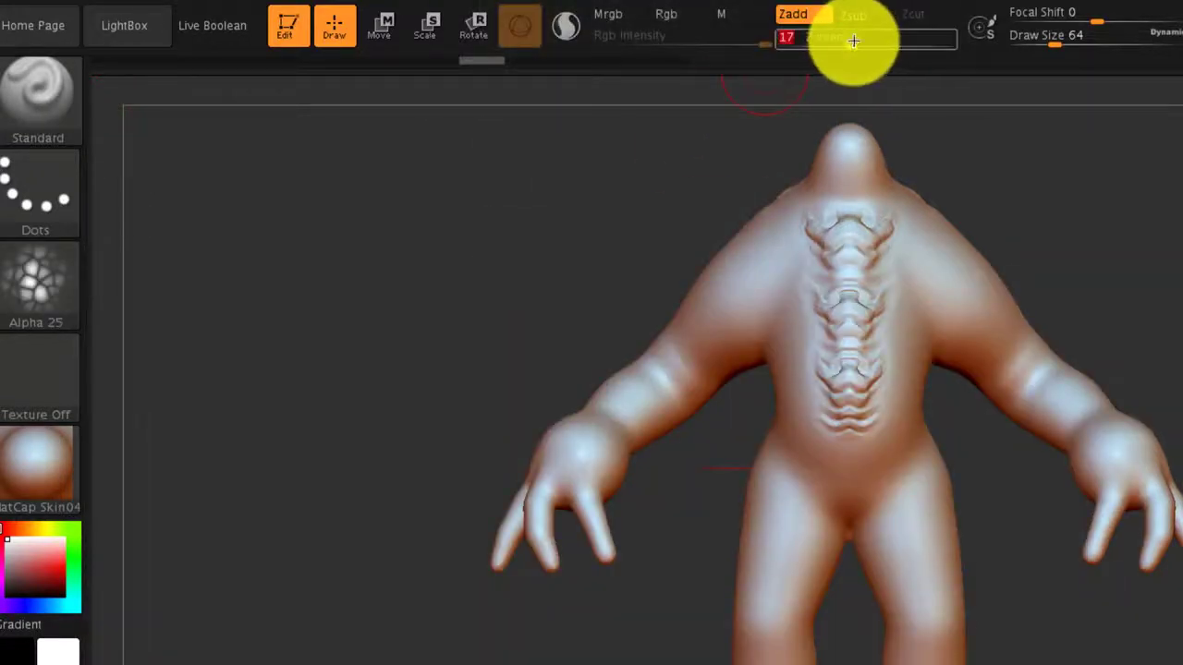
key("Return")
type("26")
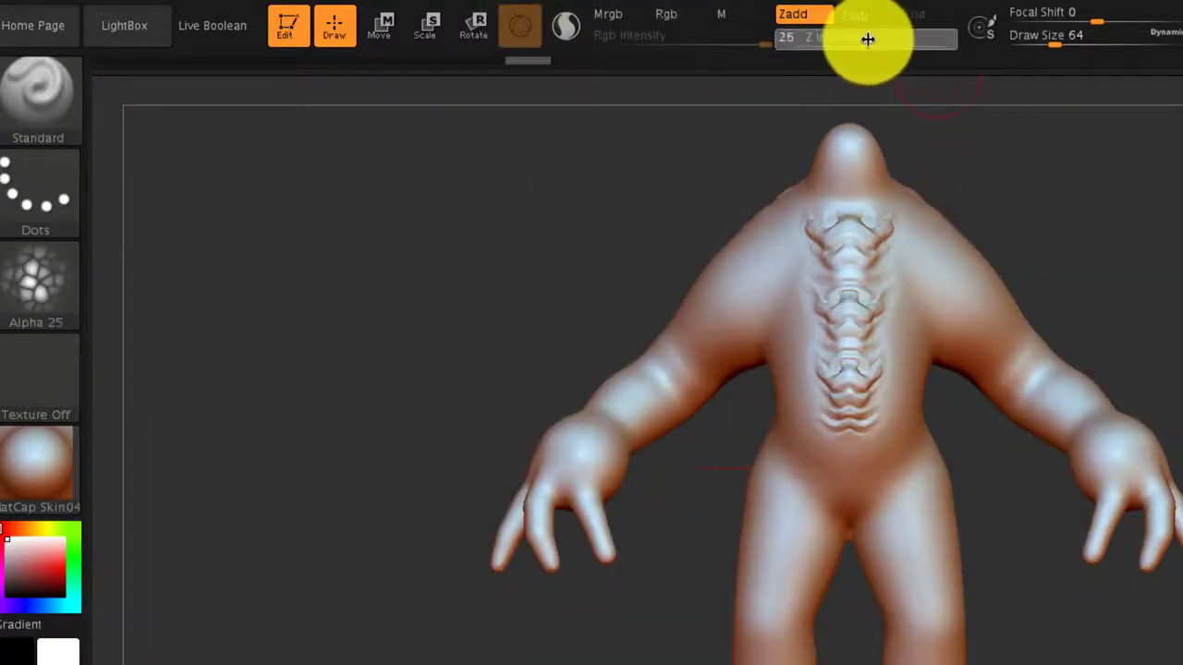
key("Return")
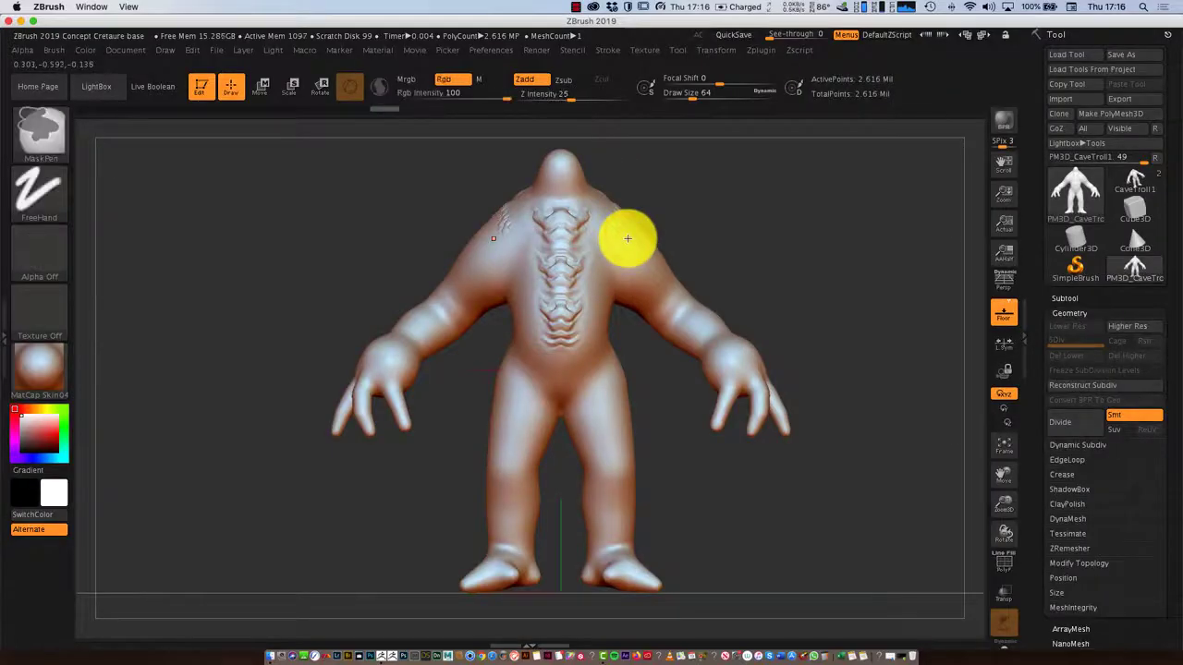
left_click_drag(607, 240, 677, 288)
key("ctrl")
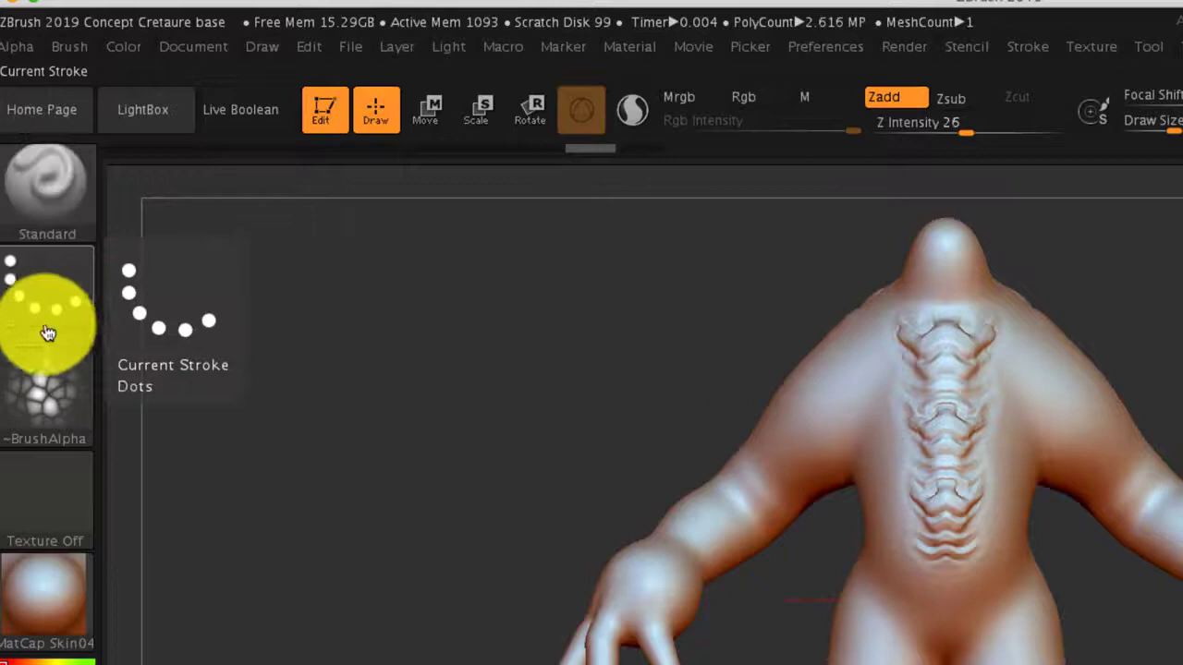
Step: Change the stroke type to DragRect and try stamping Alpha 25 on the front of both shoulders
left_click(41, 213)
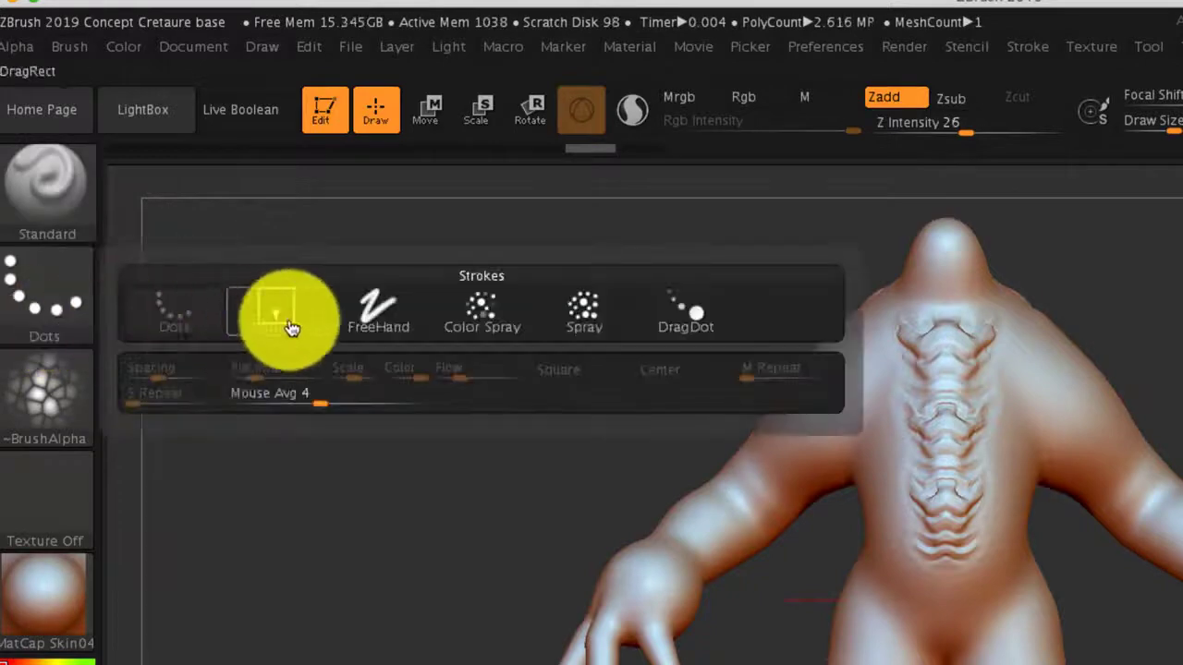
left_click(178, 211)
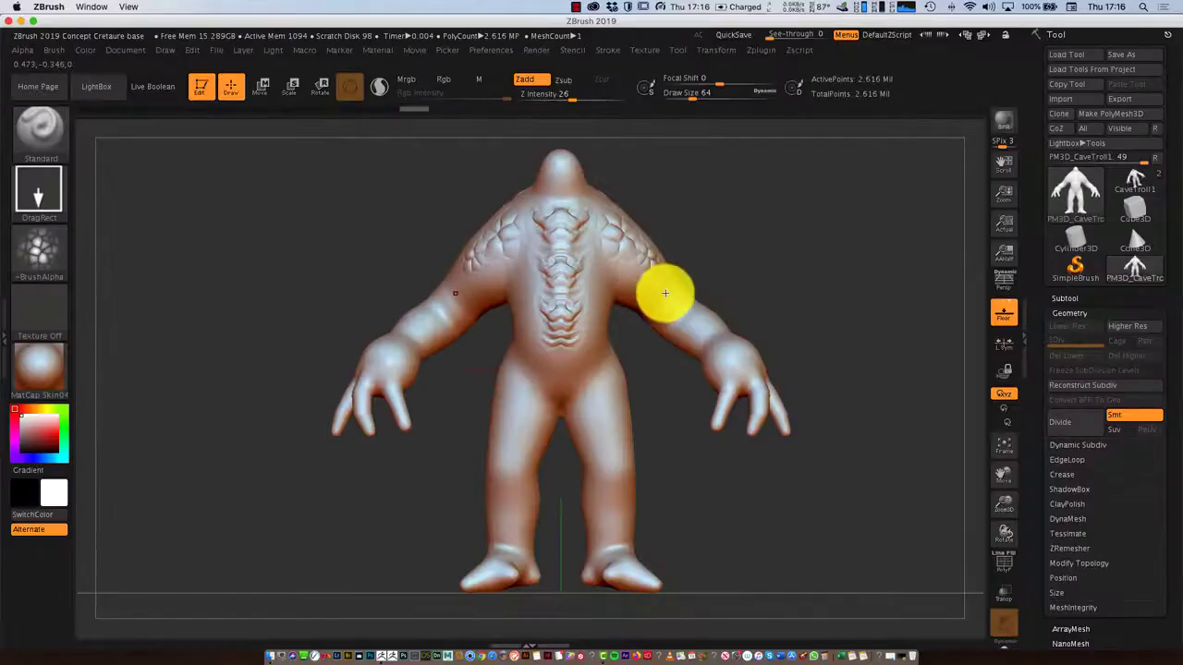
left_click(666, 293)
Step: Set Z Intensity to 13, choose Alpha 22 with Zsub, and carve its vein pattern into the front of both shoulders
left_click(601, 95)
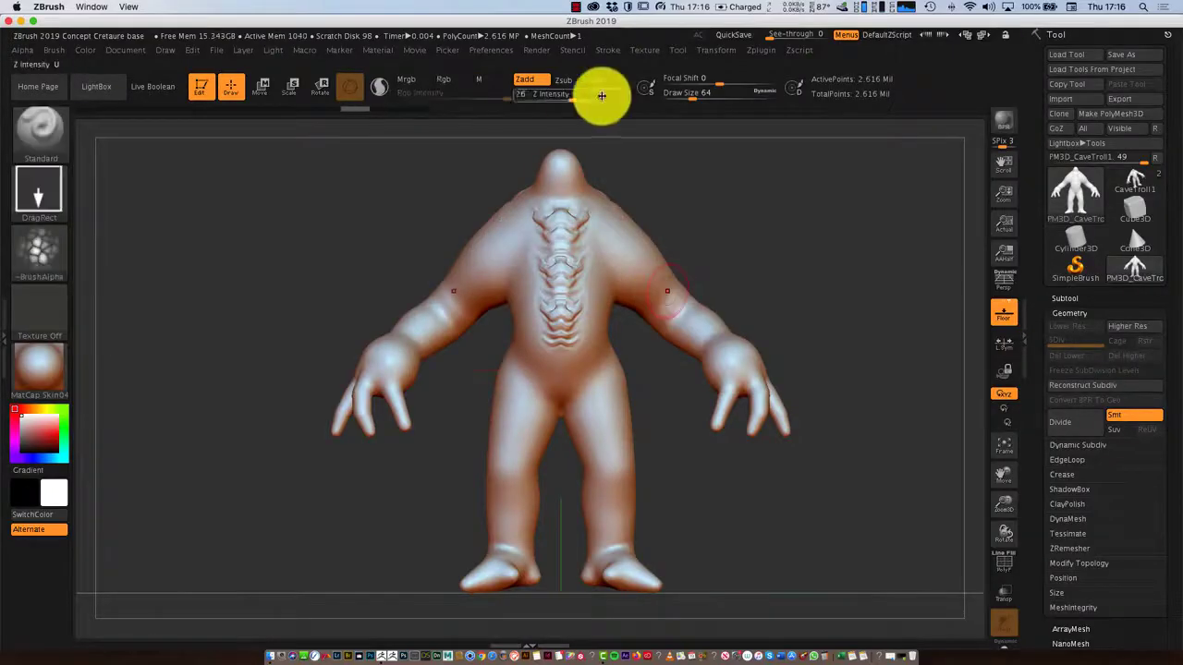
type("13")
left_click(41, 249)
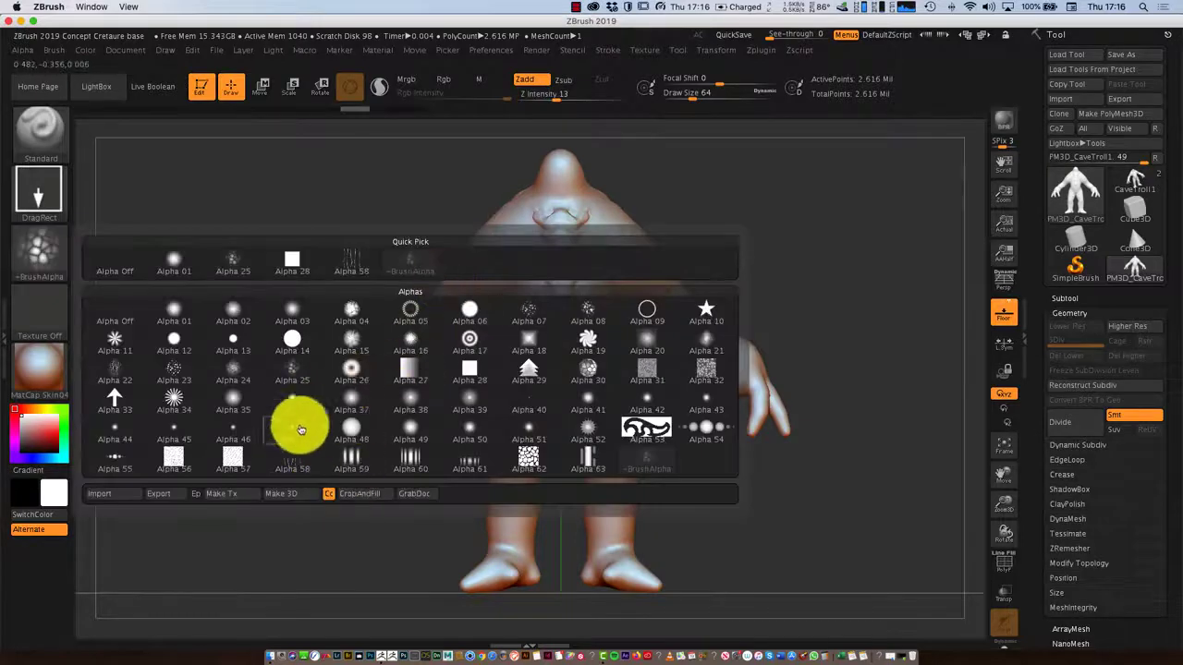
left_click(129, 387)
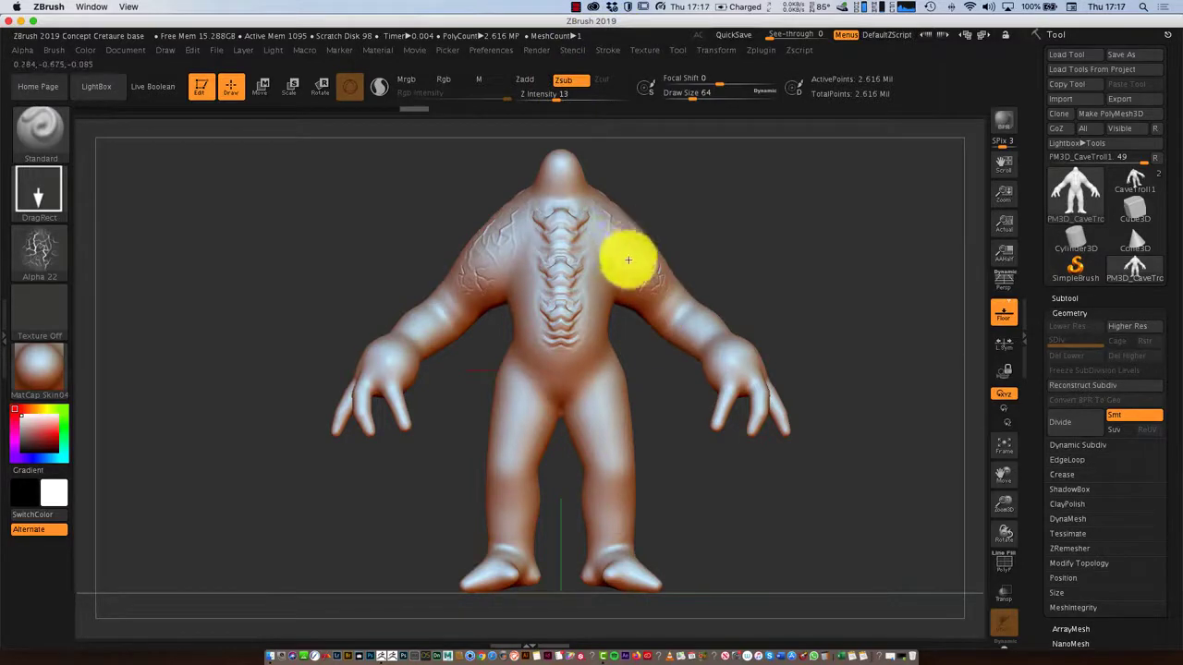
Step: Smooth the carved detail on the outer side of the shoulder and upper arm
left_click_drag(749, 266, 826, 275)
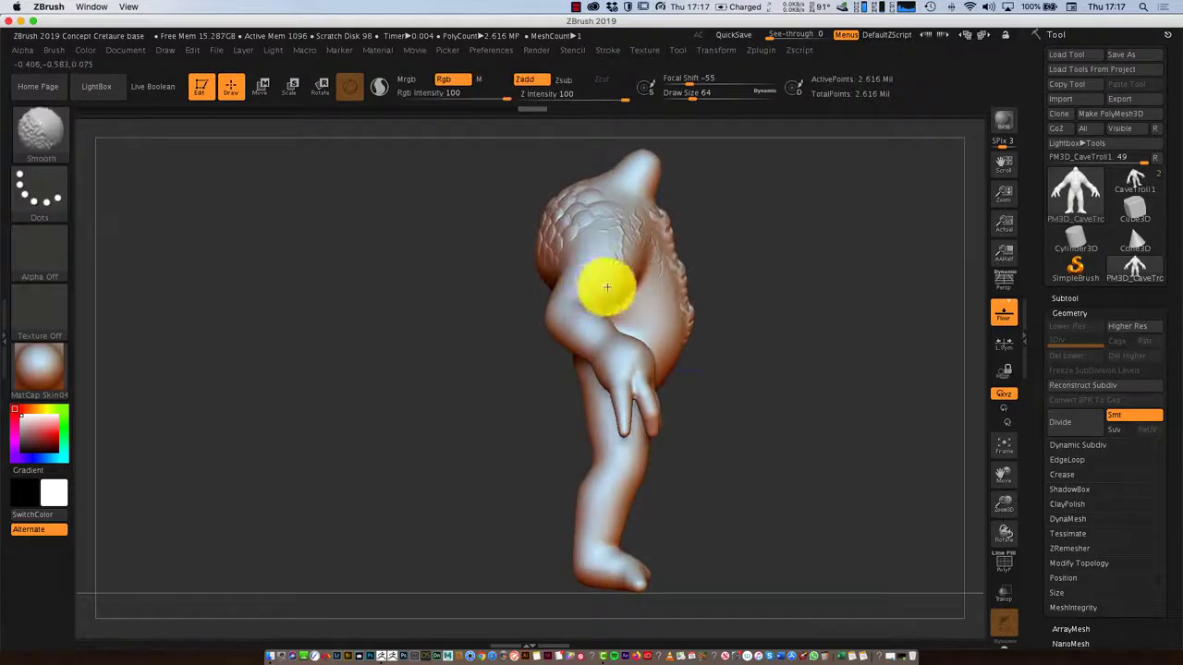
key("shift")
left_click_drag(609, 209, 595, 265)
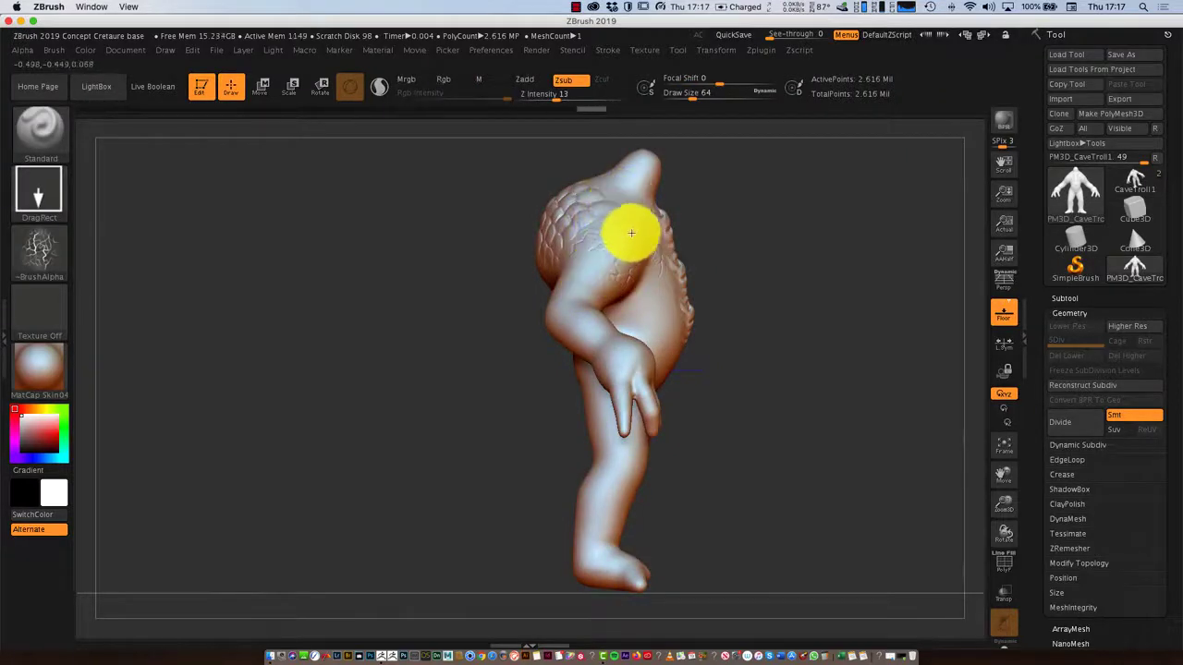
Step: Carve the Alpha 22 vein pattern into the backs of both shoulders beside the scales
left_click_drag(748, 314, 810, 312)
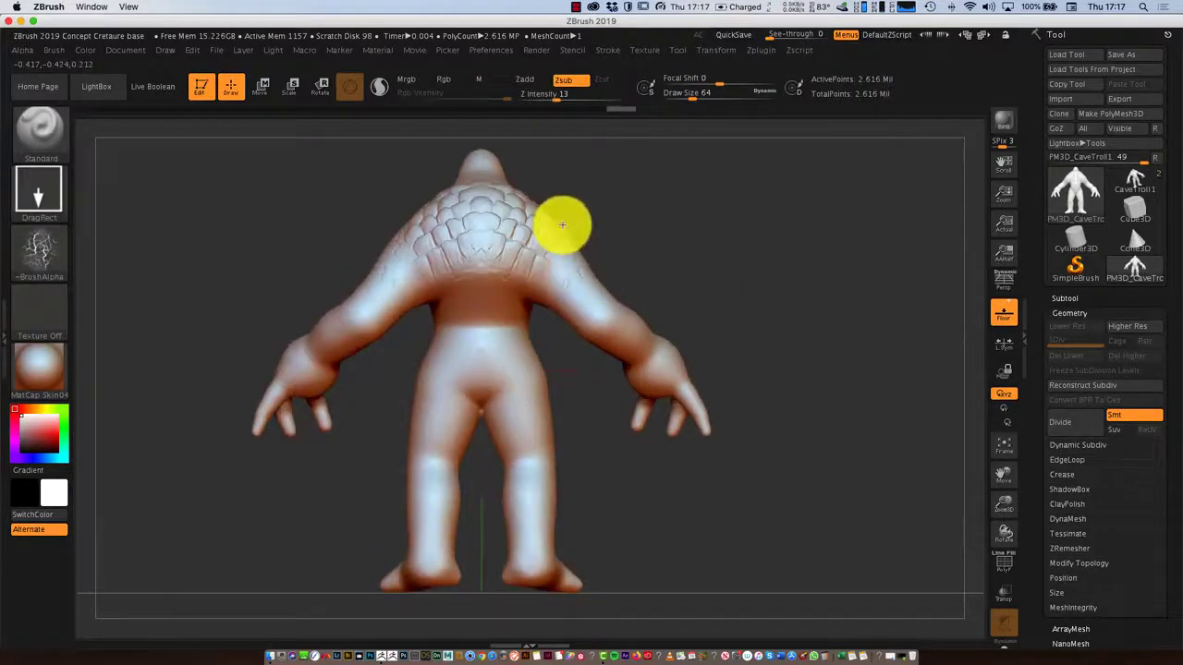
left_click_drag(561, 224, 587, 288)
mouse_move(726, 322)
left_mouse_down()
mouse_move(699, 348)
mouse_move(681, 324)
mouse_move(999, 392)
mouse_move(945, 383)
mouse_move(834, 401)
left_mouse_up()
left_click(999, 392)
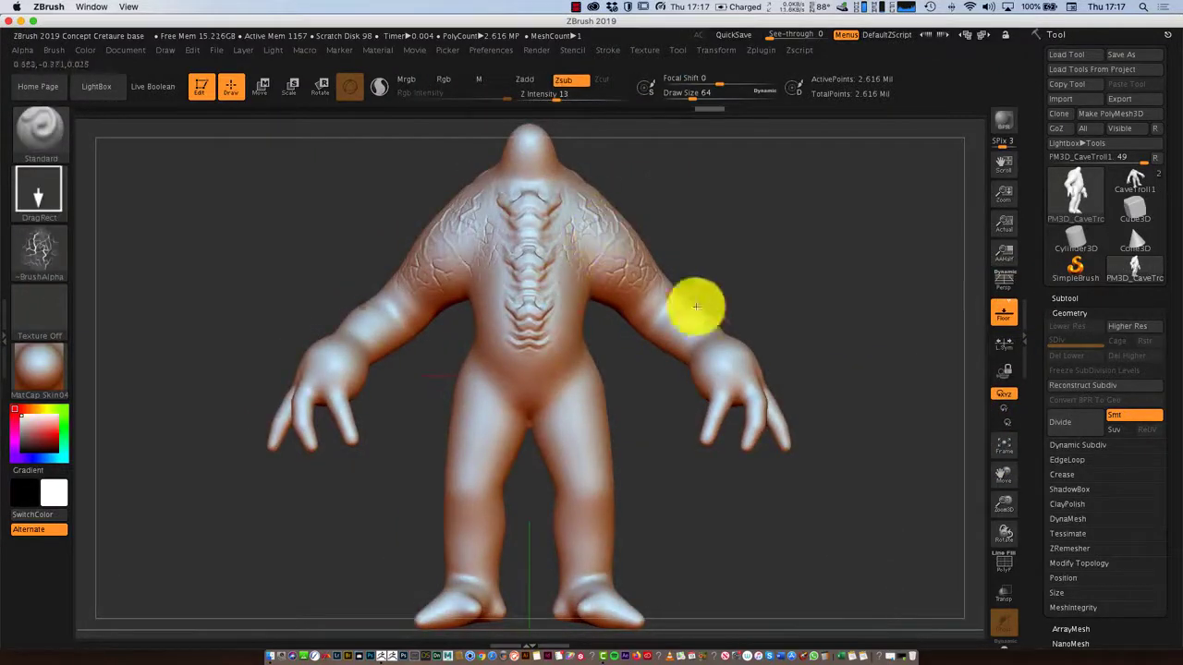
Step: Carve the Alpha 22 vein pattern into both forearms and the front of the upper thighs
left_click_drag(797, 322, 857, 320)
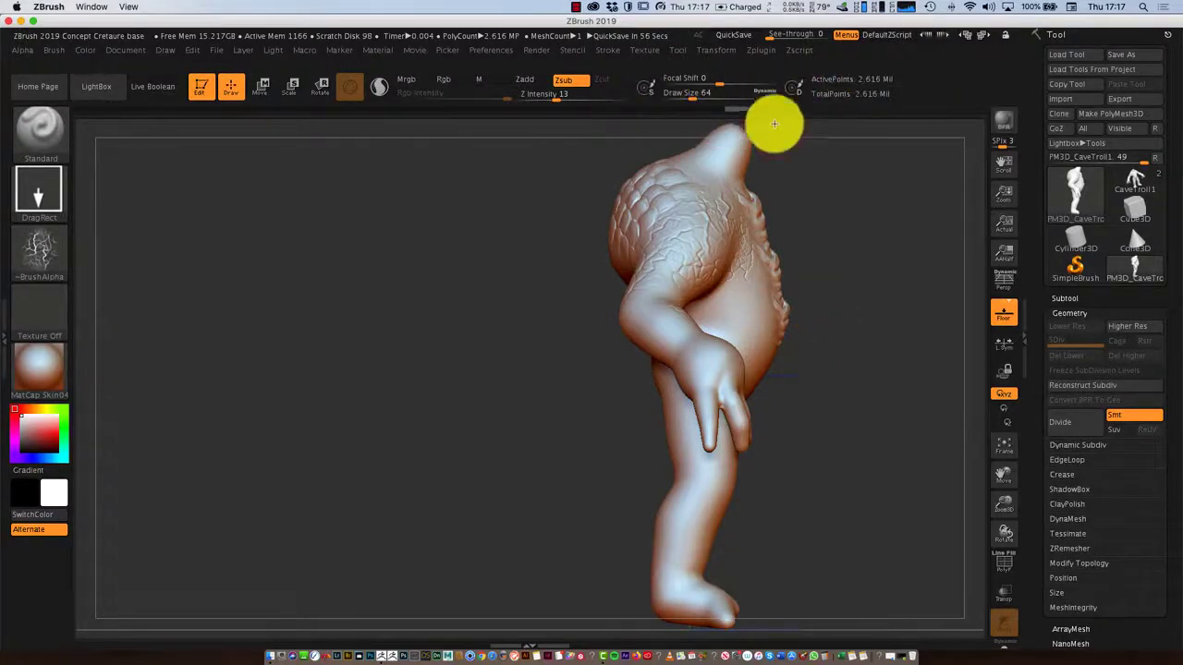
left_click_drag(810, 338, 782, 343)
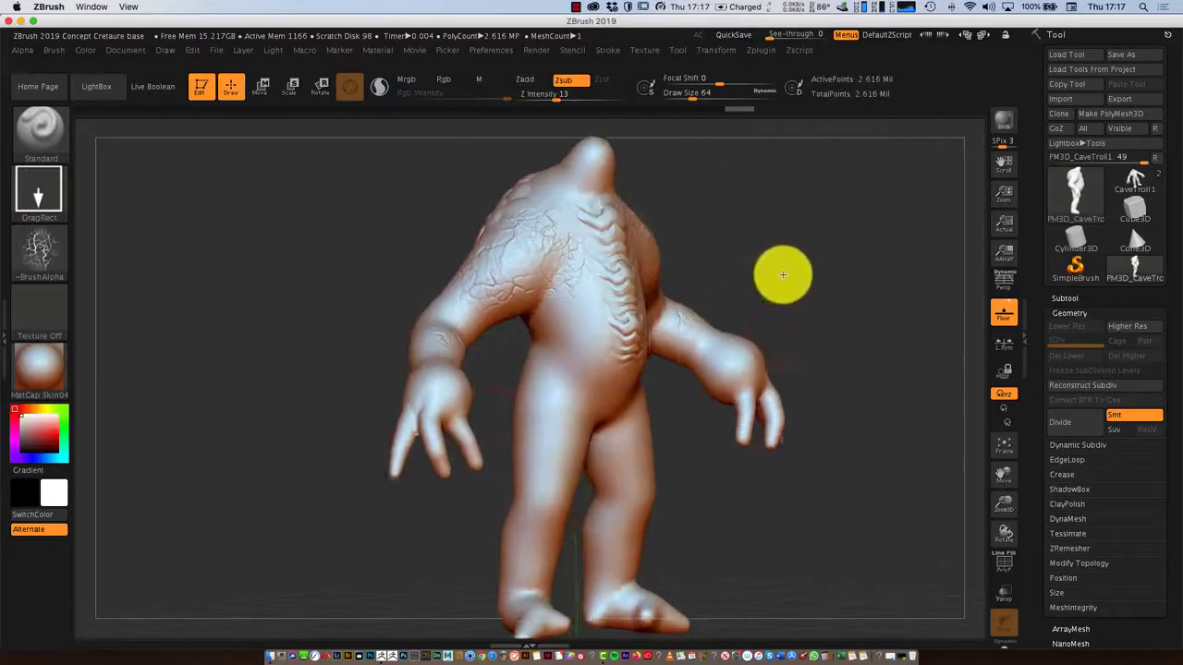
mouse_move(783, 275)
left_mouse_down("shift")
mouse_move(763, 269)
mouse_move(792, 285)
left_mouse_up("shift")
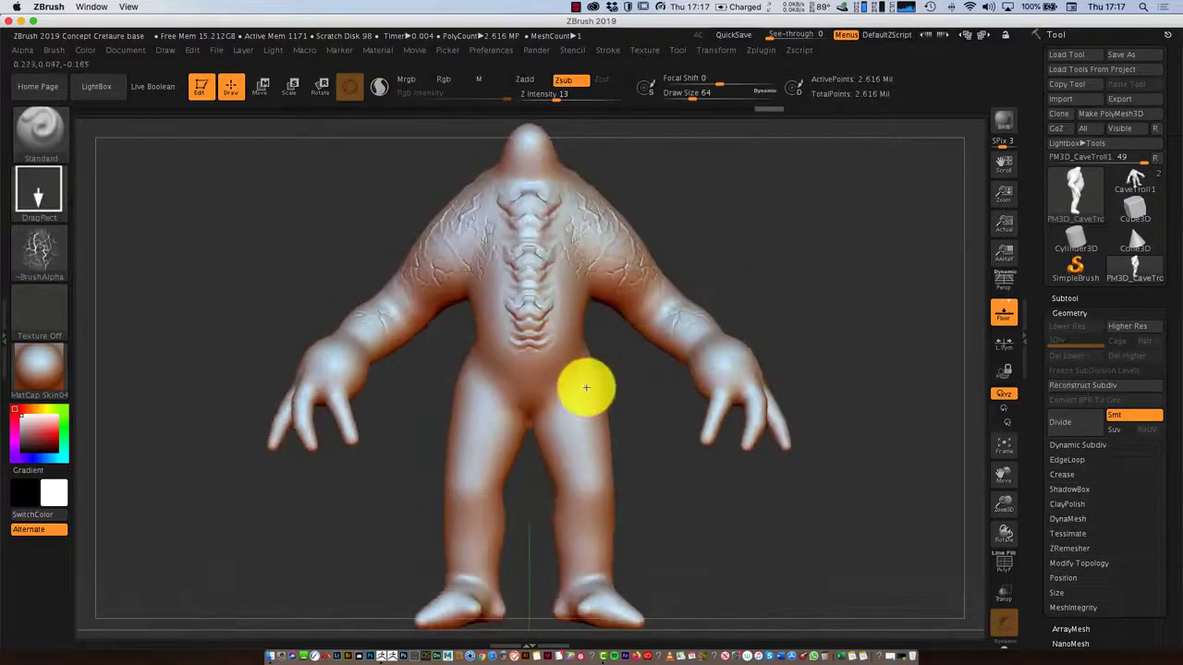
left_click_drag(582, 387, 604, 433)
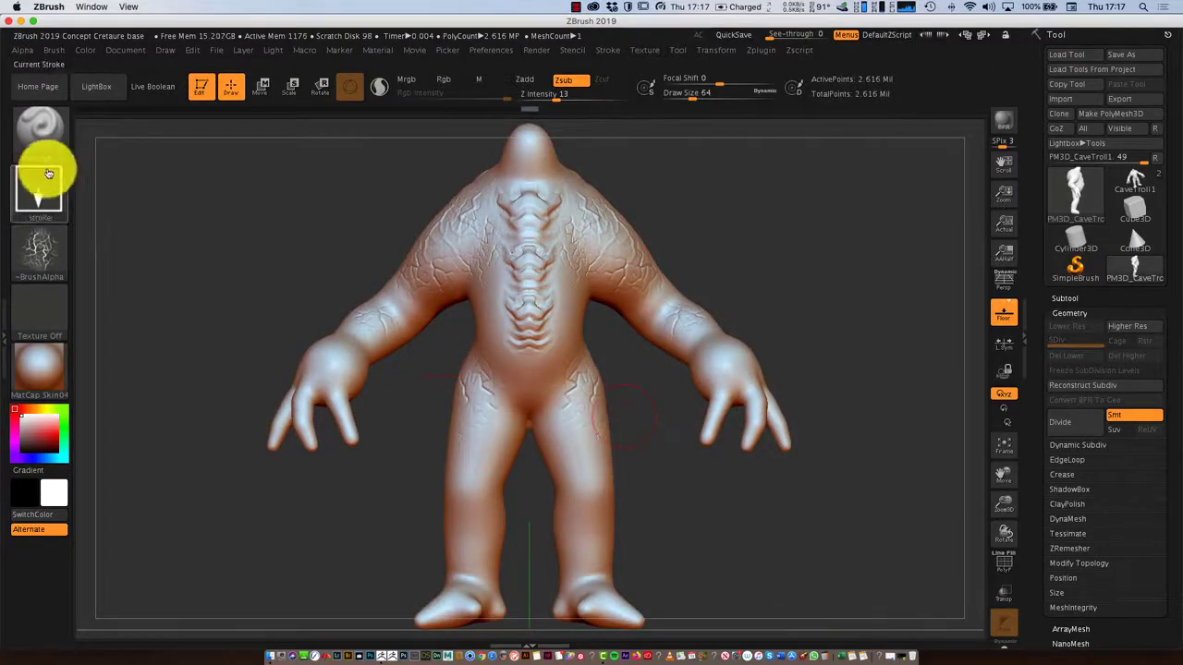
Step: Switch to the ChiselCreature brush and stamp mirrored Scale3 patterns down both sides of the front torso
left_click(41, 130)
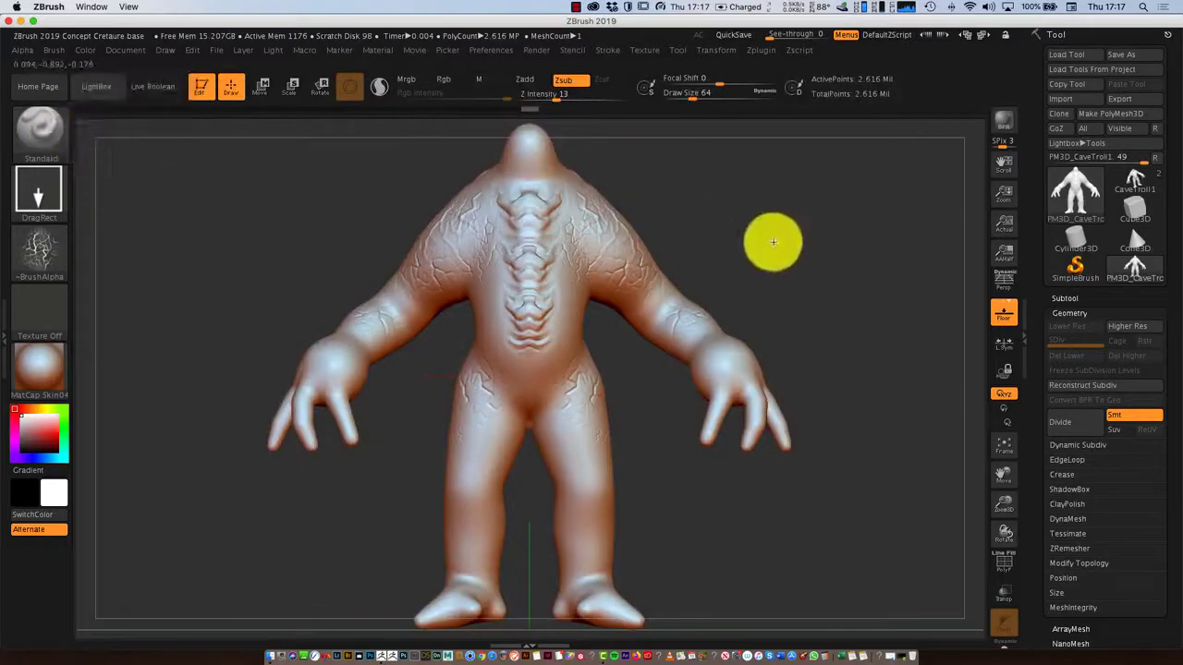
mouse_move(804, 304)
left_mouse_down()
mouse_move(773, 306)
mouse_move(813, 303)
left_mouse_up()
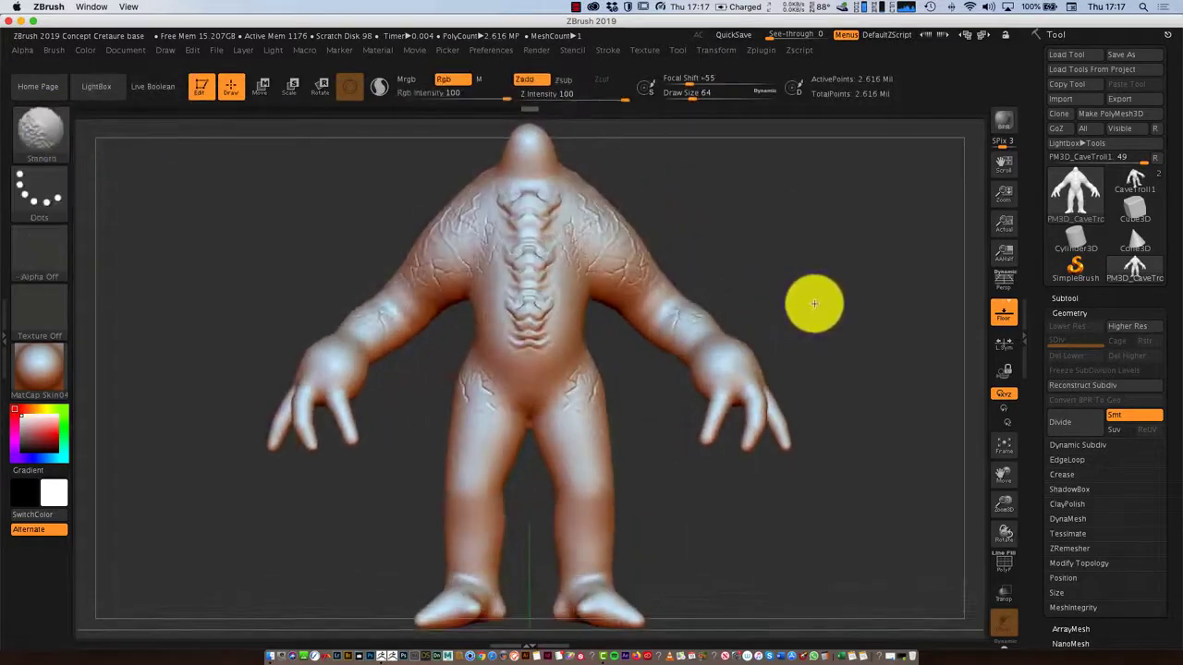
left_click(37, 130)
left_click(230, 114)
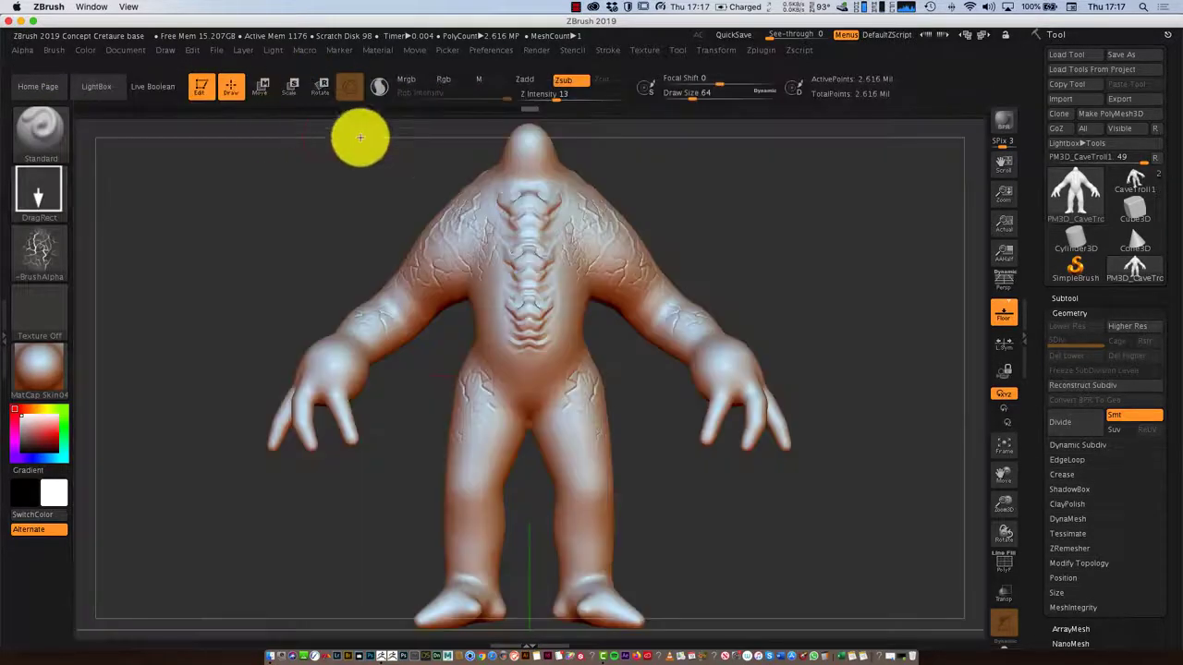
left_click(42, 130)
left_click(378, 171)
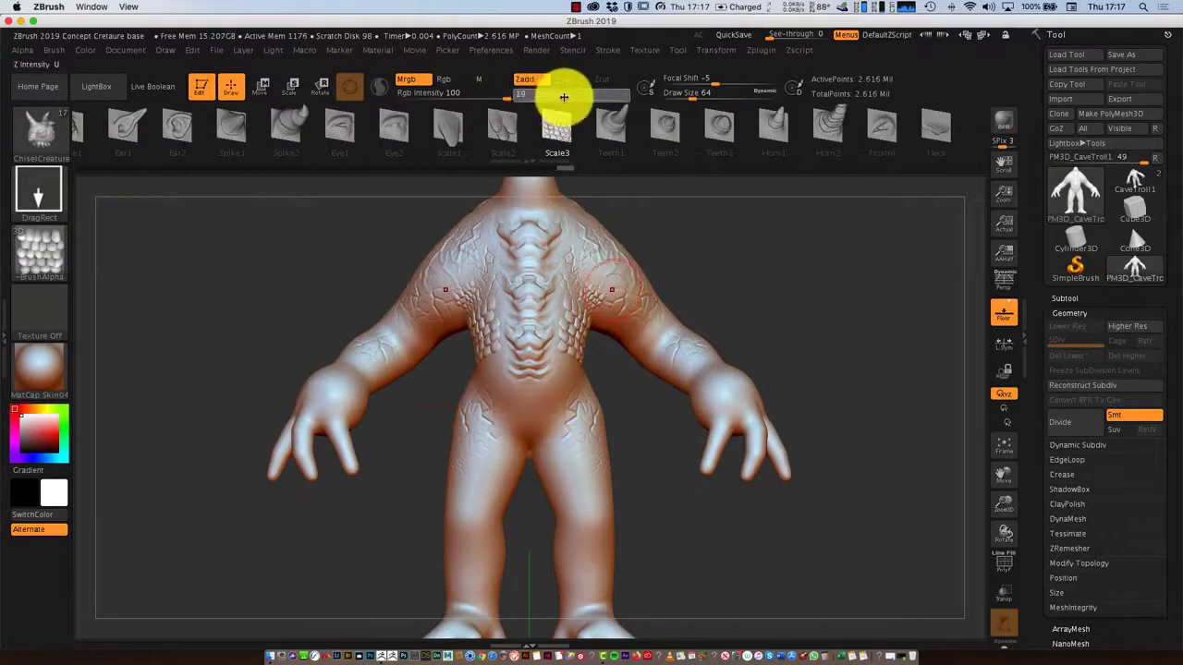
Step: Raise Z Intensity to 32 and stamp more Scale3 patterns across the lower front torso
left_click_drag(563, 97, 582, 95)
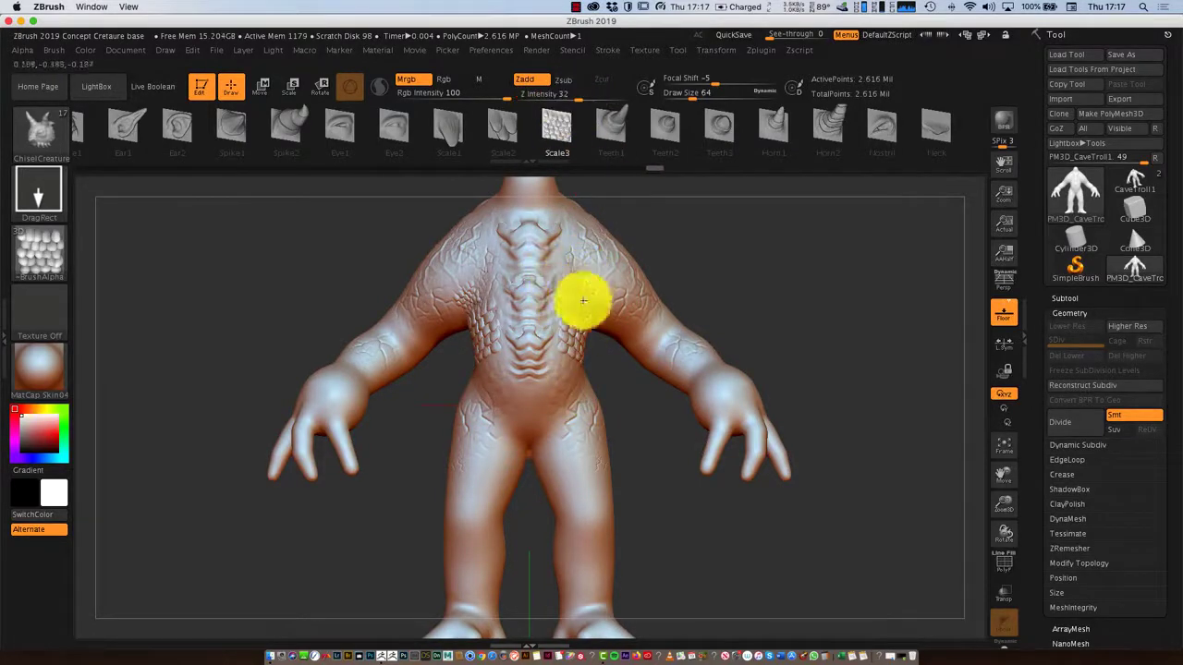
Step: Stamp the Neck shape at Z Intensity 52 down the middle of the back and across the backs of both forearms
left_click(934, 127)
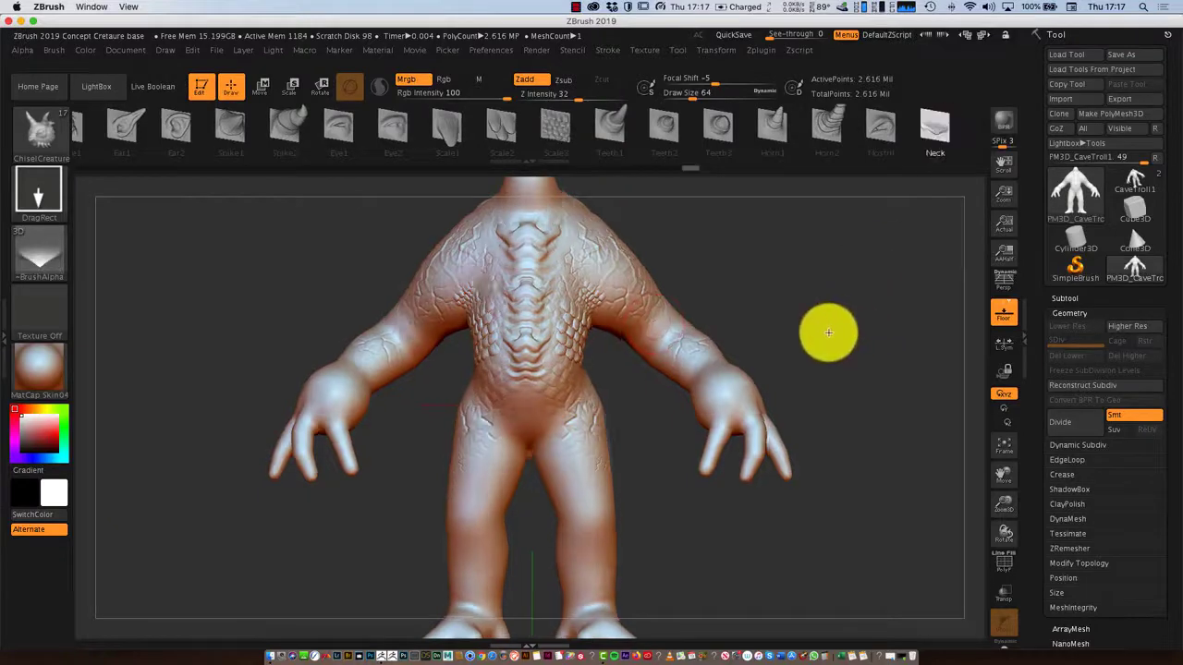
mouse_move(828, 333)
left_mouse_down()
mouse_move(731, 323)
mouse_move(735, 276)
mouse_move(654, 217)
left_mouse_up()
left_click(577, 95)
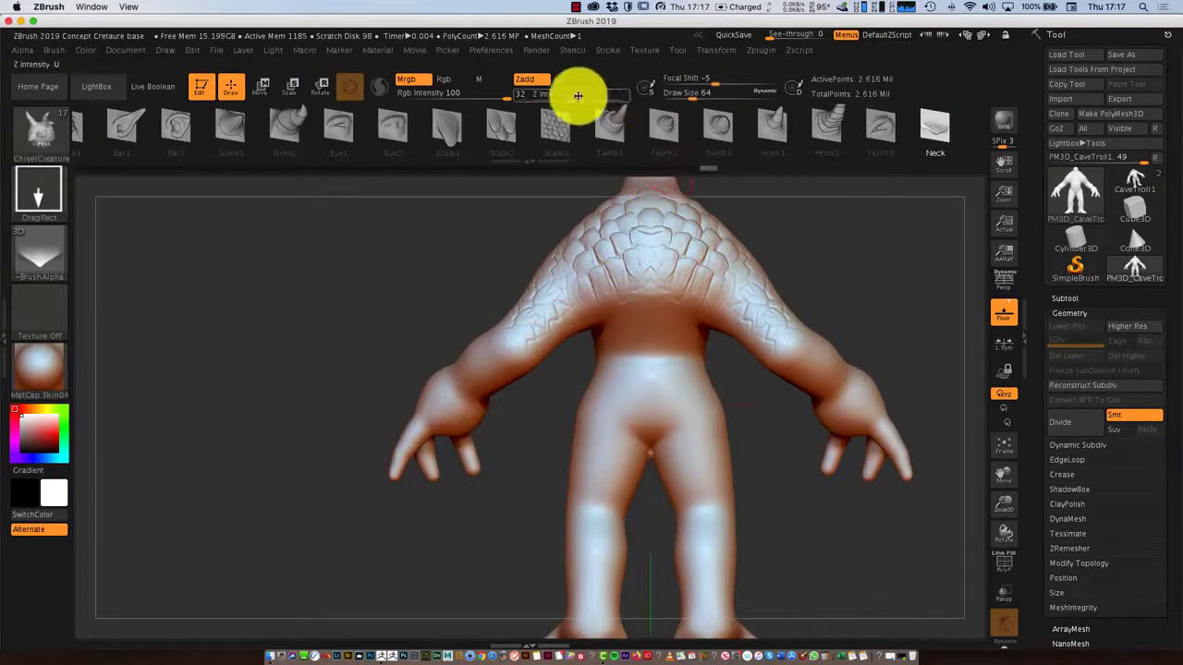
type("52")
key("Return")
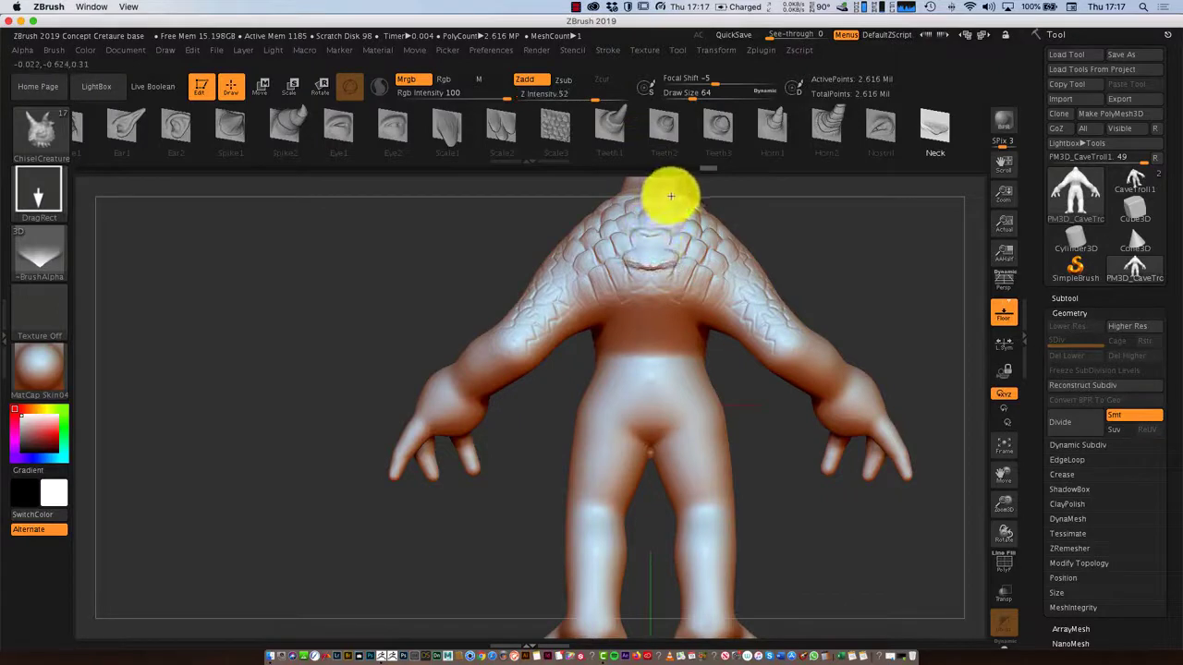
left_click_drag(671, 196, 651, 288)
left_click_drag(655, 246, 650, 351)
left_click_drag(653, 306, 652, 386)
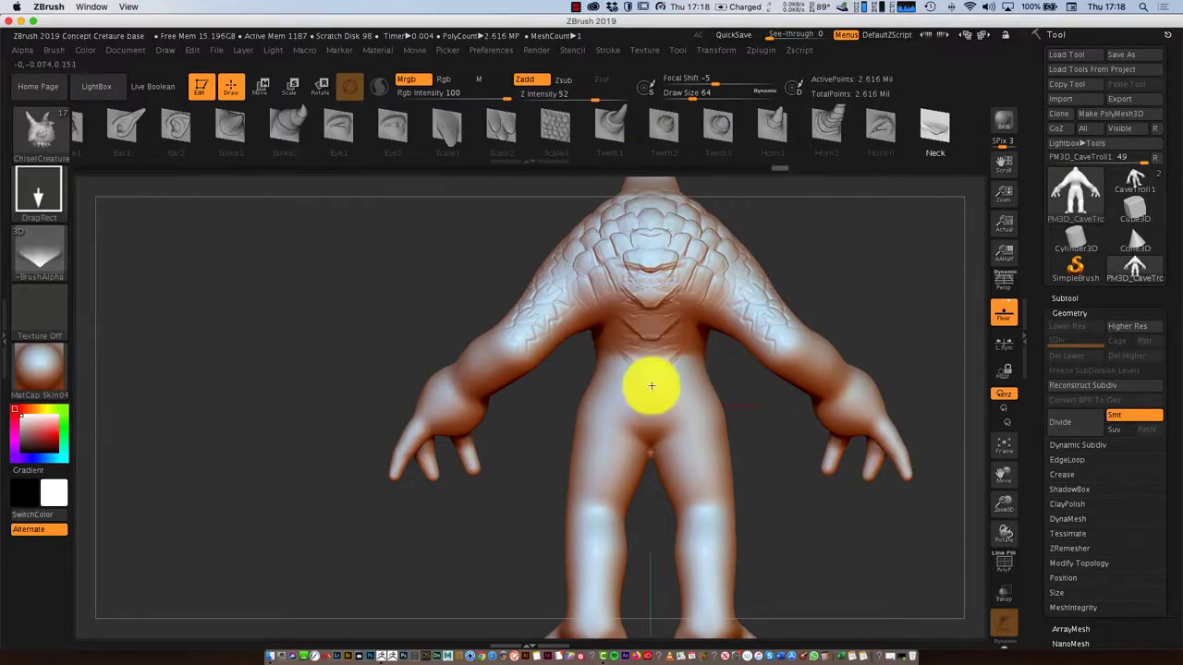
left_click_drag(655, 338, 650, 408)
mouse_move(648, 341)
left_mouse_down()
mouse_move(522, 336)
mouse_move(501, 358)
mouse_move(506, 349)
left_mouse_up()
left_click_drag(841, 369, 840, 369)
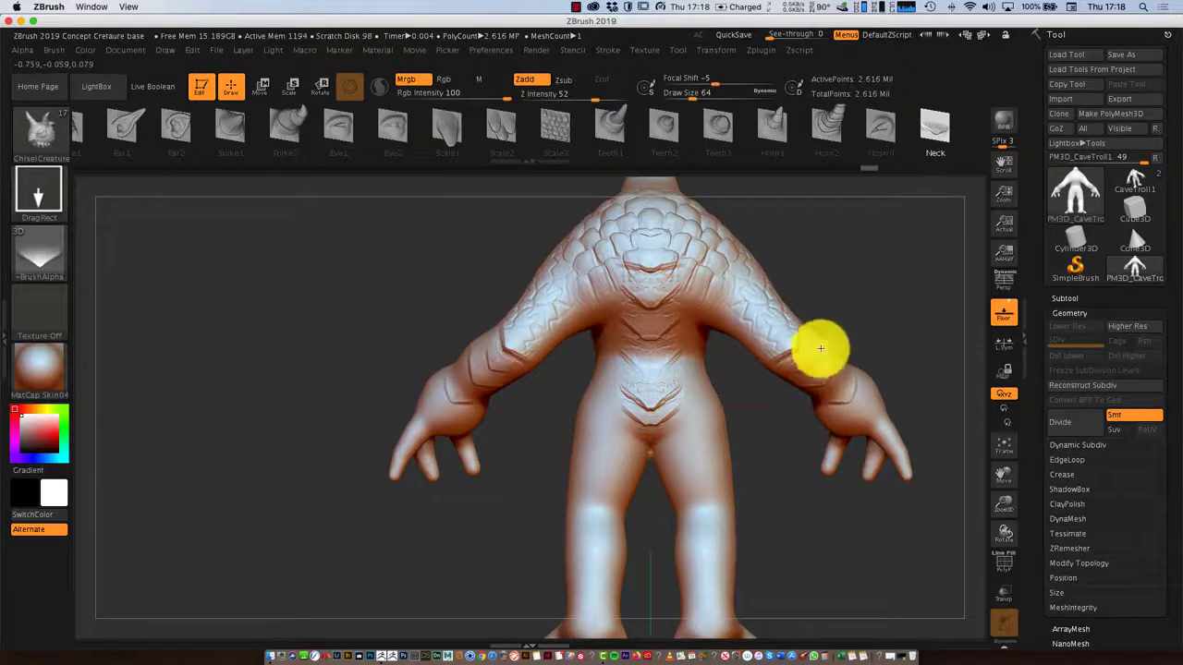
Step: Raise Z Intensity to 64 and stamp a row of Neck ridges down the outer side of both thighs
mouse_move(820, 348)
right_mouse_down()
mouse_move(945, 330)
mouse_move(945, 449)
mouse_move(972, 441)
right_mouse_up()
left_click(1004, 448)
left_click_drag(800, 462, 506, 447)
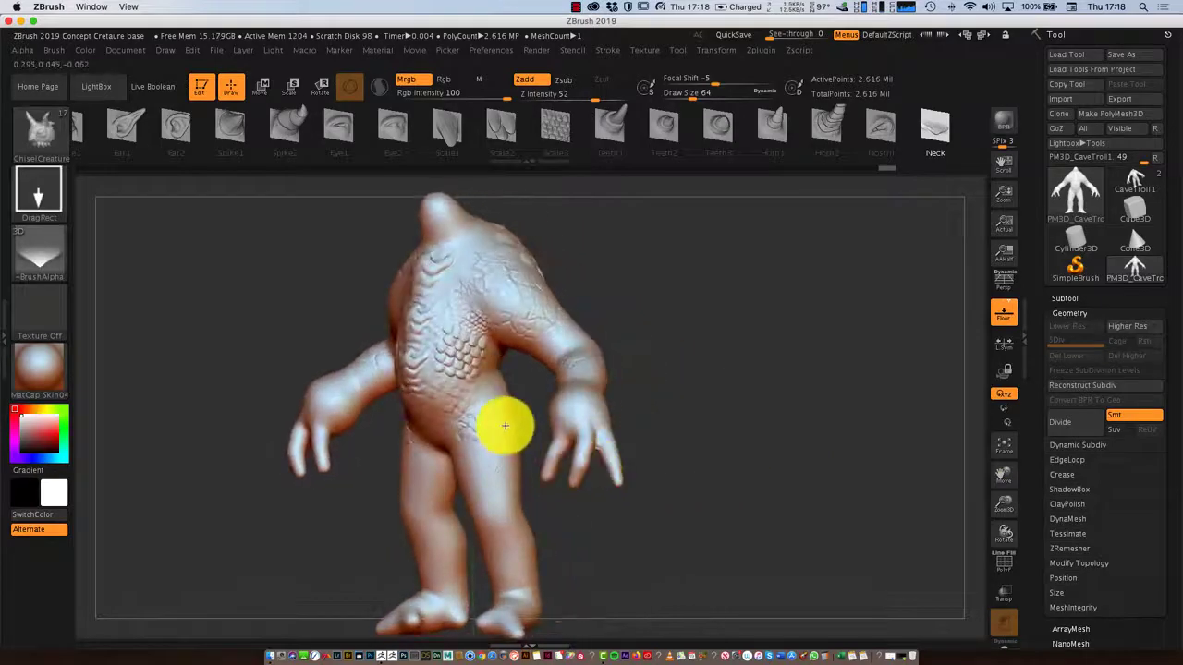
left_click_drag(594, 98, 602, 98)
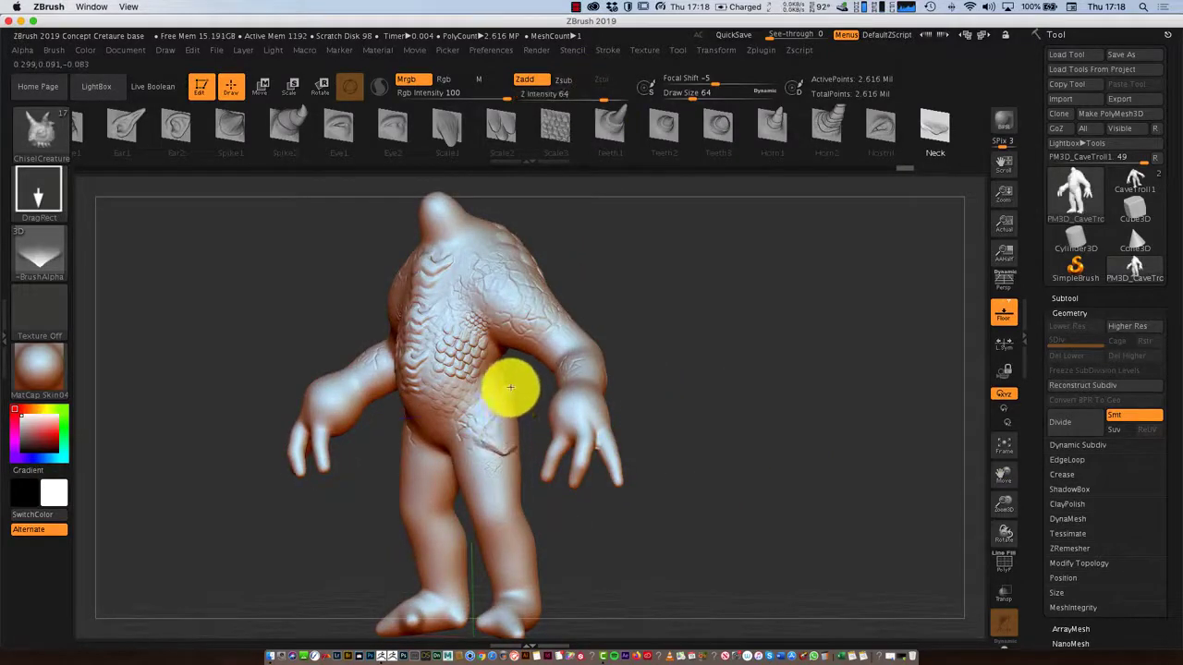
left_click_drag(507, 420, 507, 500)
left_click_drag(594, 542, 662, 546)
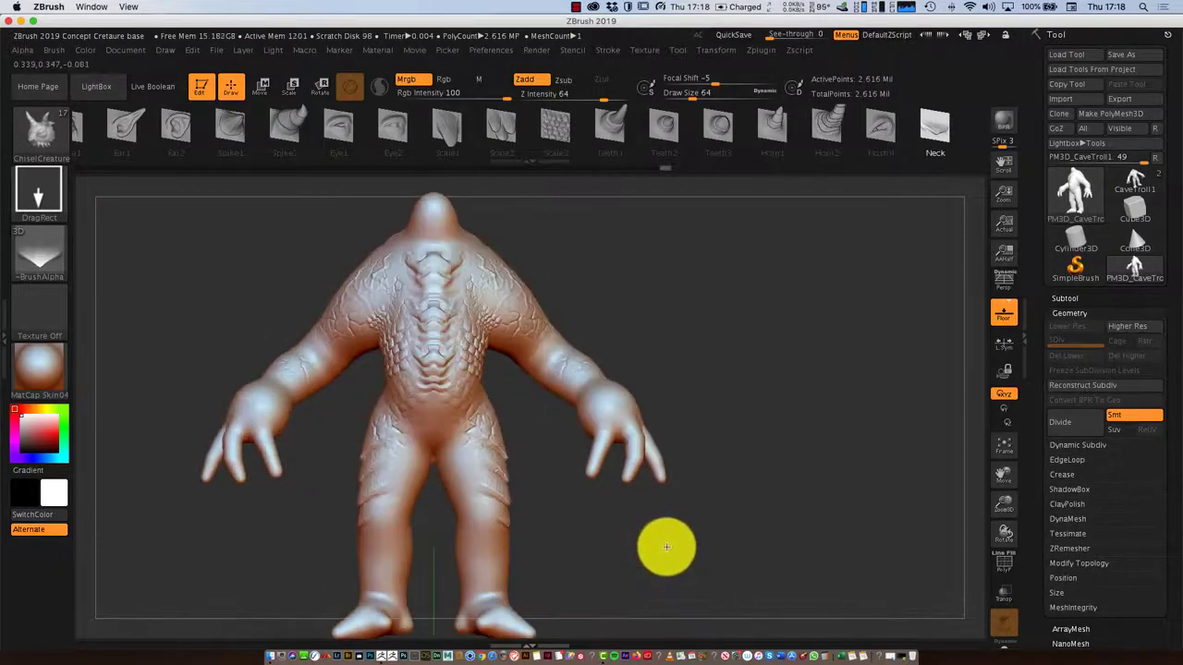
Step: Stamp mirrored Teeth3 bumps along the tops of the shoulders and on the forearms
left_click(718, 124)
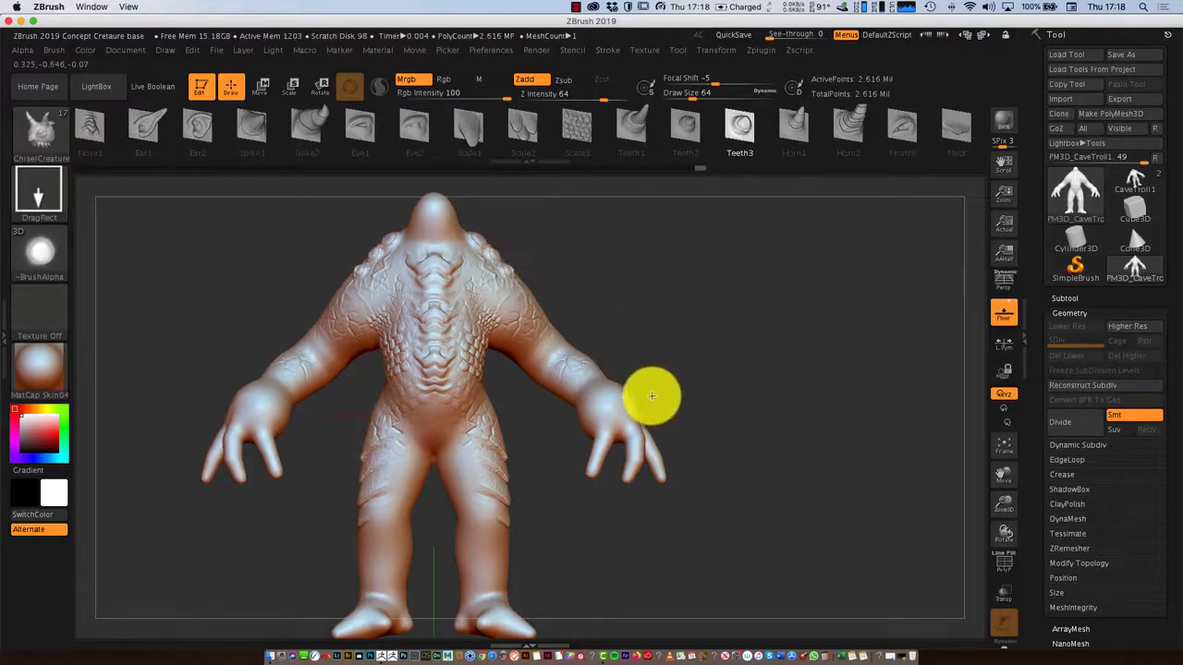
left_click_drag(650, 396, 590, 360)
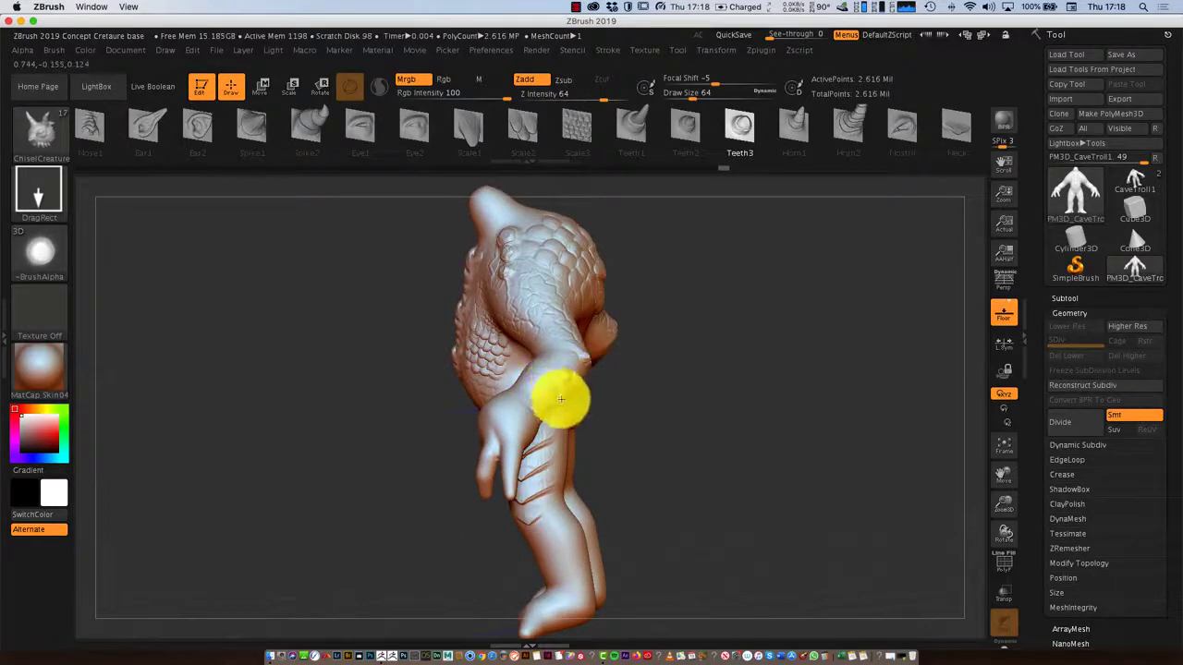
left_click_drag(558, 410, 734, 401)
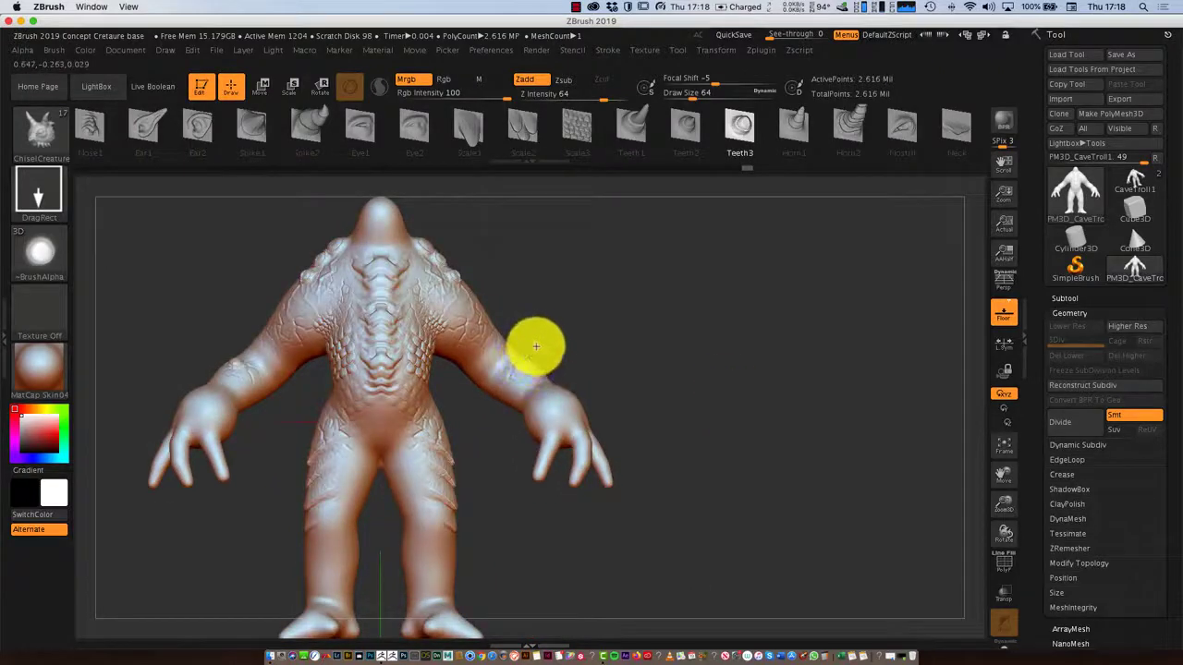
mouse_move(692, 430)
left_mouse_down()
mouse_move(642, 457)
mouse_move(689, 489)
mouse_move(694, 477)
left_mouse_up()
Step: Compare the CaveTroll1 tool and its subtools with the sculpted PM3D_CaveTroll1 polymesh, ending on the polymesh
left_click(1134, 179)
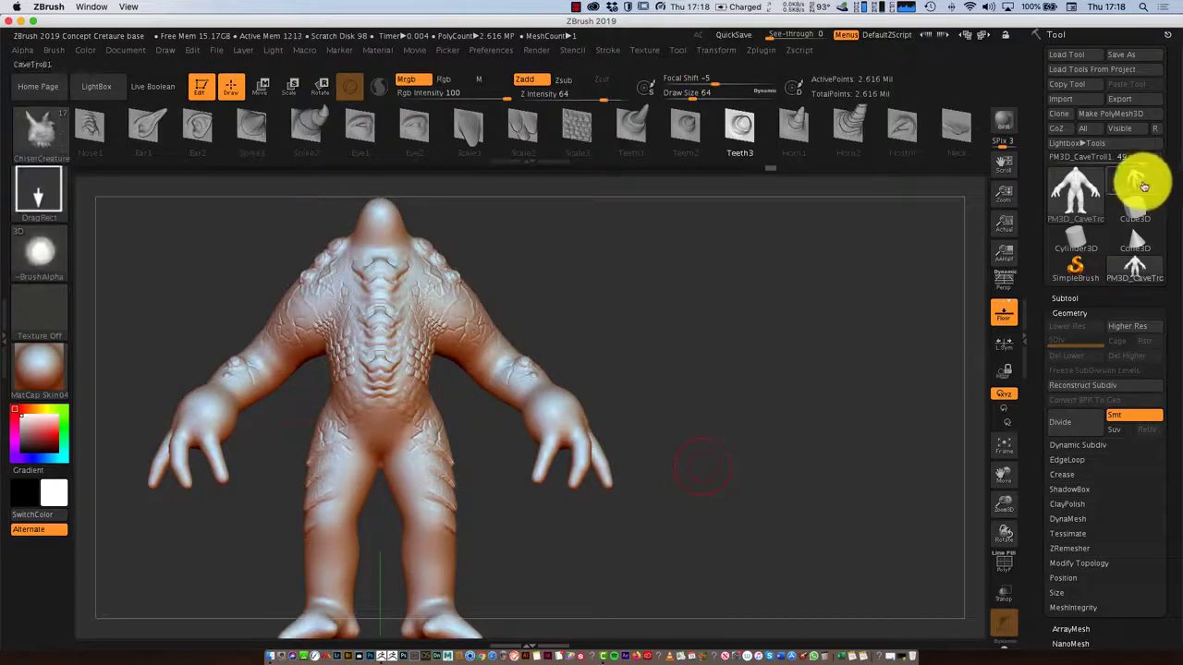
left_click(1072, 298)
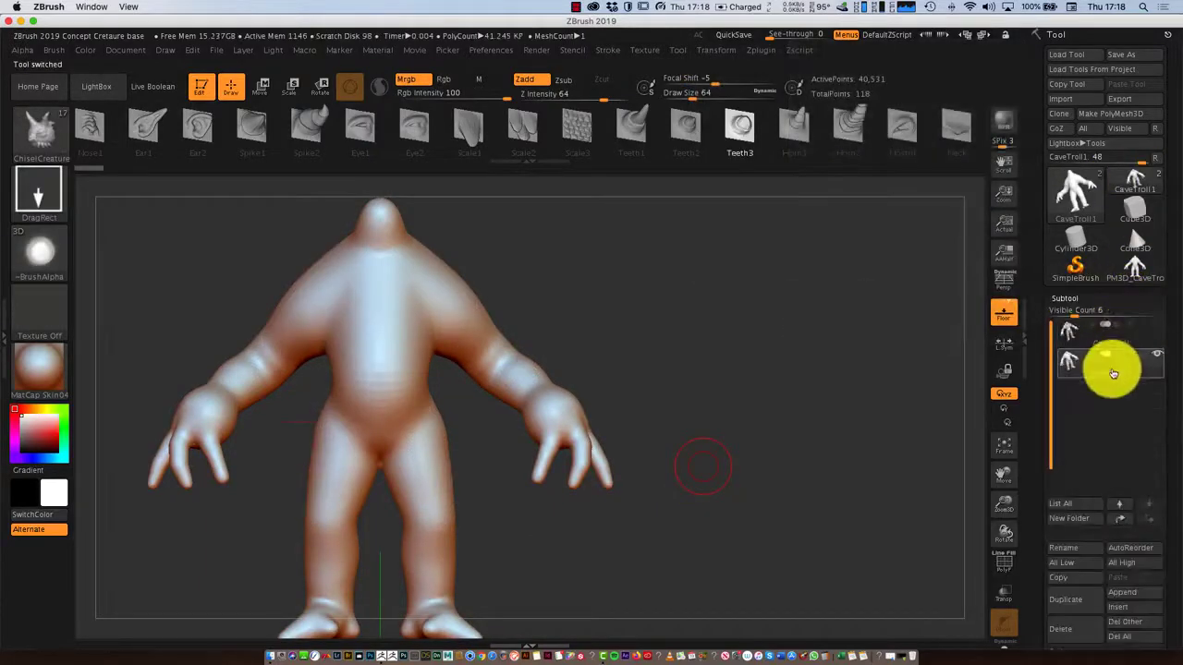
mouse_move(1114, 366)
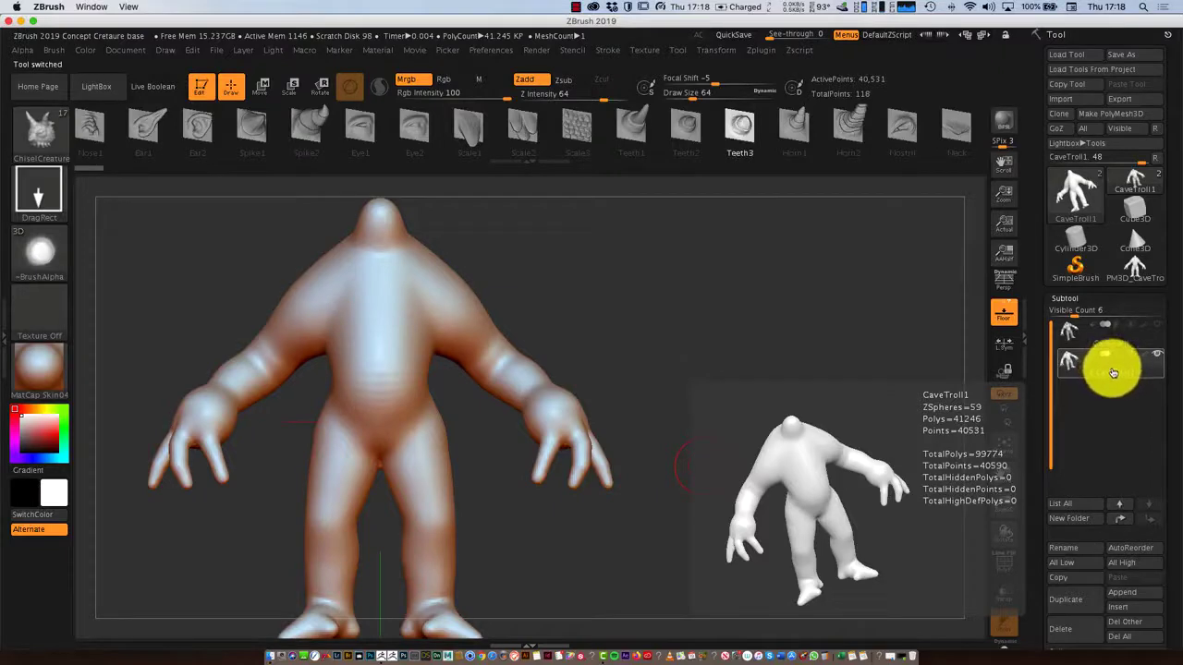
left_click(1134, 273)
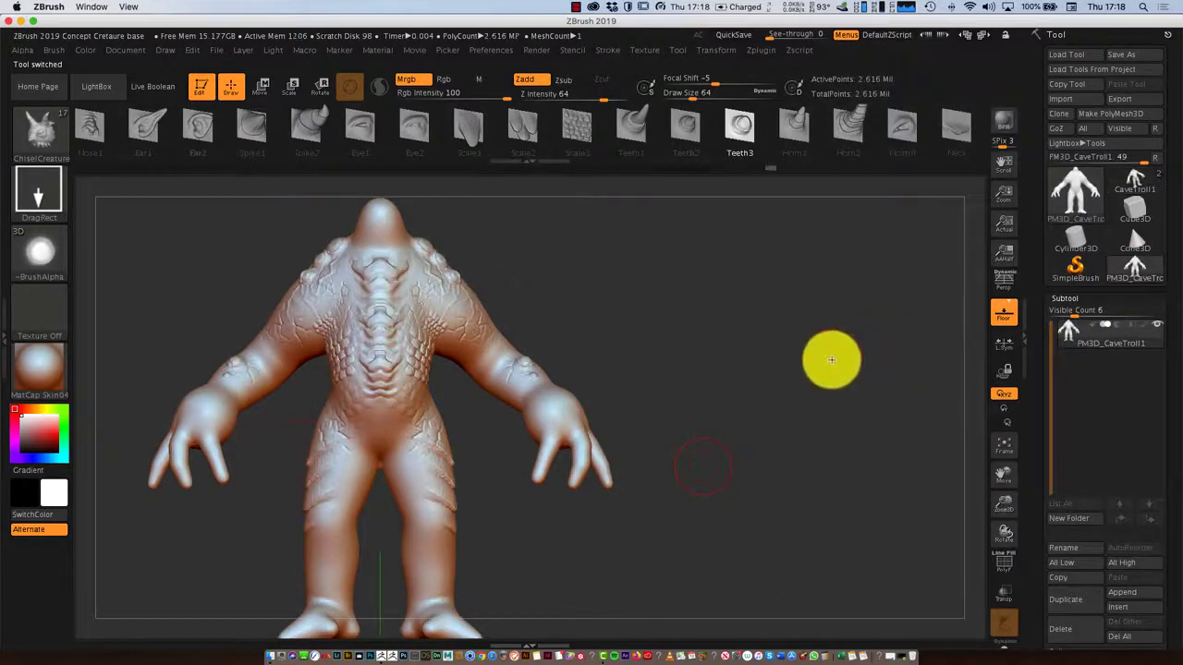
left_click_drag(831, 357, 896, 323)
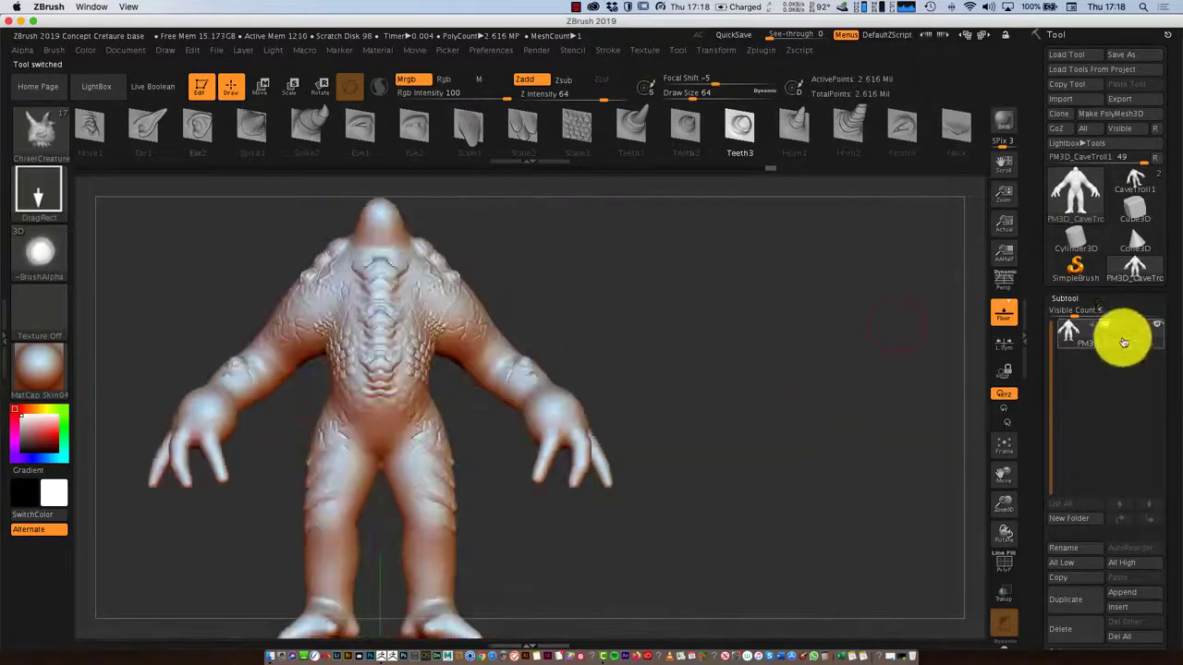
left_click(1150, 184)
mouse_move(1126, 376)
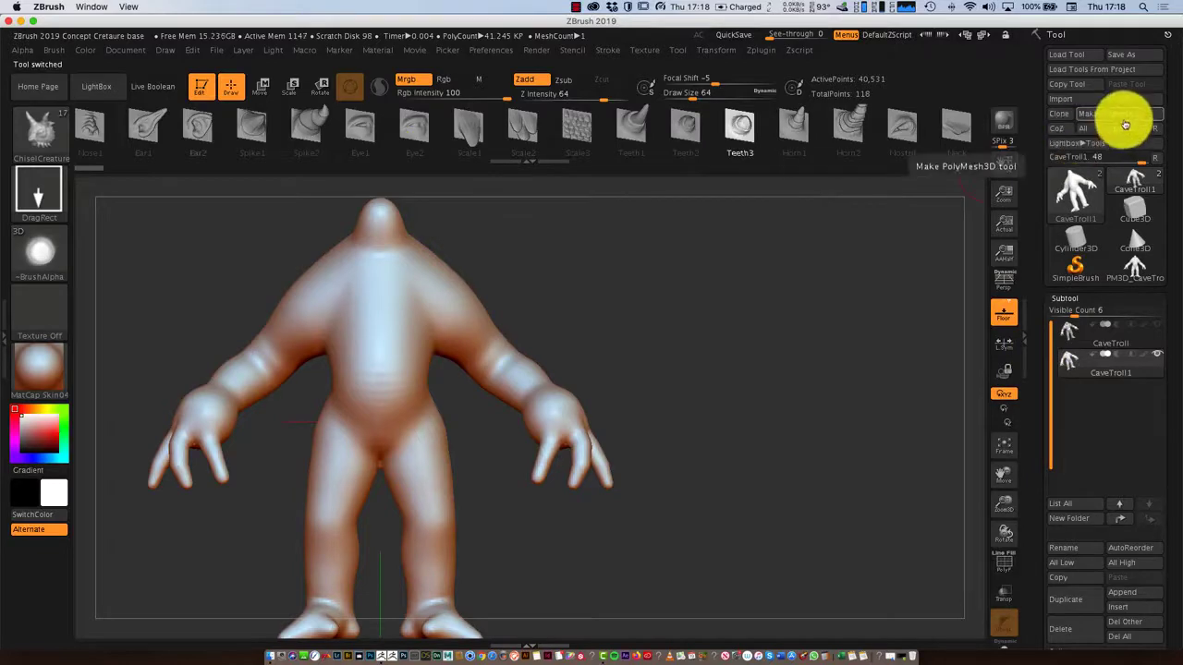
left_click(1137, 266)
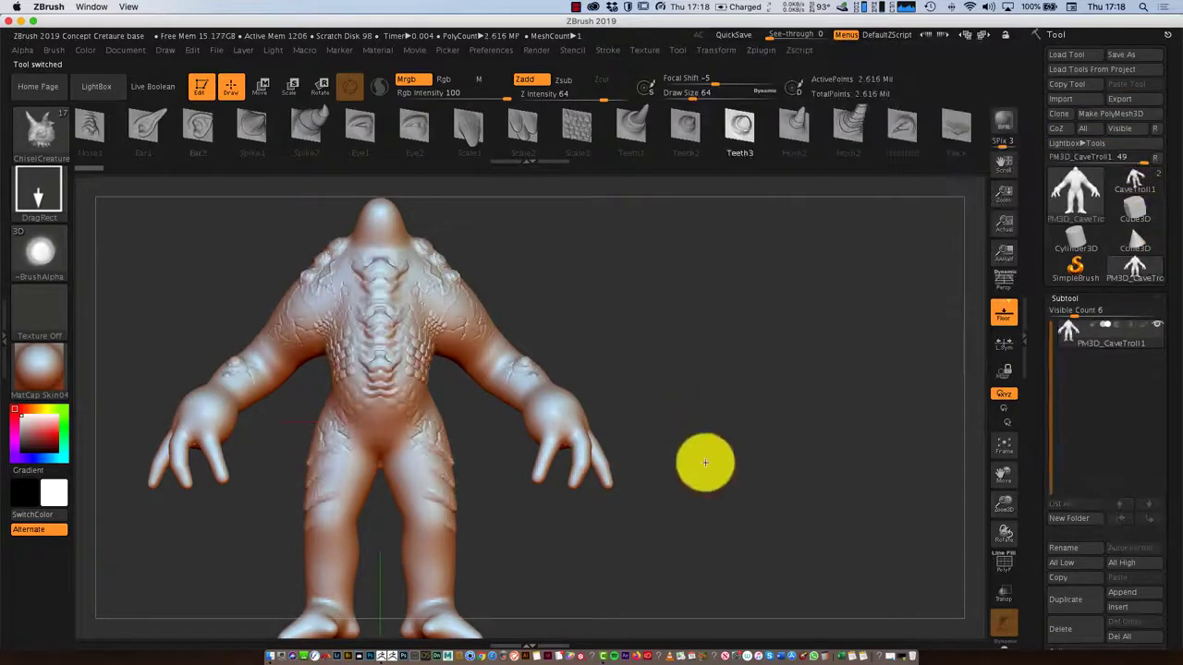
Step: Add more Teeth3 bumps around the neck, over the forearms and down both flanks
mouse_move(702, 462)
left_mouse_down()
mouse_move(670, 480)
mouse_move(626, 478)
mouse_move(711, 482)
left_mouse_up()
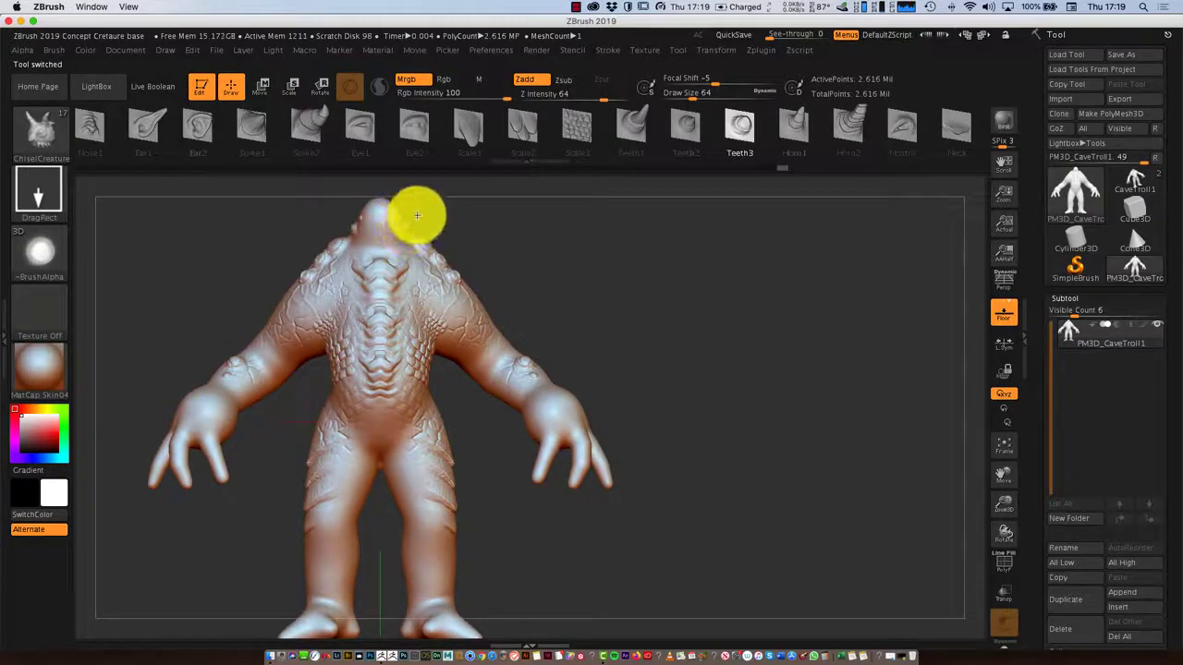
left_click_drag(989, 496, 991, 559)
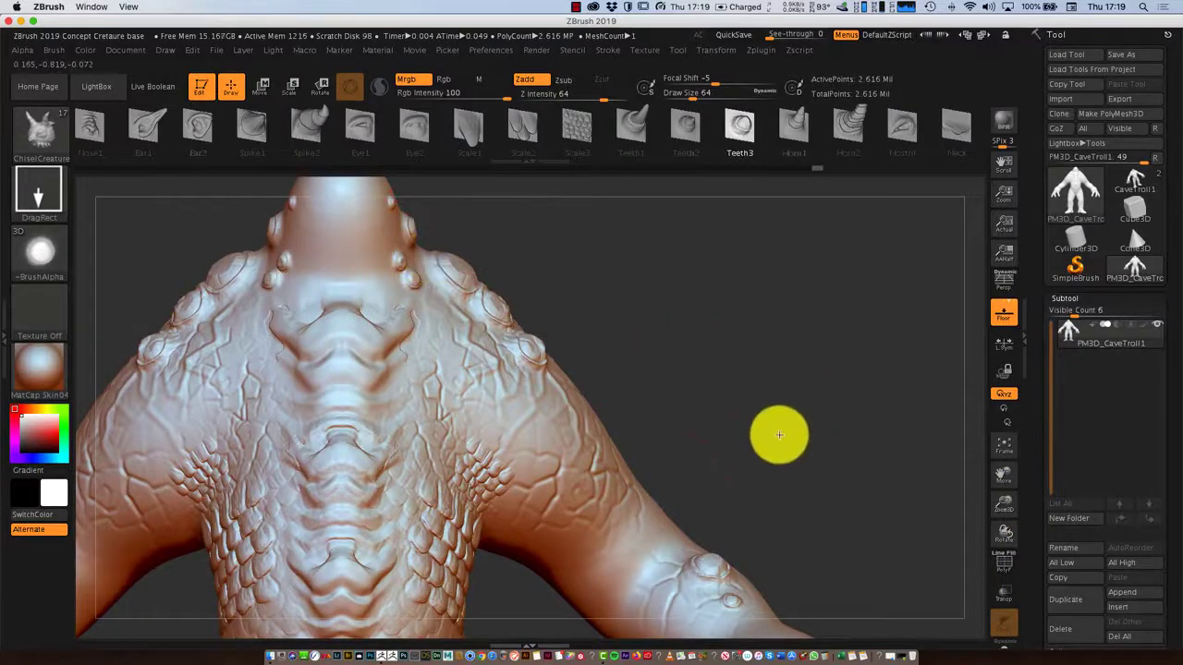
left_click_drag(773, 431, 766, 520)
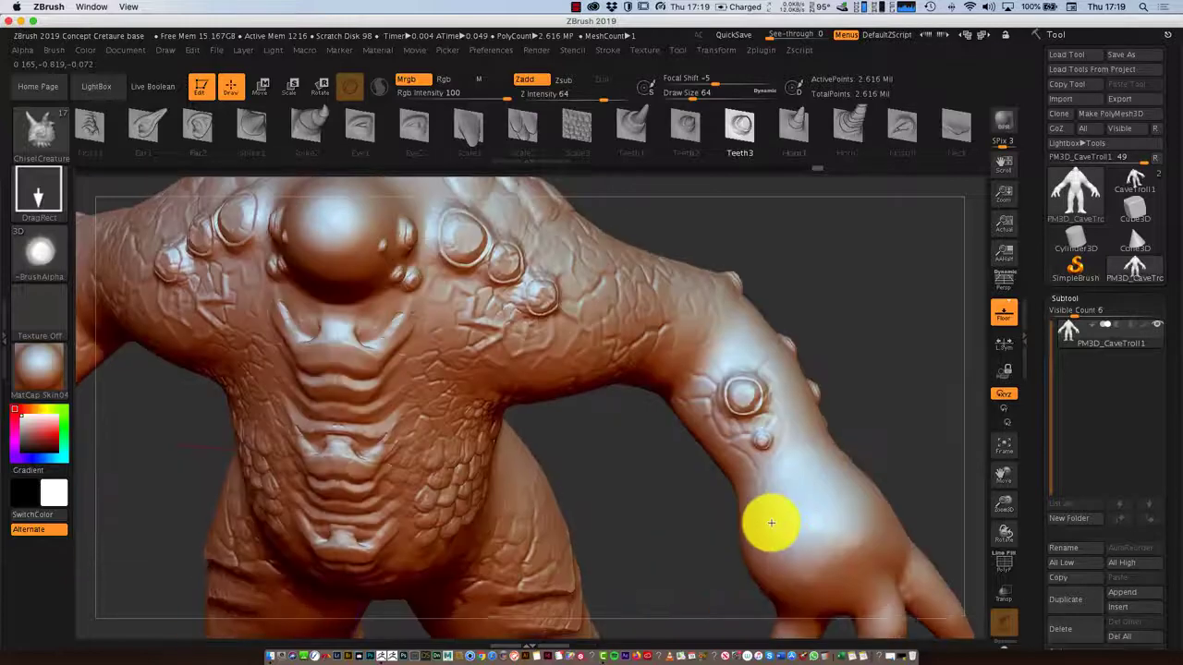
mouse_move(769, 297)
left_mouse_down()
mouse_move(805, 420)
mouse_move(884, 357)
mouse_move(879, 330)
mouse_move(863, 330)
left_mouse_up()
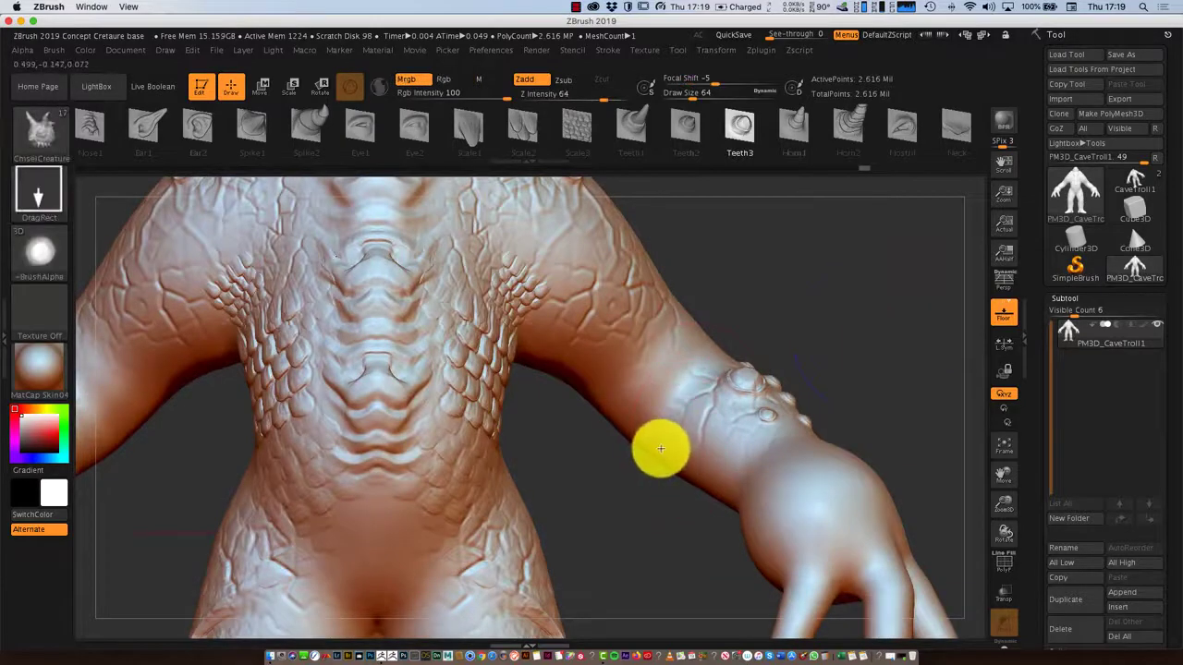
left_click_drag(735, 446, 587, 407)
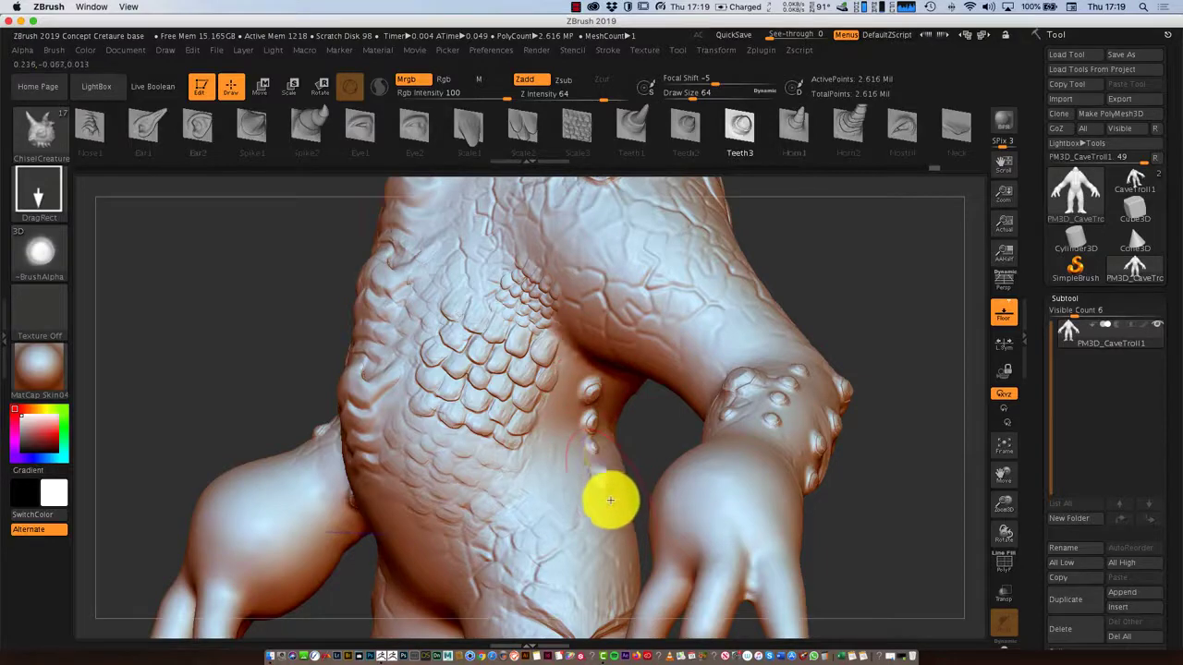
mouse_move(813, 323)
left_mouse_down()
mouse_move(853, 325)
mouse_move(852, 380)
mouse_move(832, 329)
mouse_move(768, 333)
mouse_move(622, 279)
mouse_move(770, 346)
mouse_move(789, 327)
left_mouse_up()
left_click(998, 450)
Step: Stamp mirrored Teeth2 shapes on the backs of both arms around the elbows
left_click(256, 123)
left_click(723, 137)
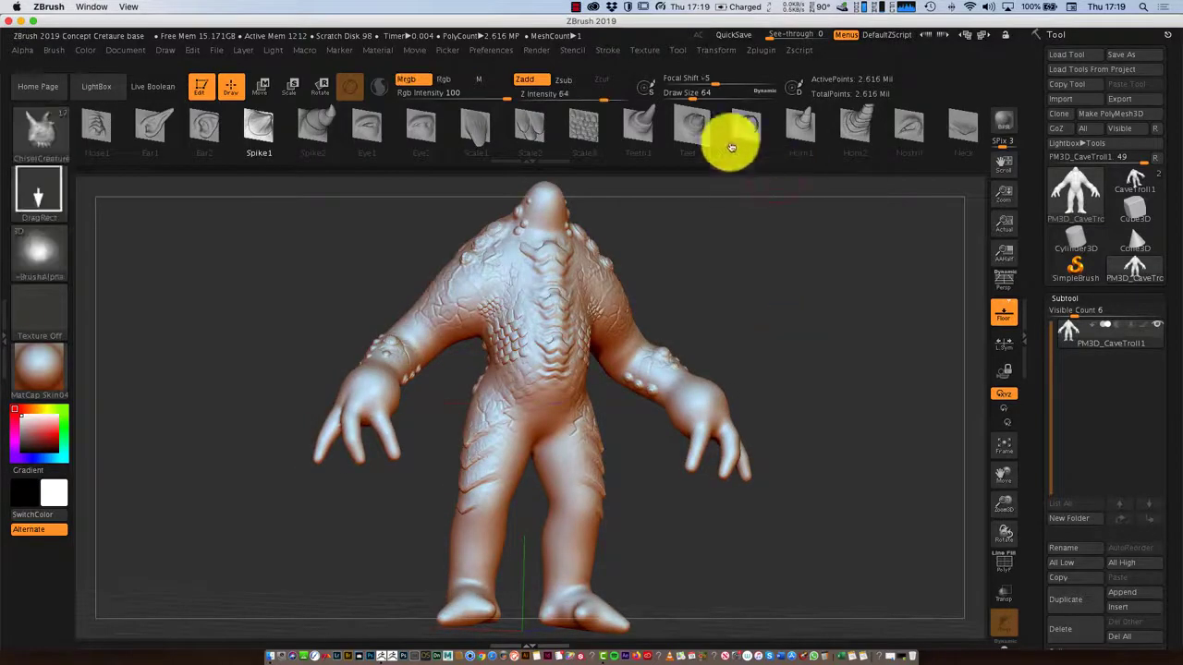
mouse_move(760, 280)
left_mouse_down()
mouse_move(752, 367)
mouse_move(741, 351)
mouse_move(641, 338)
mouse_move(800, 212)
left_mouse_up()
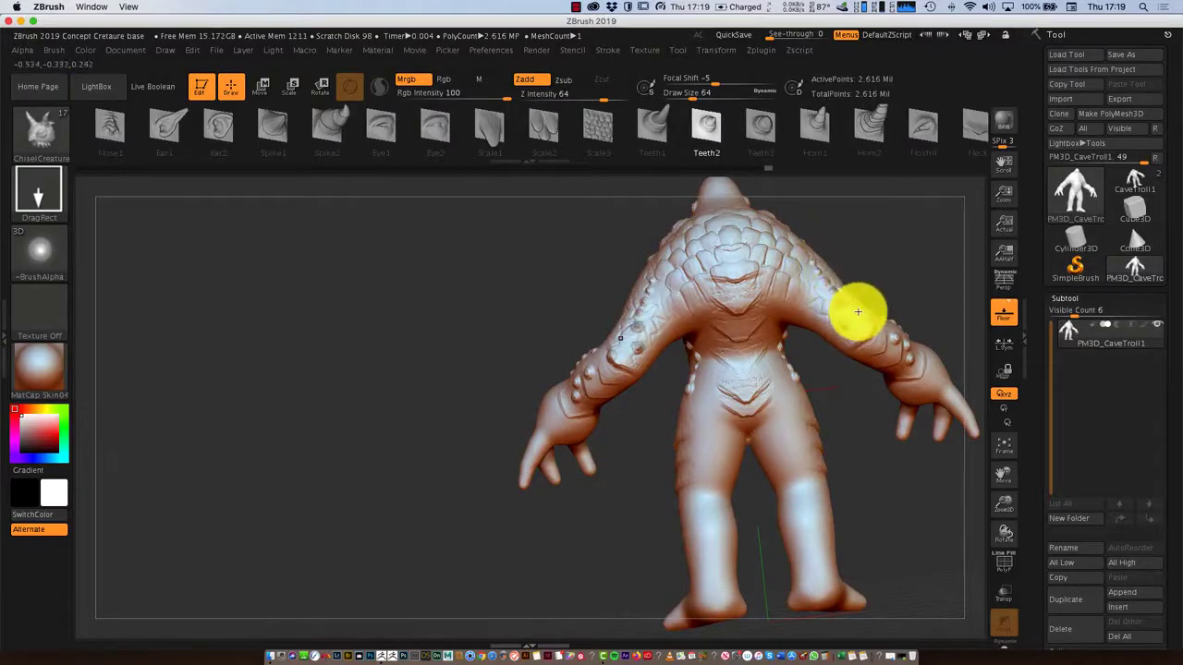
Step: Switch the stroke to Dots and place mirrored Teeth2 bumps on either side of the lower back
left_click(38, 189)
left_click(114, 198)
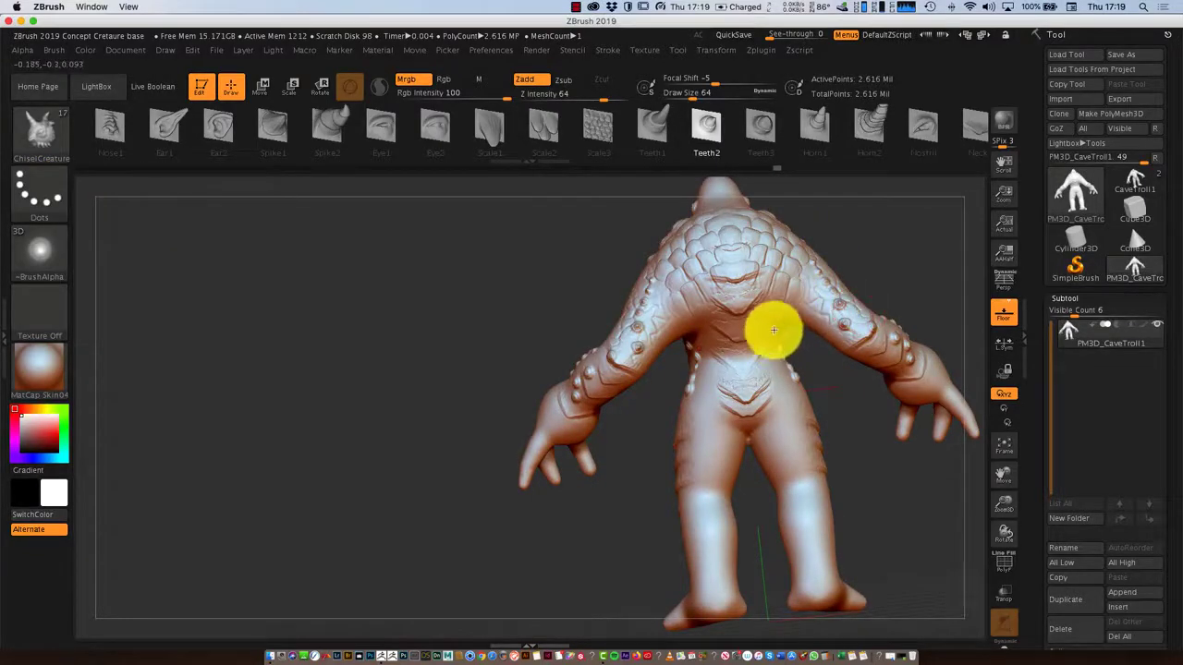
left_click(786, 401)
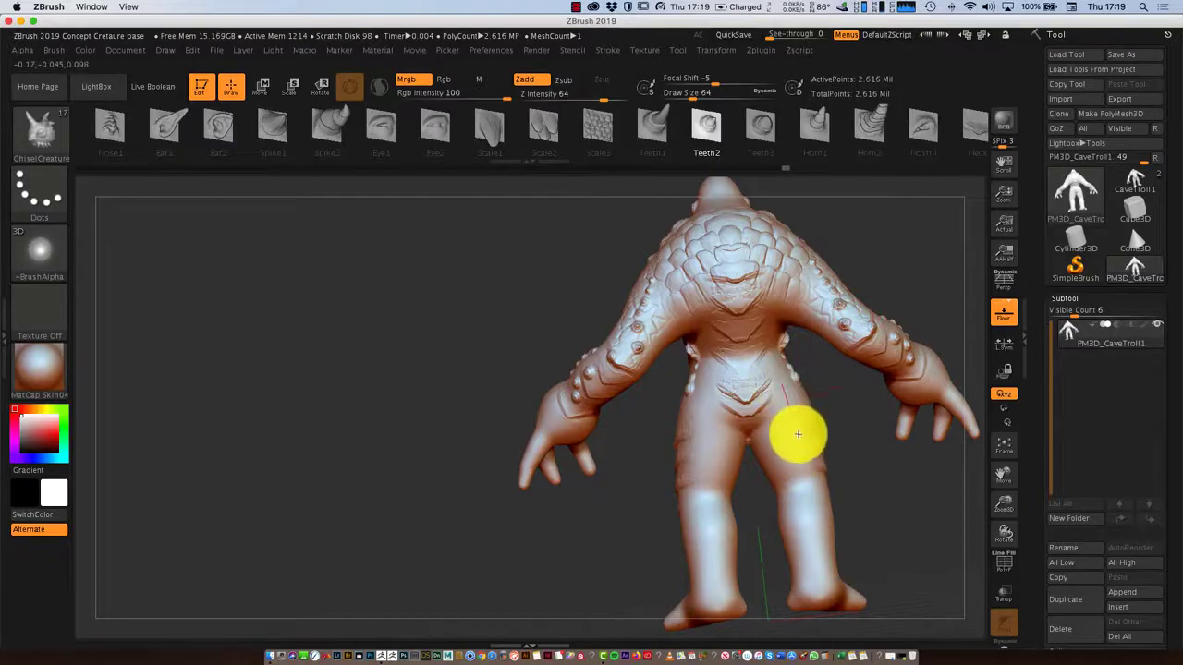
Step: Use the FreeHand stroke to draw rows of Teeth2 bumps beside the lower back and down the backs of both legs
left_click(39, 189)
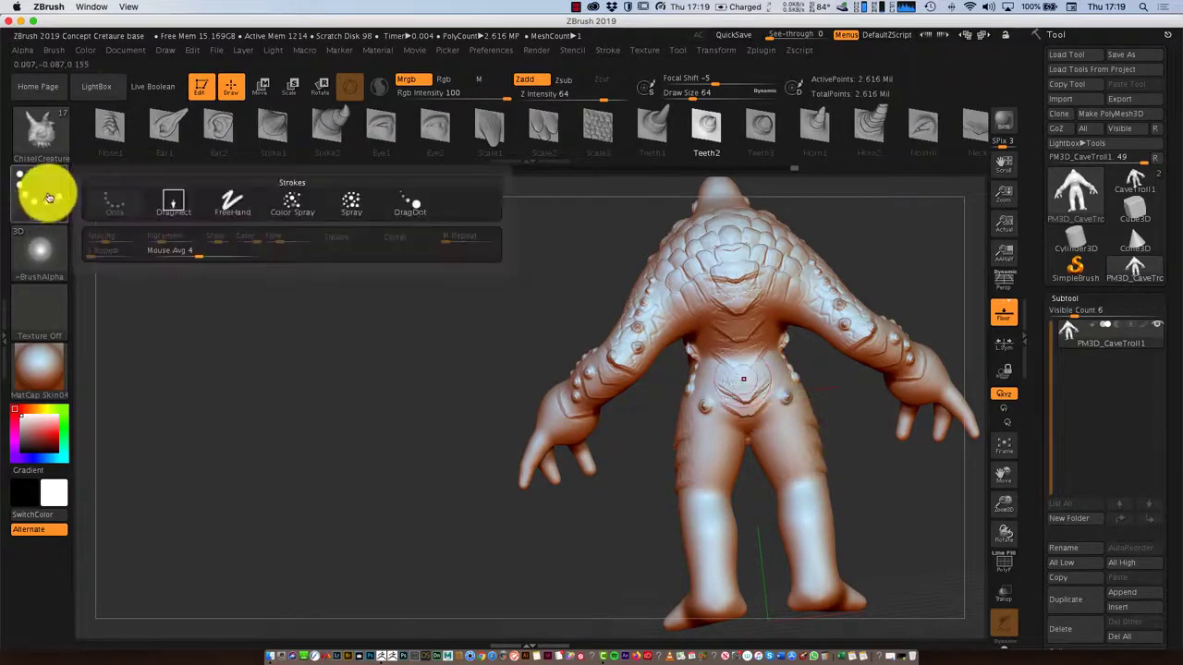
left_click(234, 199)
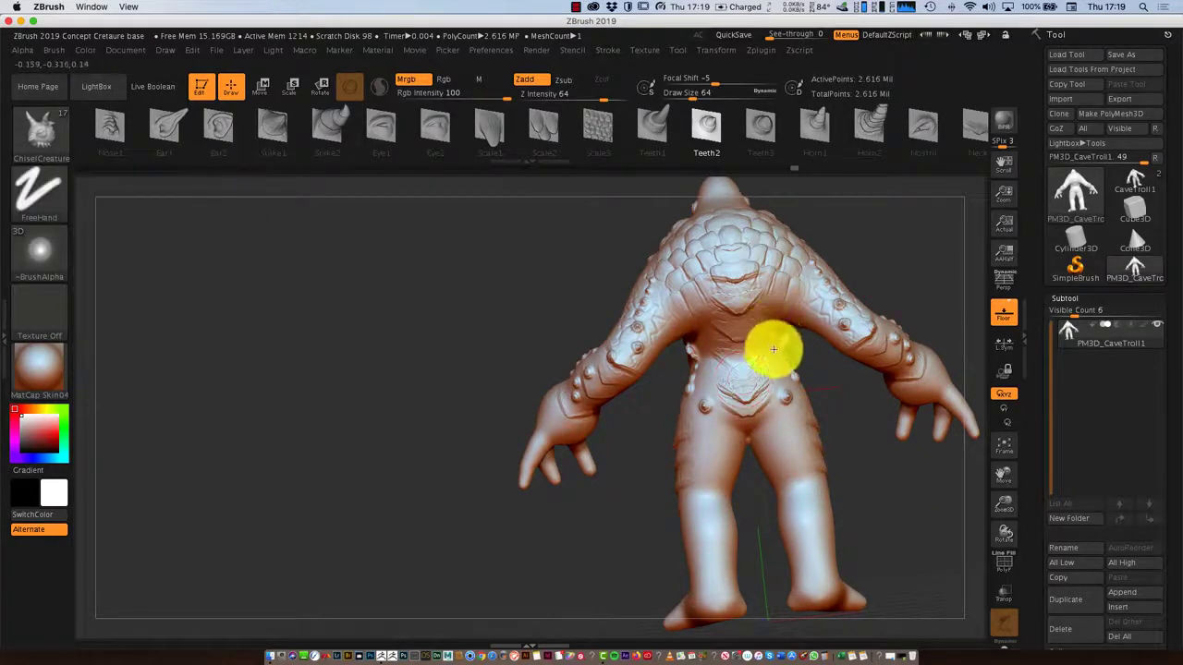
mouse_move(755, 391)
left_mouse_down()
mouse_move(805, 494)
mouse_move(792, 430)
mouse_move(804, 527)
mouse_move(854, 487)
left_mouse_up()
left_click(806, 510)
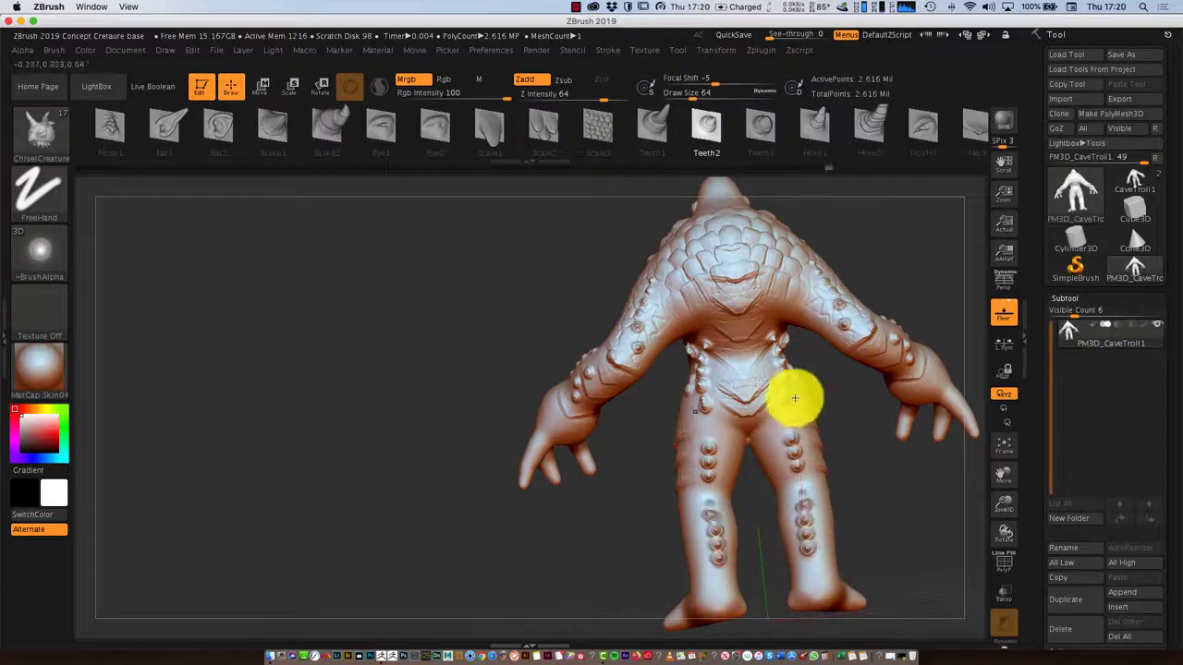
left_click_drag(863, 521, 905, 504)
left_click_drag(865, 454, 837, 496)
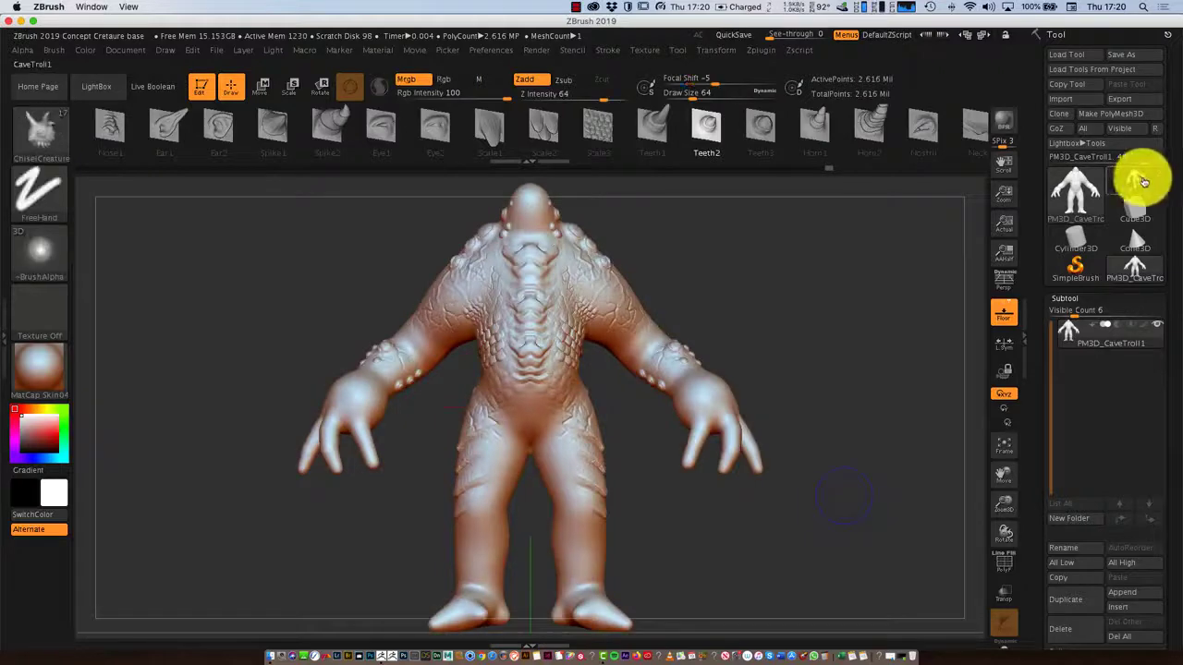
Step: Examine the original CaveTroll ZSphere subtool, and return to the sculpted PM3D_CaveTroll1 polymesh
left_click(1138, 180)
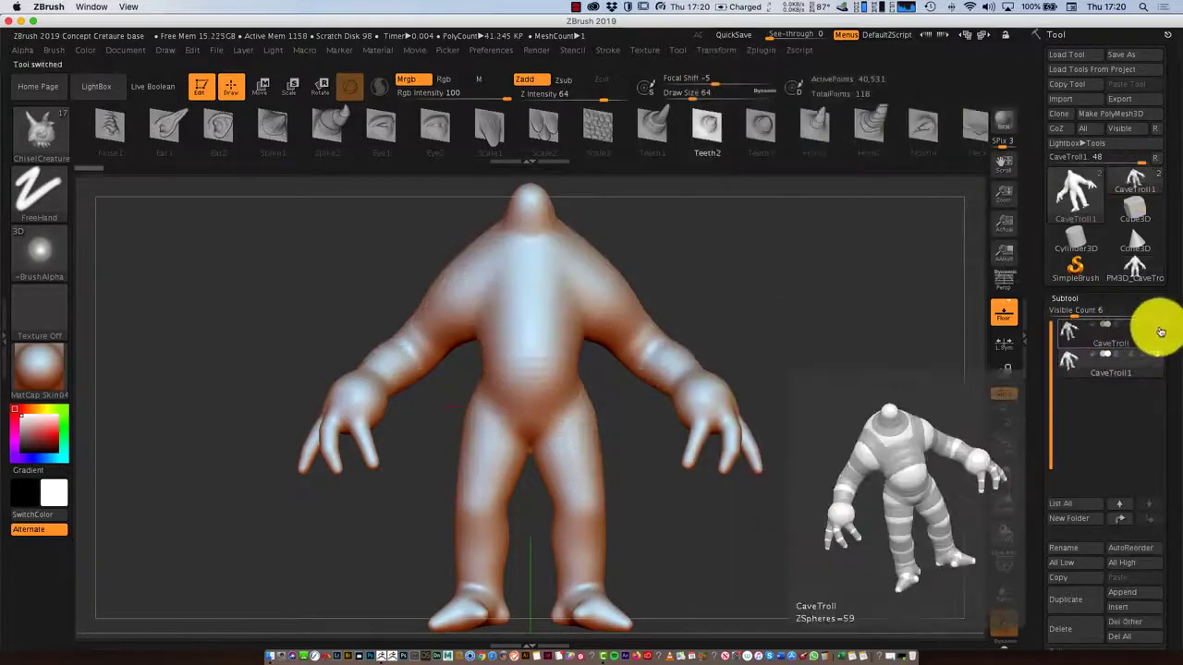
left_click(1155, 327)
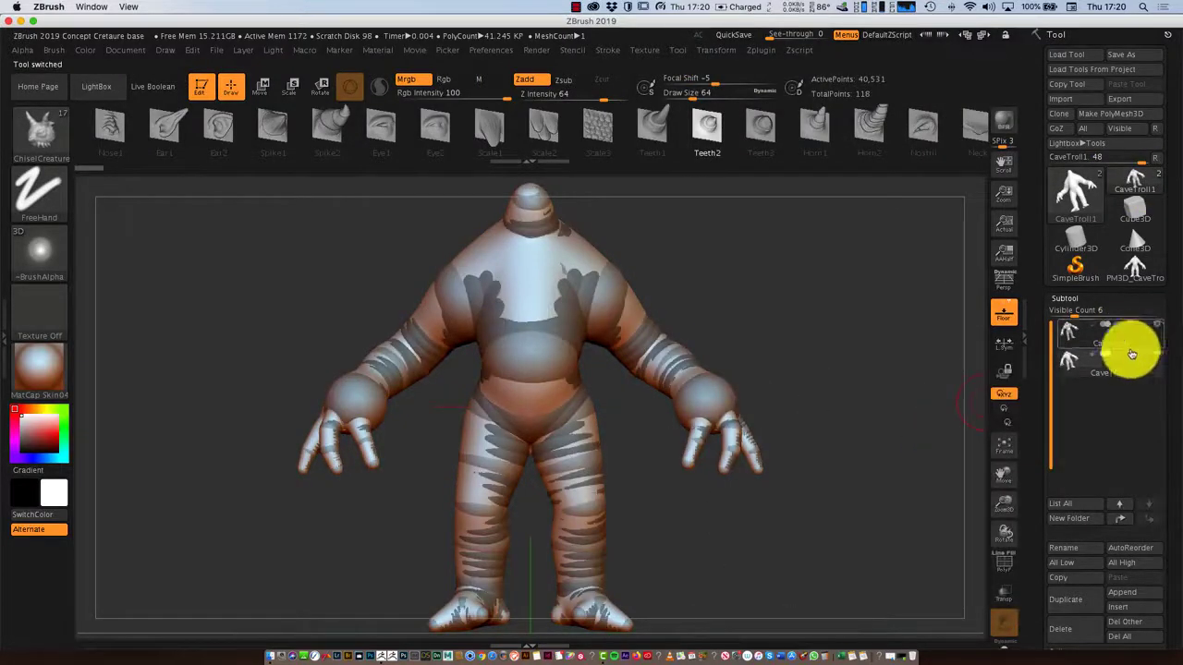
left_click(1131, 354)
left_click_drag(871, 391, 884, 413)
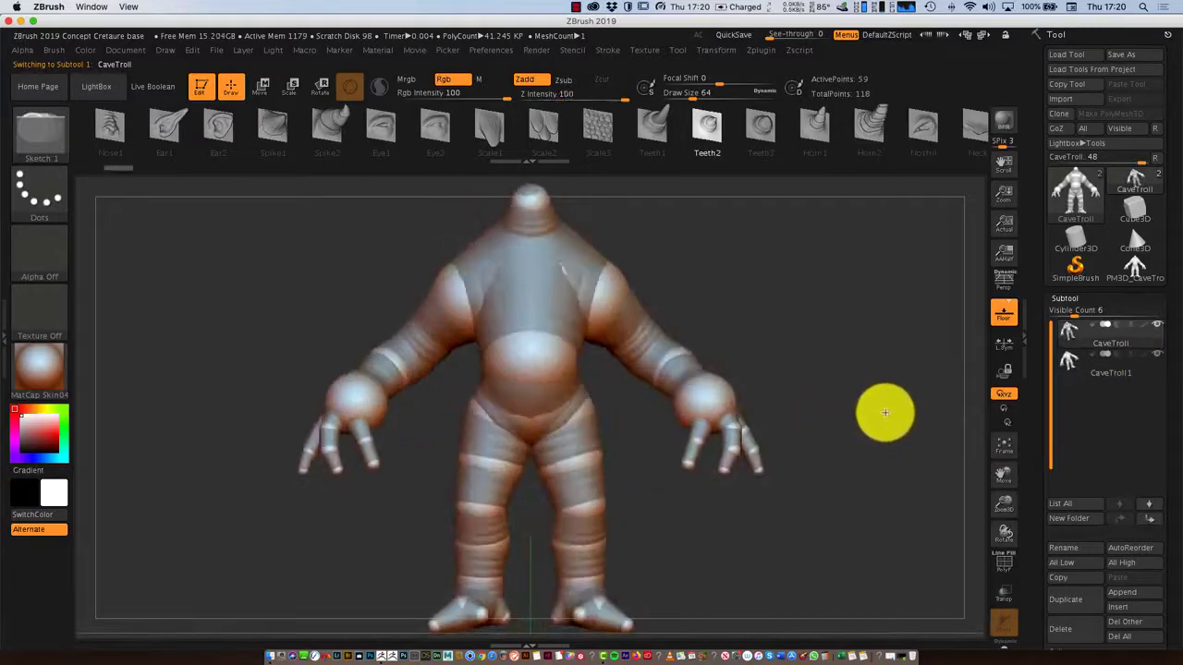
left_click(725, 473, "alt")
left_click_drag(726, 475, 877, 478)
left_click(1132, 267)
mouse_move(840, 528)
left_mouse_down()
mouse_move(776, 523)
mouse_move(823, 532)
left_mouse_up()
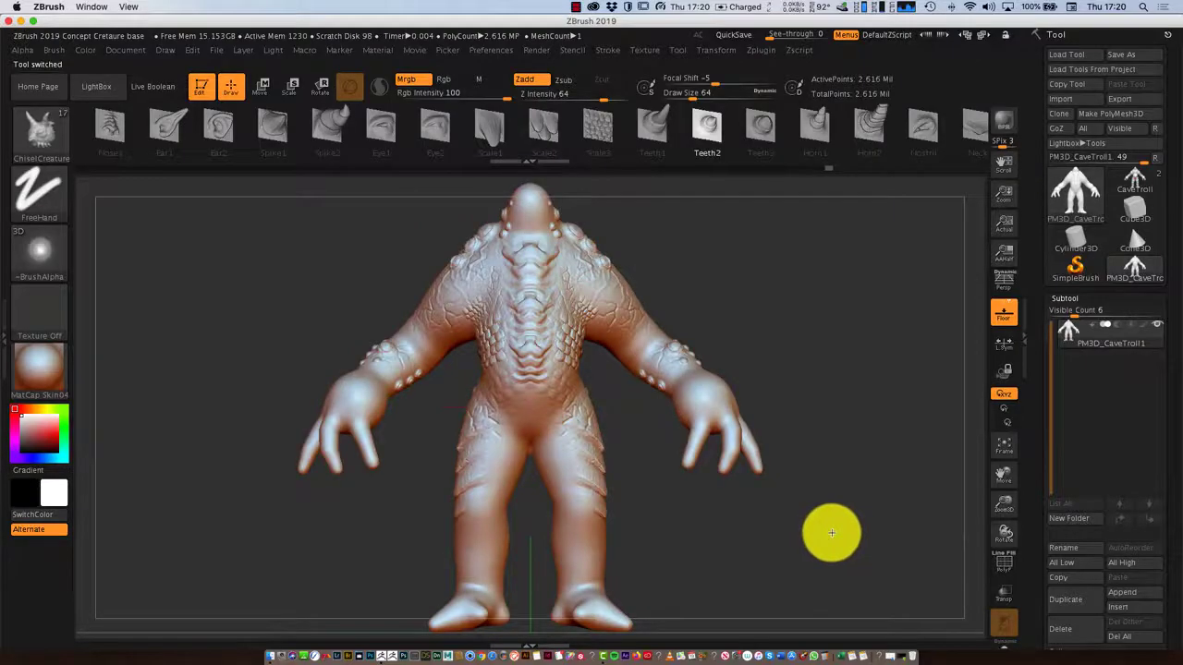